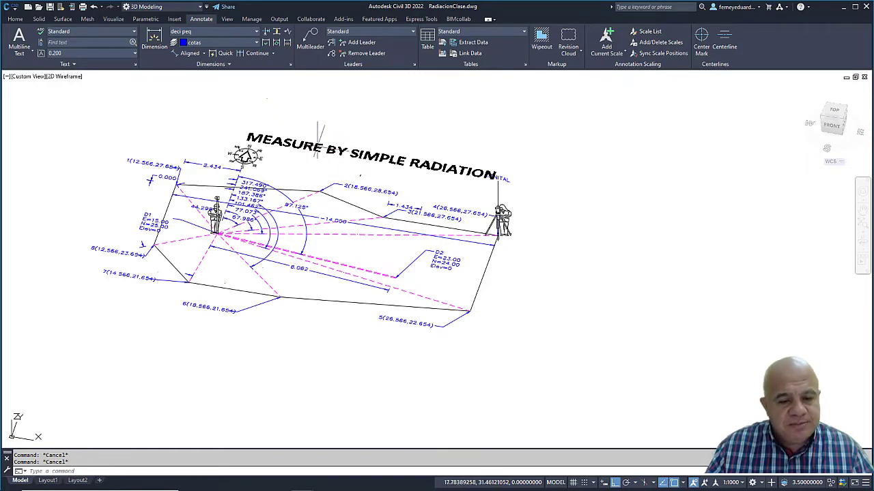
Replace the drawing title text with 'Resection'
left_click(317, 145)
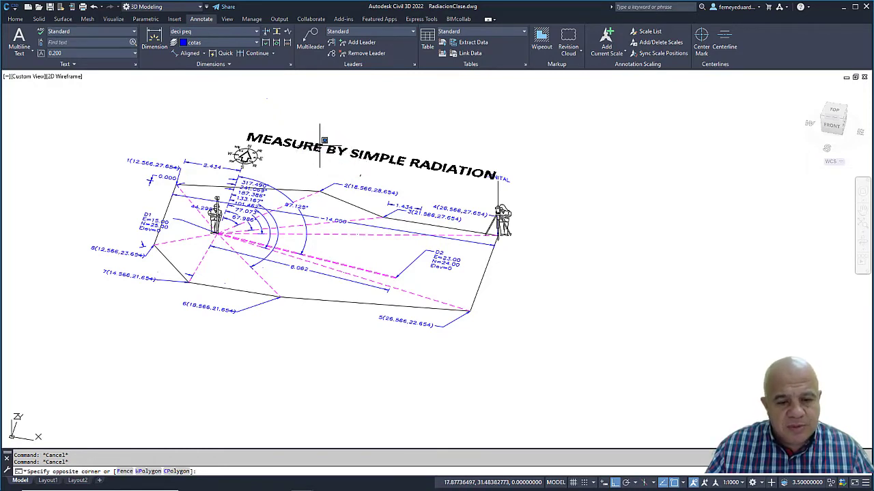
key("Escape")
double_click(307, 142)
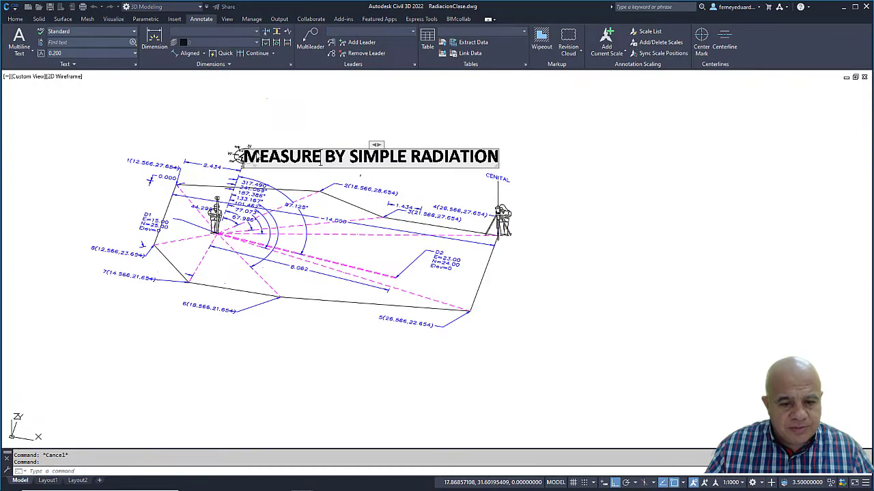
key("ctrl+a")
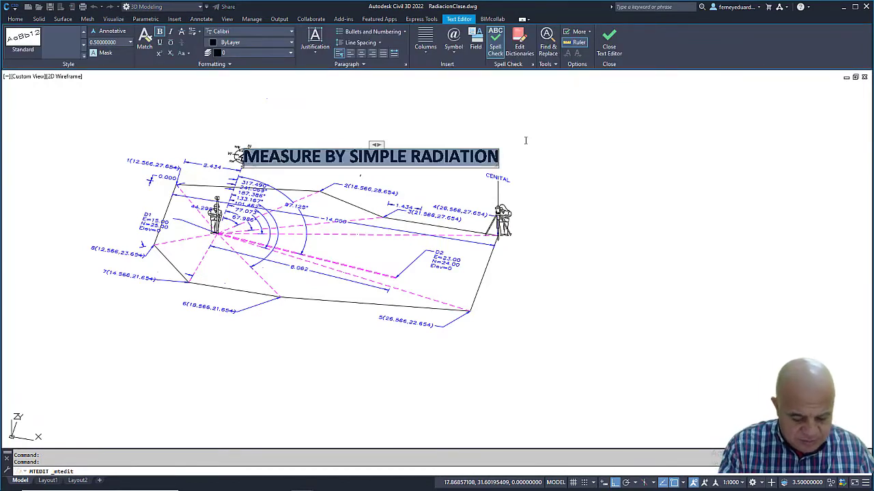
type("Resection")
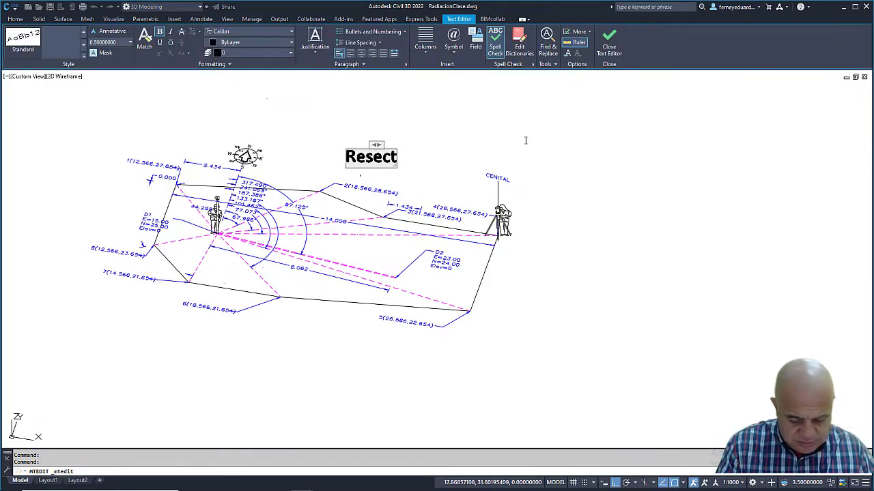
left_click(463, 138)
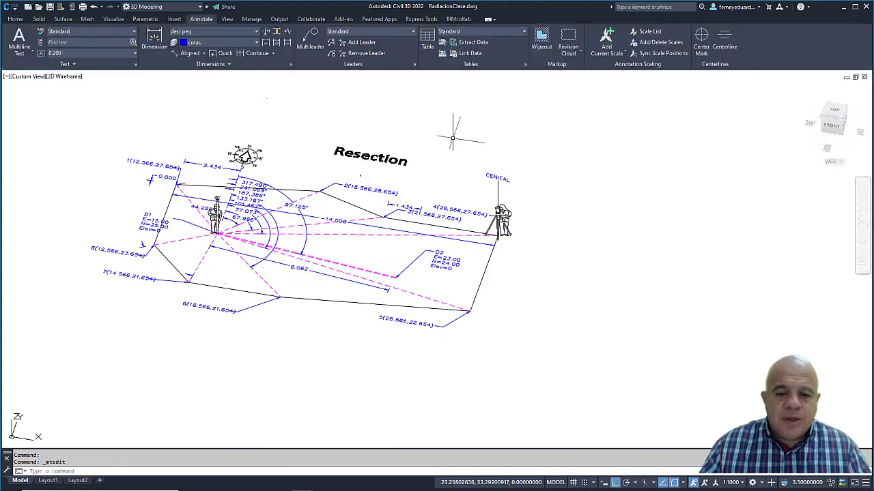
Append ', Libre , Inversa' to the Resection title
scroll(408, 162, "up", 4)
left_click(403, 162)
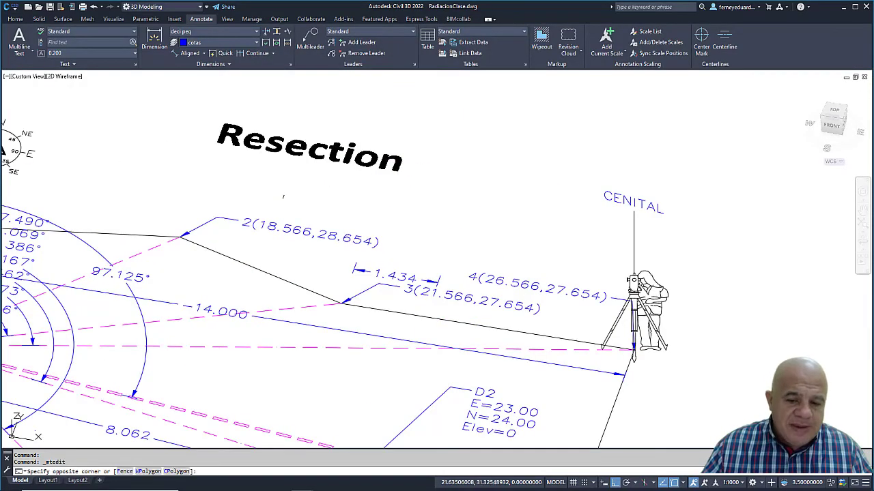
double_click(402, 158)
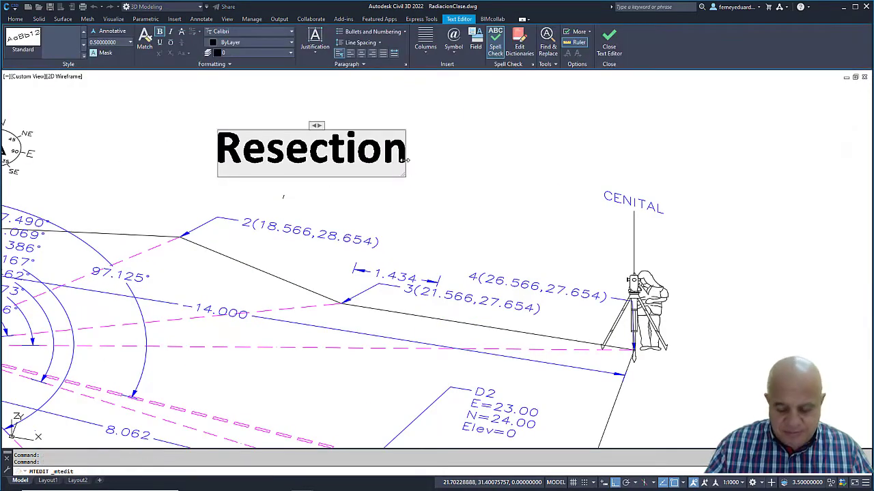
type(", Libre")
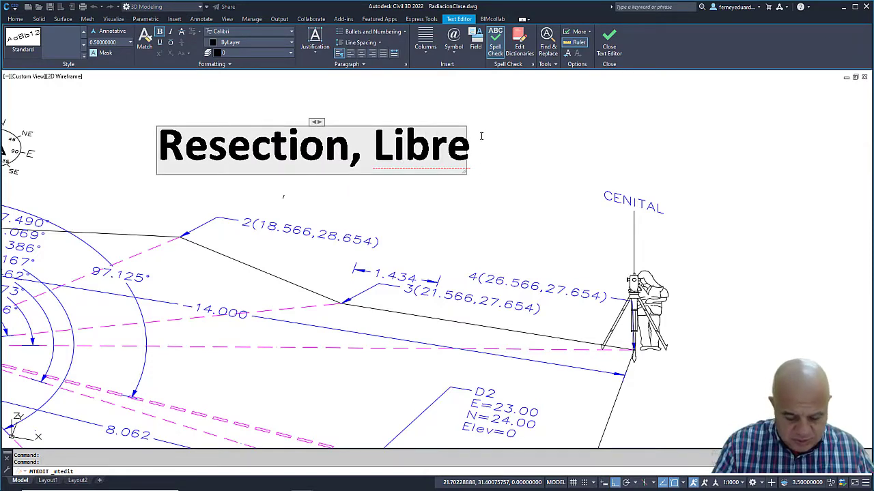
type(" , Inversa")
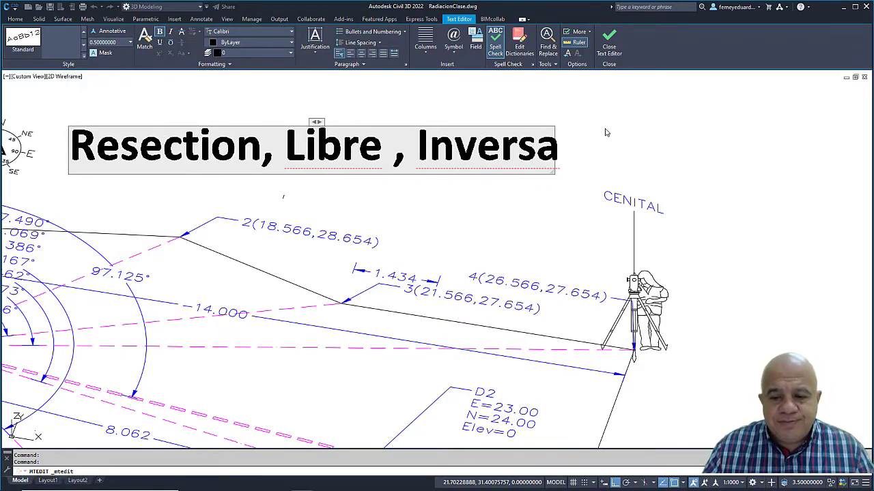
left_click(605, 132)
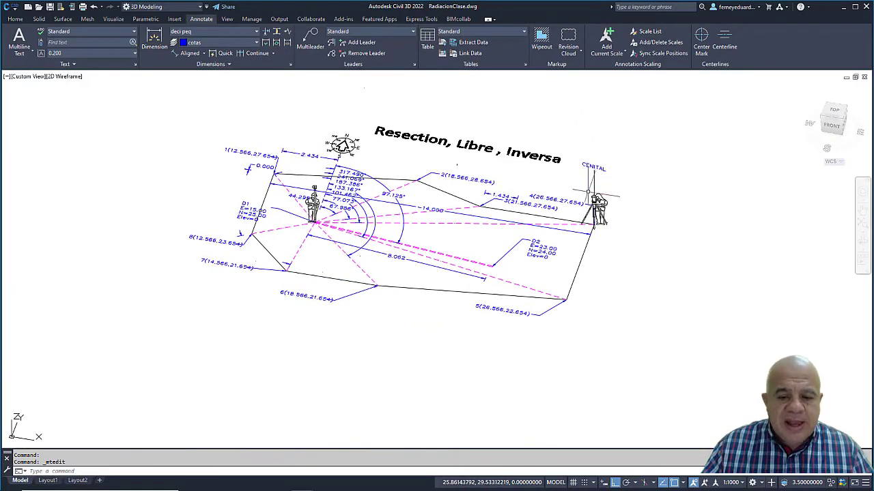
middle_click_drag(534, 251, 526, 272, "shift")
scroll(526, 271, "up", 6)
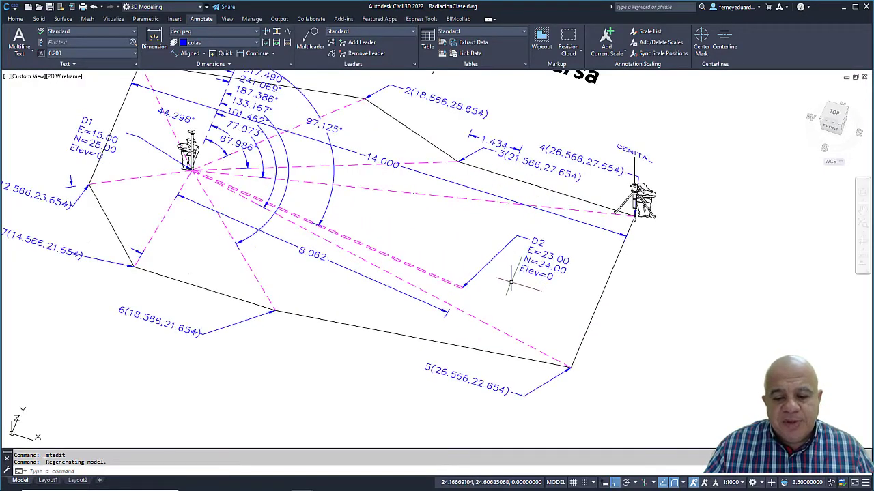
scroll(445, 285, "down", 5)
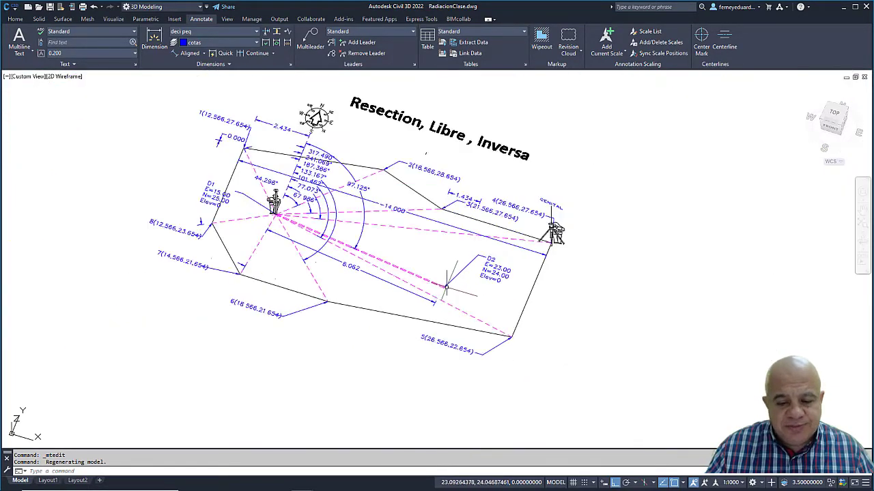
scroll(445, 279, "up", 5)
scroll(448, 292, "down", 3)
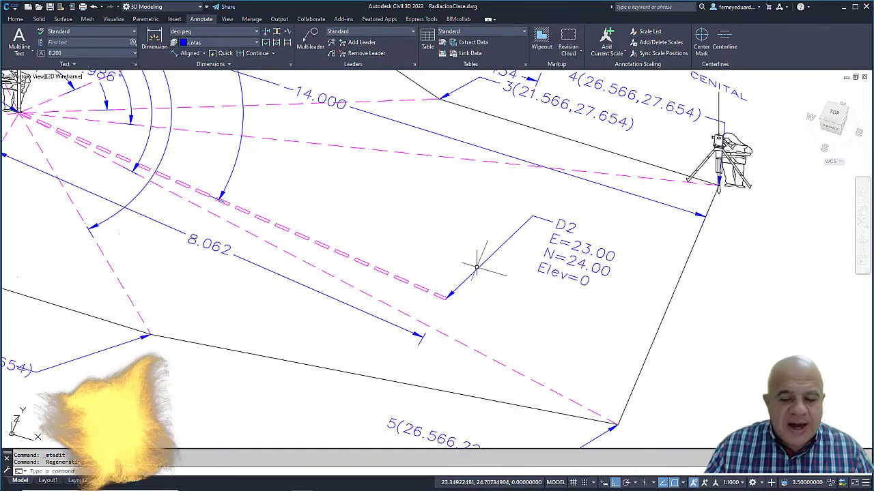
middle_click_drag(477, 253, 554, 301)
scroll(555, 302, "down", 3)
scroll(239, 222, "up", 5)
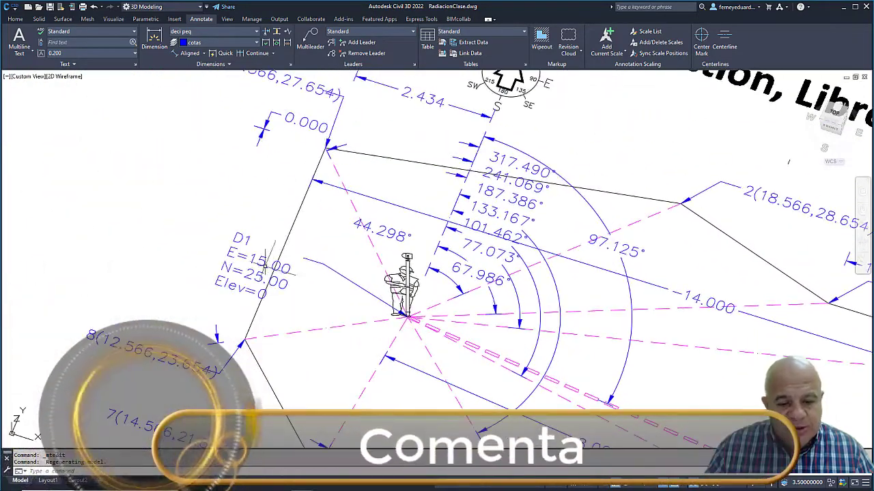
scroll(239, 221, "down", 5)
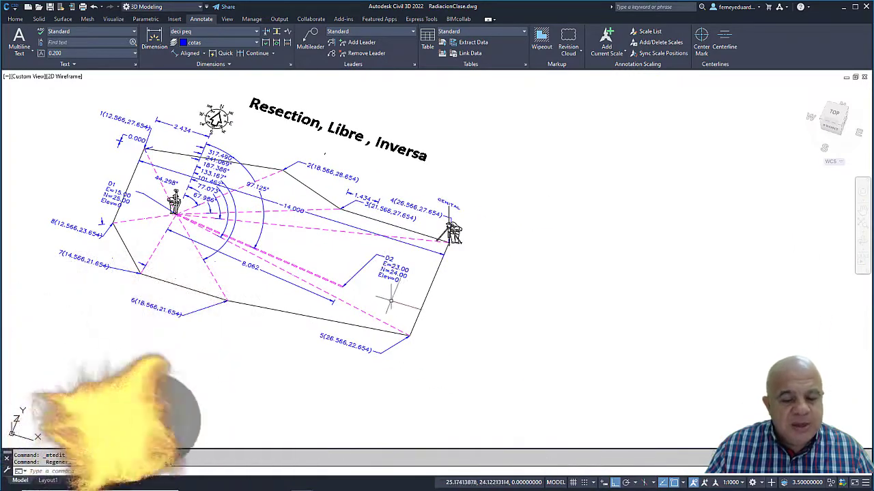
scroll(174, 208, "up", 2)
scroll(184, 215, "down", 2)
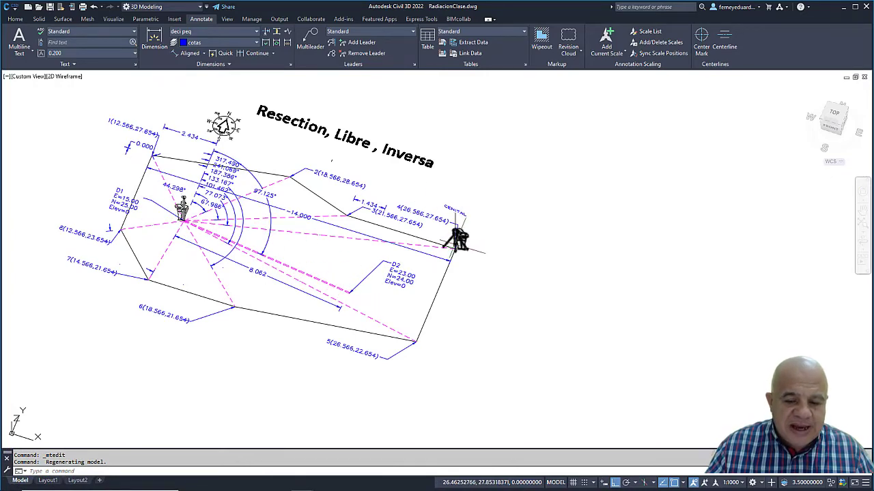
scroll(447, 248, "up", 4)
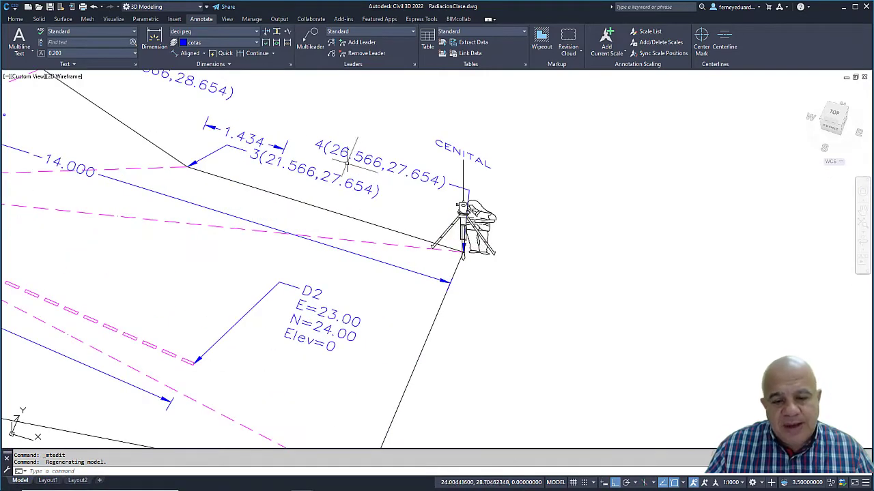
scroll(471, 236, "down", 6)
mouse_move(497, 244)
middle_mouse_down()
mouse_move(511, 279)
mouse_move(497, 282)
mouse_move(530, 250)
mouse_move(519, 243)
mouse_move(588, 261)
middle_mouse_up()
scroll(511, 279, "up", 5)
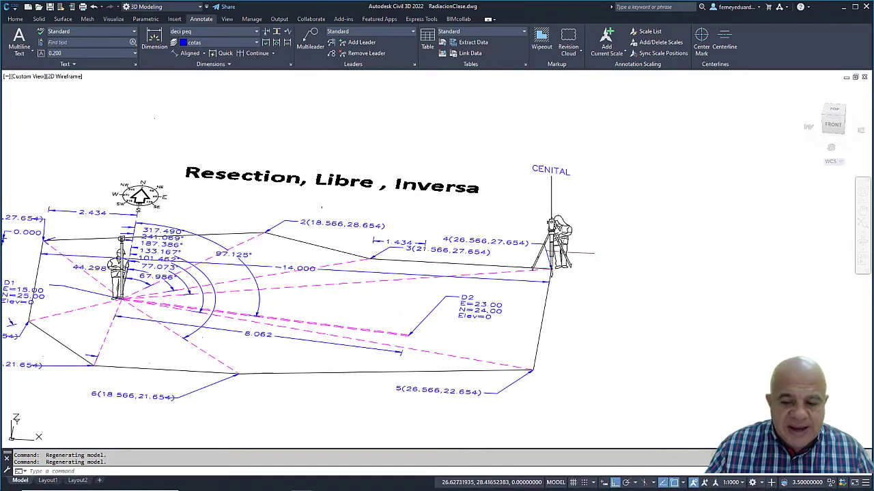
scroll(559, 264, "up", 5)
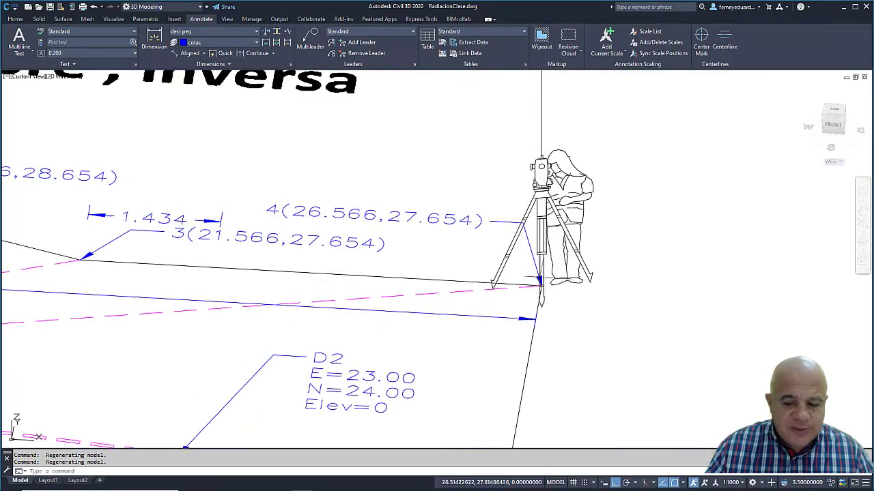
scroll(541, 294, "down", 5)
middle_click_drag(543, 300, 544, 312, "shift")
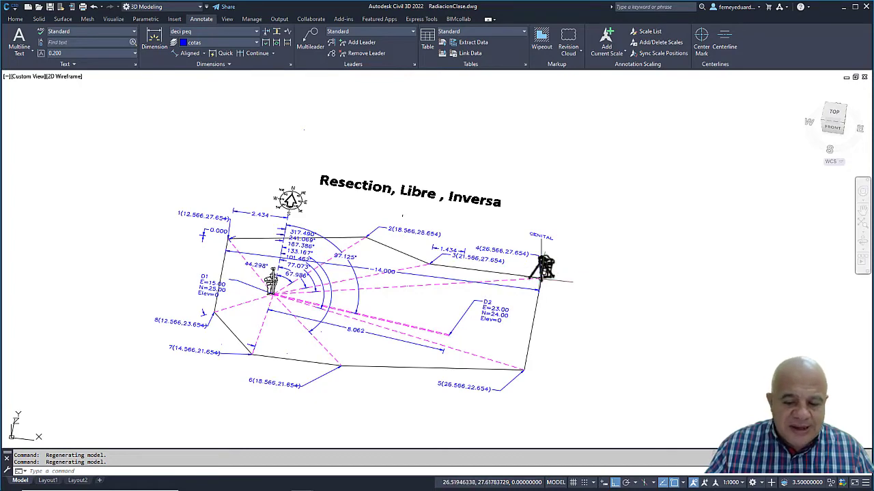
scroll(543, 276, "up", 6)
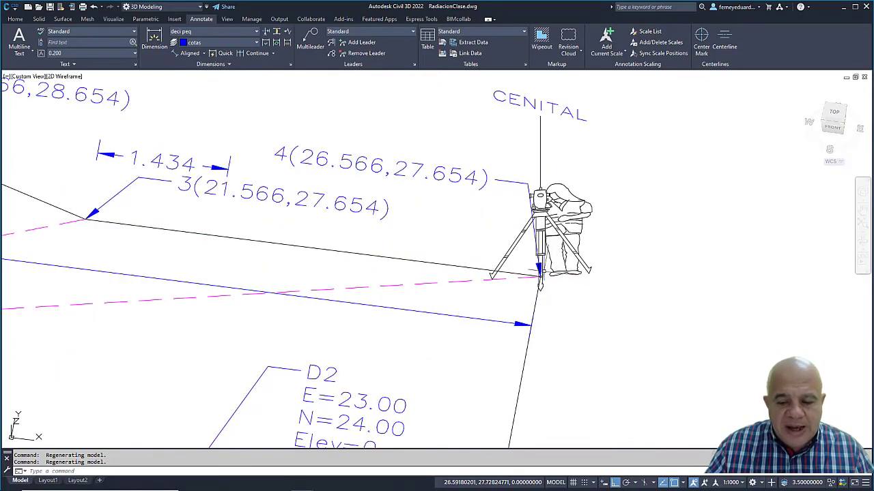
scroll(540, 276, "down", 2)
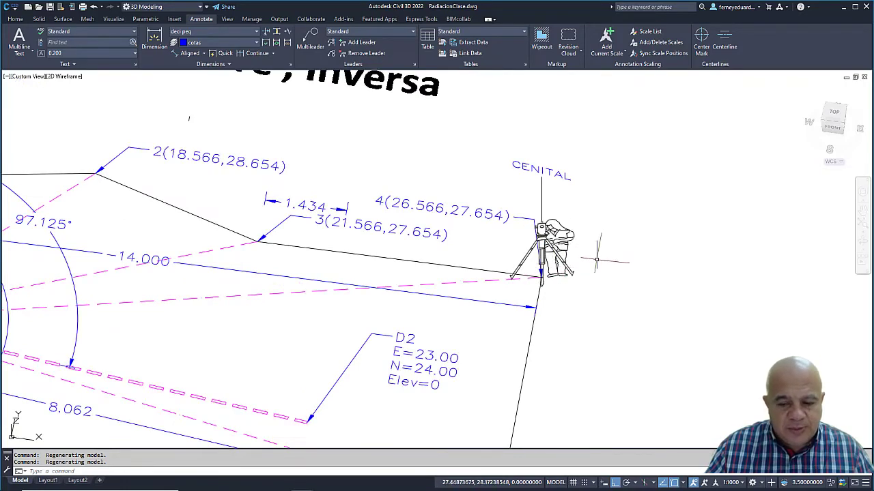
scroll(599, 248, "down", 4)
Draw a line from the CENITAL station to point D2, then erase it
type("l")
key("Return")
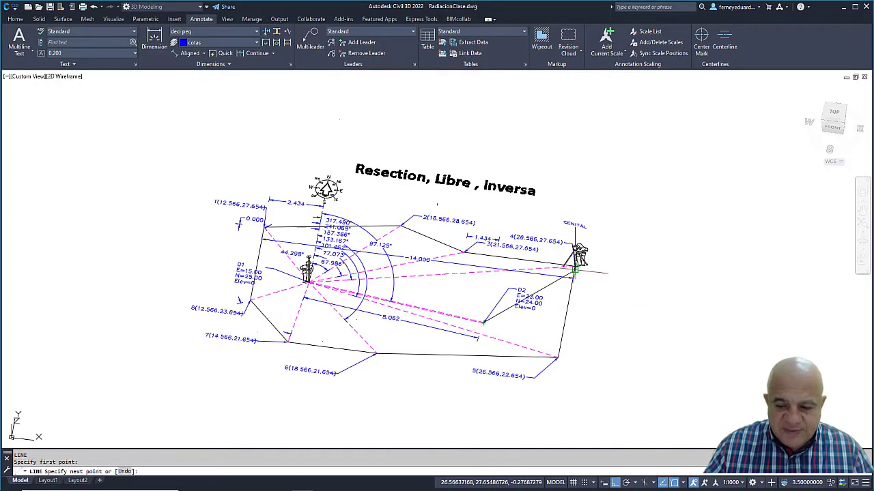
scroll(574, 268, "up", 5)
left_click(569, 253)
scroll(601, 249, "down", 5)
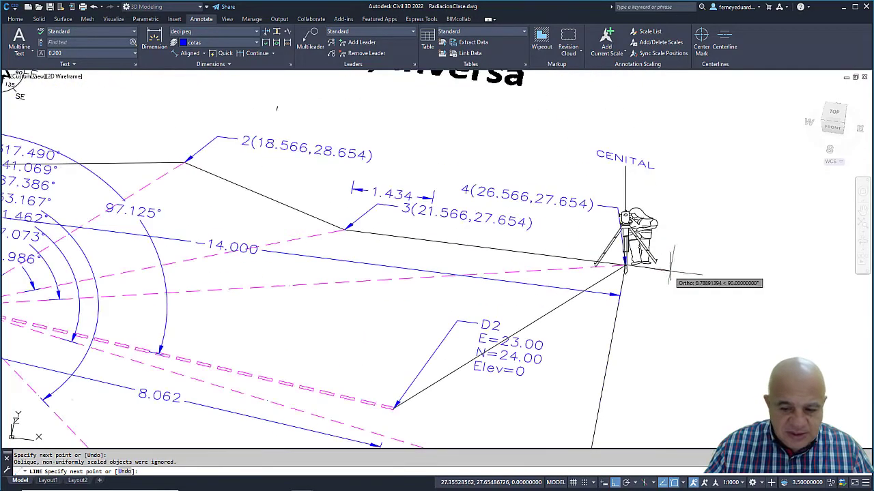
middle_click_drag(123, 273, 421, 283)
left_click(244, 282)
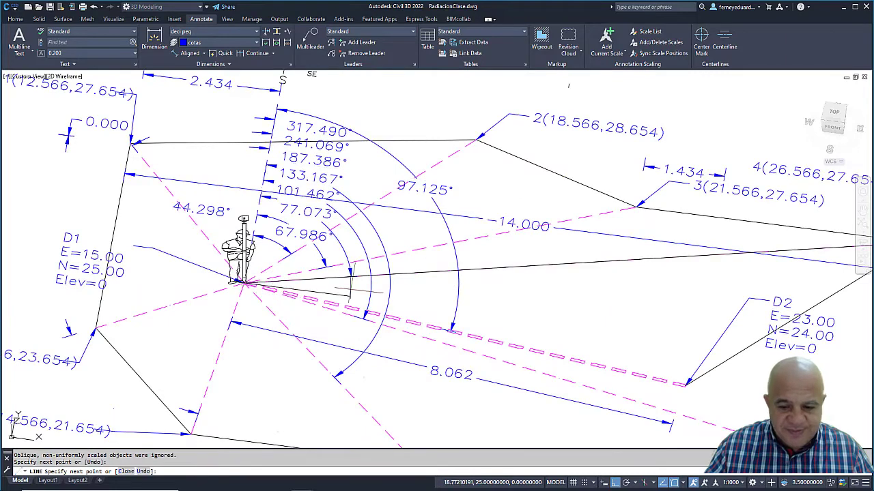
left_click(685, 385)
key("Escape")
scroll(530, 310, "down", 4)
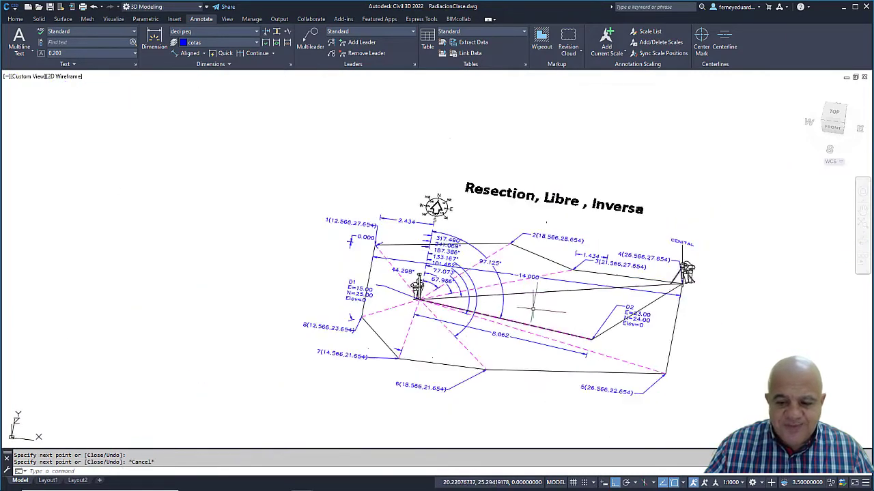
key("Escape")
left_click(540, 330)
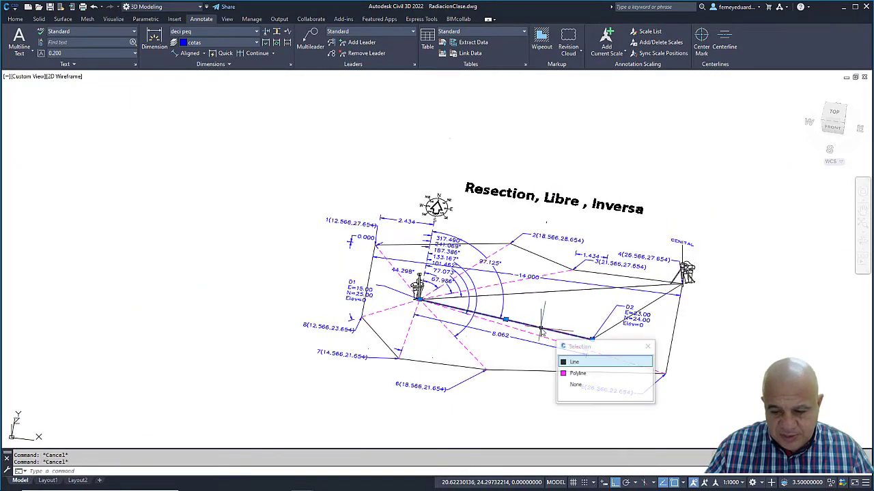
key("Delete")
Erase the D1–station and D2–station lines and orbit into a tilted 3D view
middle_click_drag(540, 304, 367, 301)
scroll(409, 306, "up", 3)
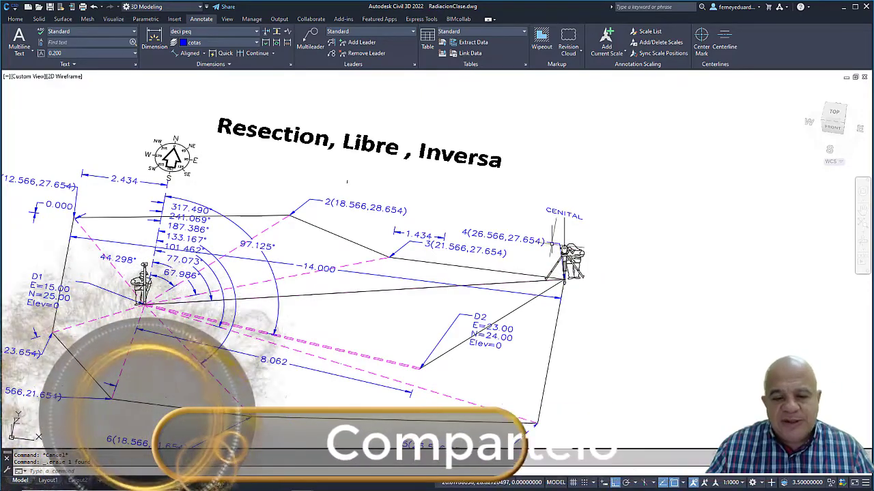
scroll(564, 275, "down", 2)
scroll(529, 209, "down", 1)
scroll(478, 202, "up", 5)
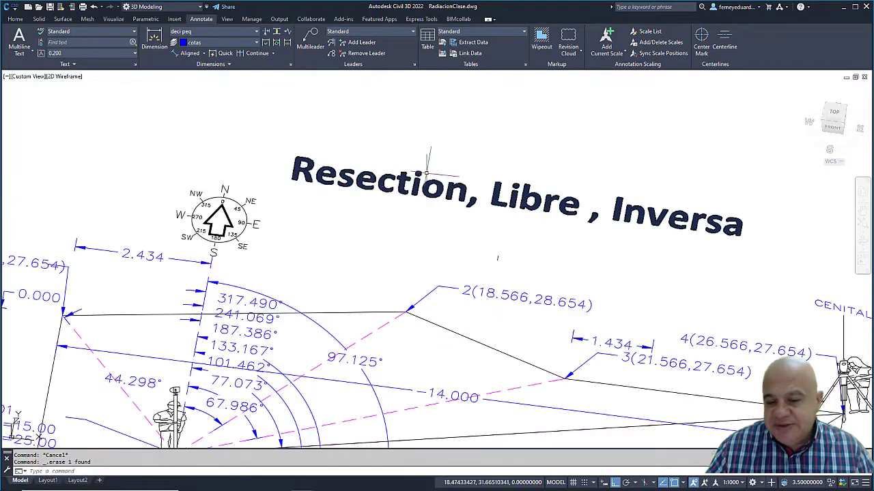
scroll(423, 196, "down", 6)
scroll(421, 196, "up", 4)
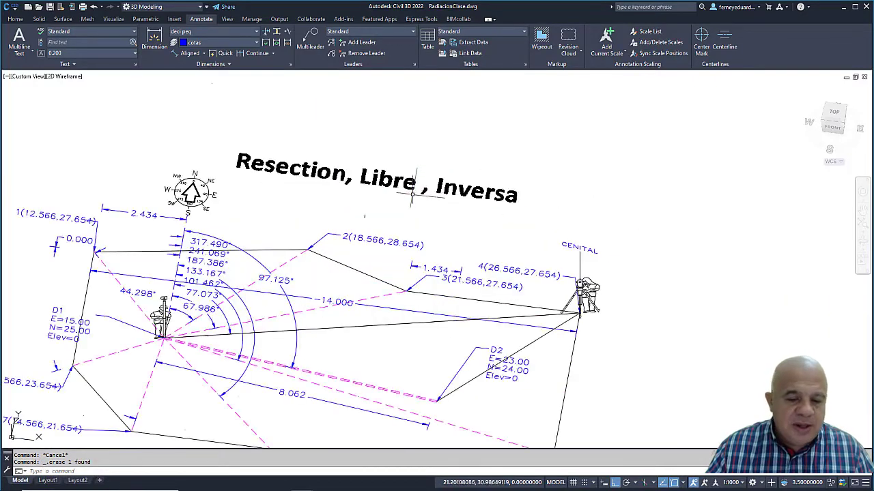
left_click(408, 323)
key("Delete")
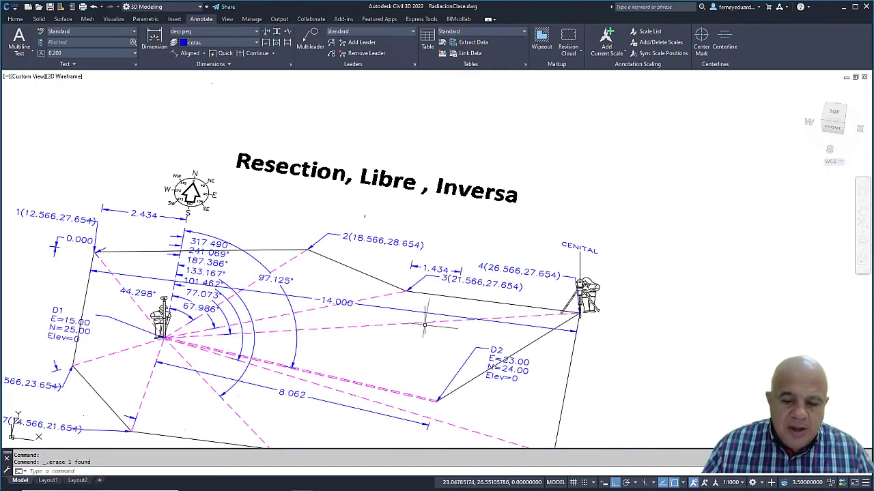
left_click(531, 344)
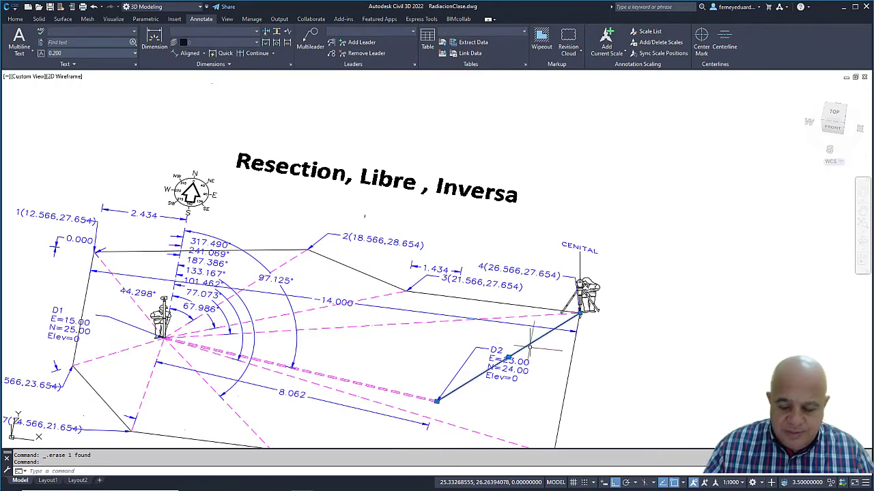
key("Delete")
mouse_move(364, 358)
middle_mouse_down("shift")
mouse_move(410, 328)
mouse_move(478, 307)
mouse_move(600, 304)
mouse_move(583, 301)
middle_mouse_up("shift")
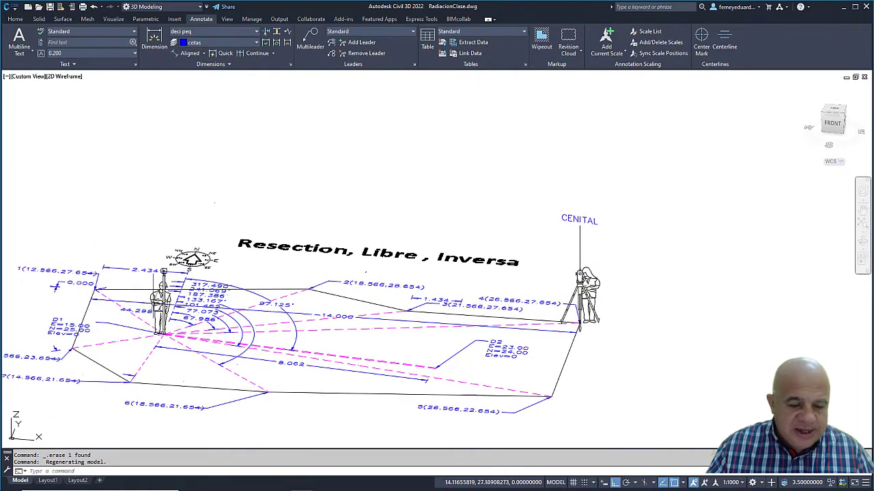
Orbit and pan the resection figure to inspect its 3D layout
scroll(136, 307, "up", 4)
scroll(273, 306, "down", 1)
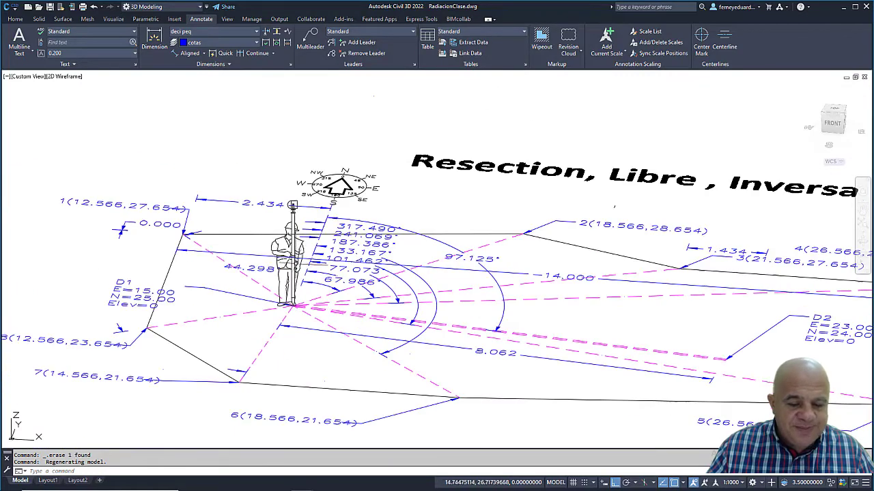
scroll(292, 205, "down", 3)
mouse_move(292, 205)
middle_mouse_down("shift")
mouse_move(239, 295)
mouse_move(233, 290)
middle_mouse_up("shift")
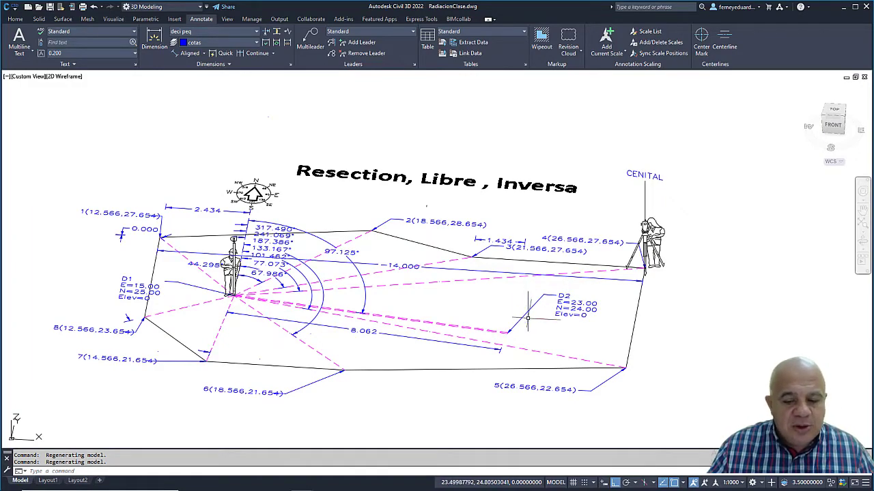
mouse_move(527, 318)
middle_mouse_down("shift")
mouse_move(513, 295)
mouse_move(522, 315)
mouse_move(505, 318)
middle_mouse_up("shift")
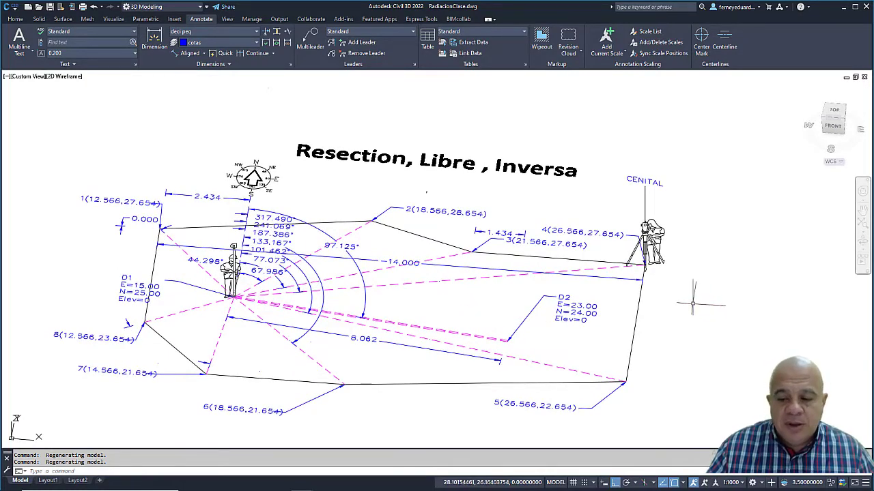
scroll(687, 263, "up", 4)
scroll(615, 276, "down", 2)
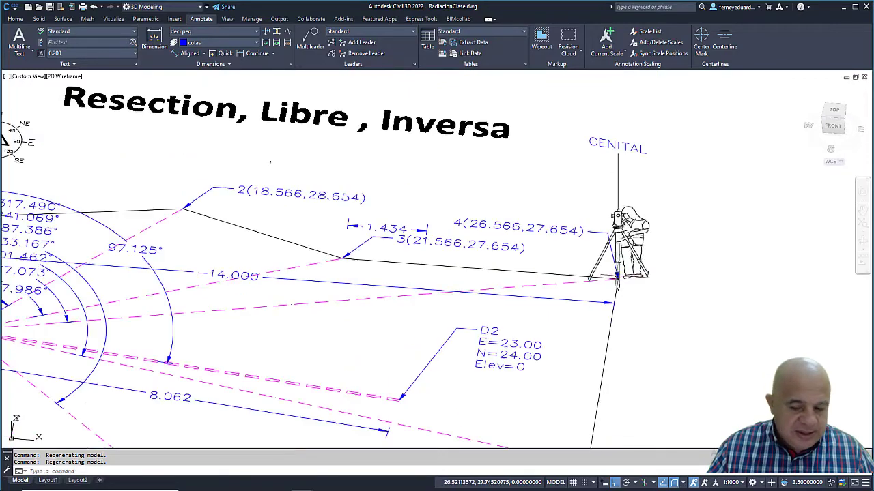
scroll(615, 277, "down", 4)
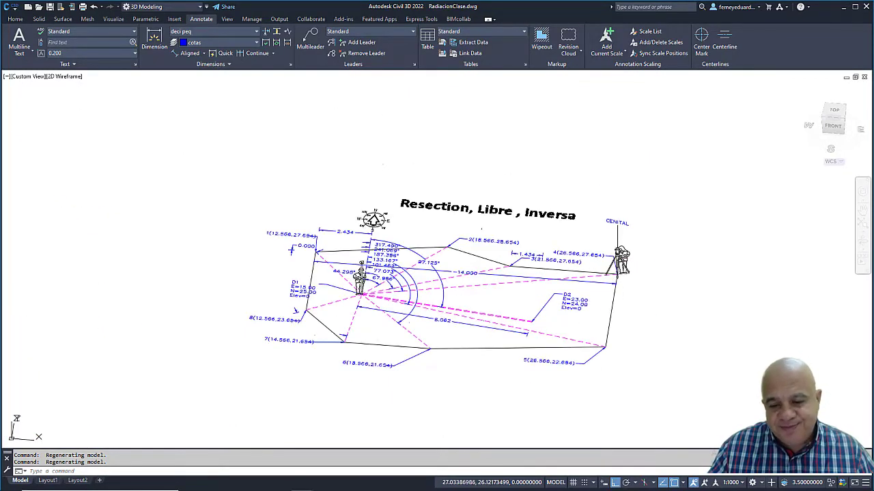
middle_click_drag(637, 297, 566, 299)
key("l")
key("Return")
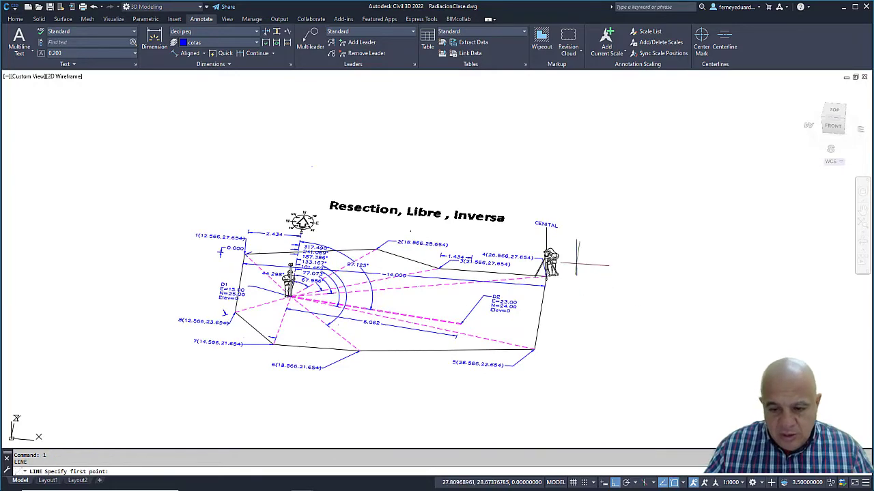
scroll(577, 263, "up", 6)
key("Escape")
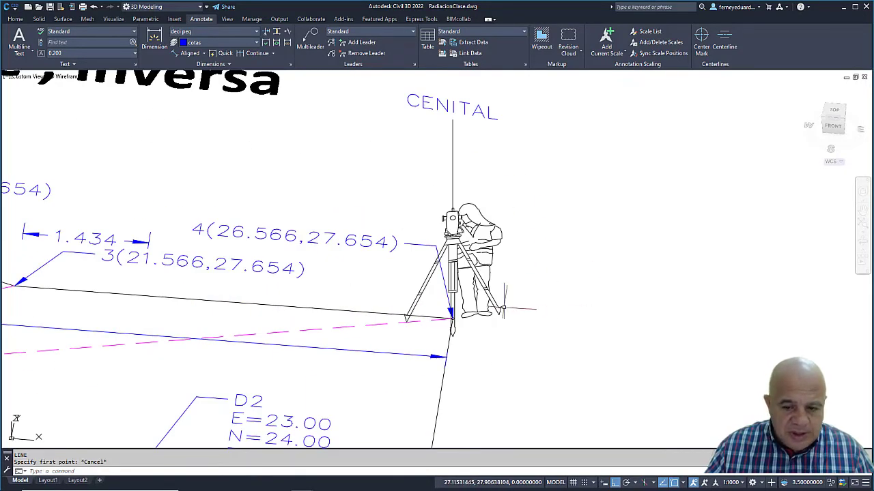
scroll(468, 273, "down", 4)
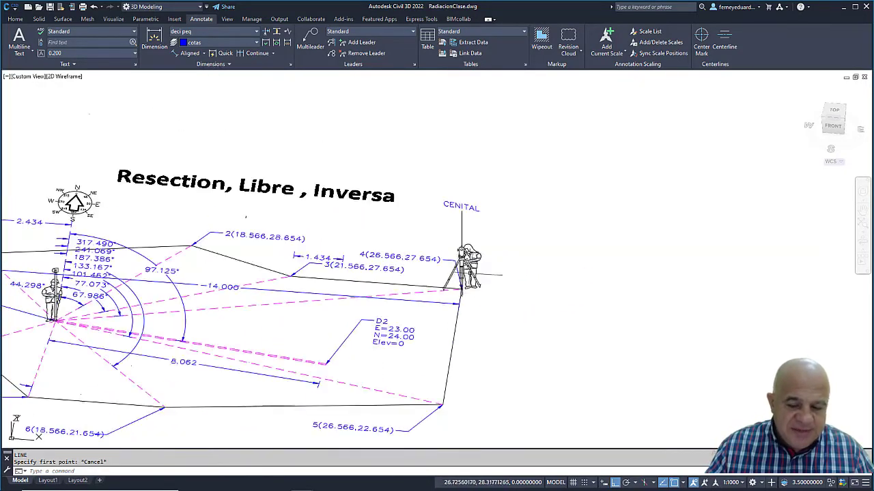
scroll(483, 273, "up", 2)
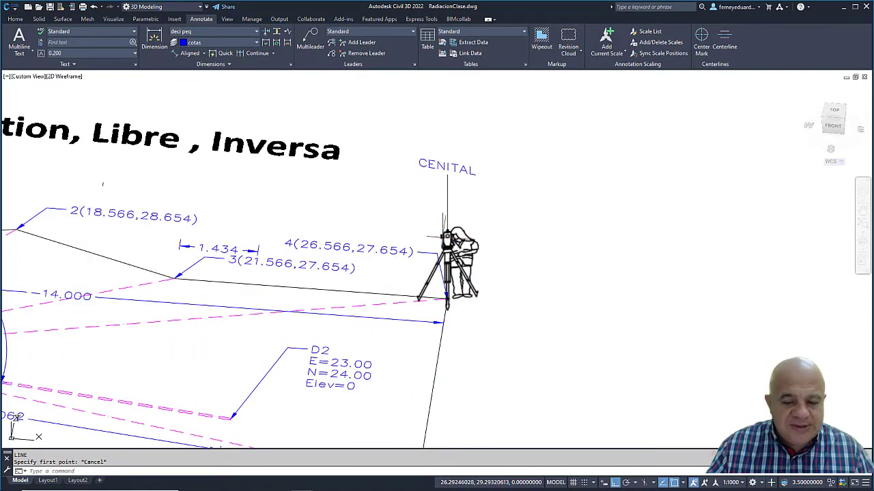
scroll(537, 250, "down", 2)
key("Escape")
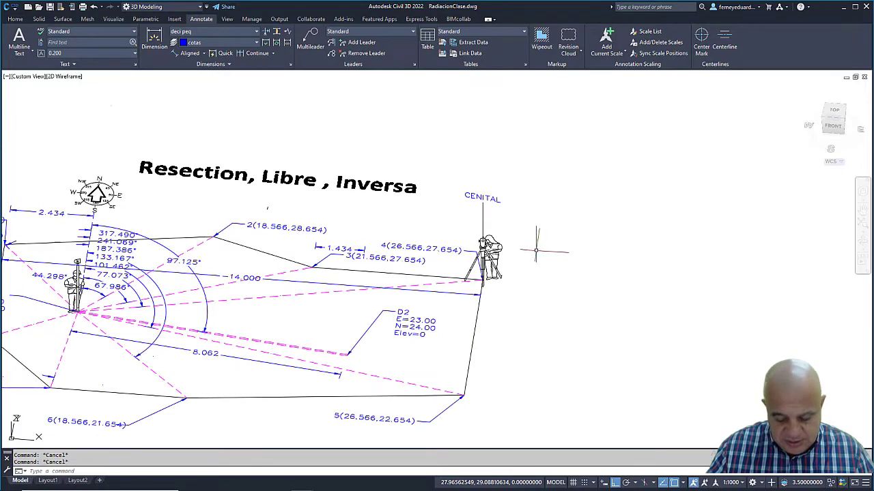
Draw a line from the total station's centre to the prism atop the D1 pole
type("l")
key("Return")
scroll(484, 255, "up", 6)
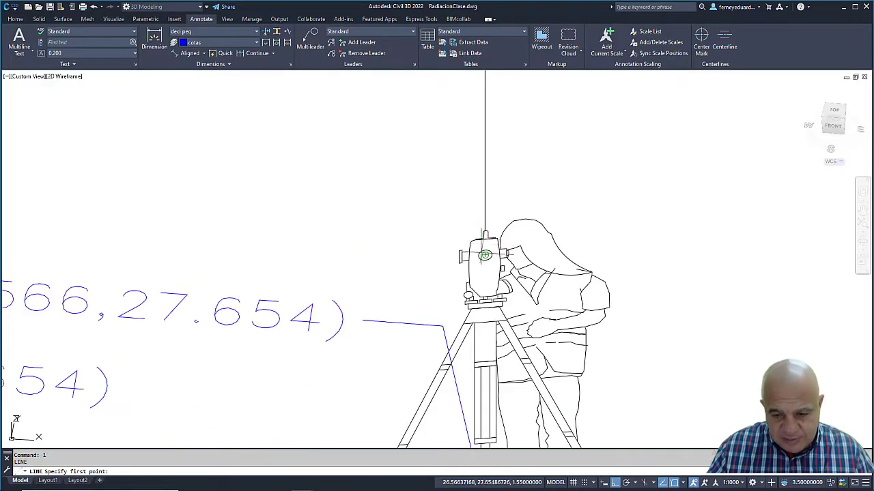
left_click(484, 255)
scroll(532, 252, "down", 6)
scroll(380, 237, "up", 7)
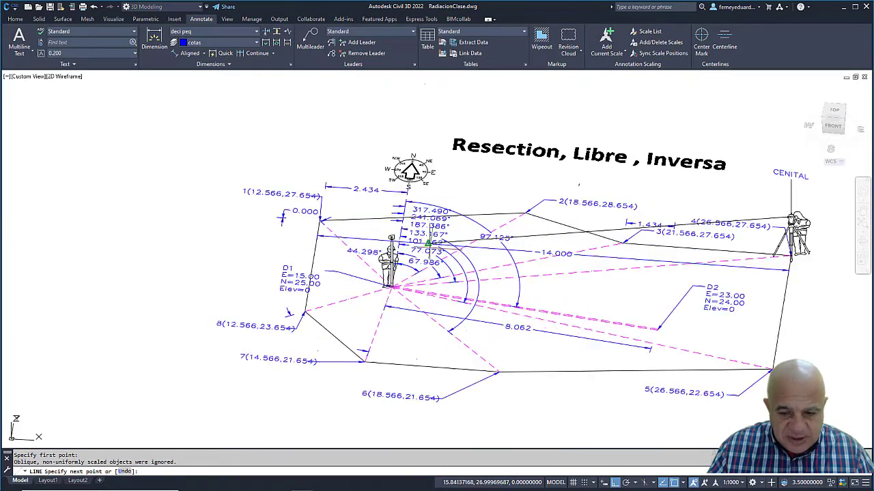
scroll(381, 237, "up", 5)
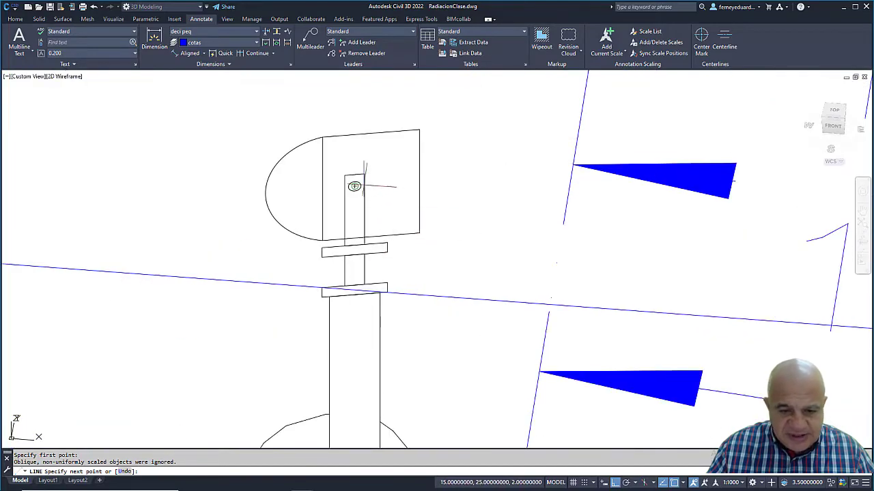
left_click(354, 187)
scroll(328, 192, "down", 8)
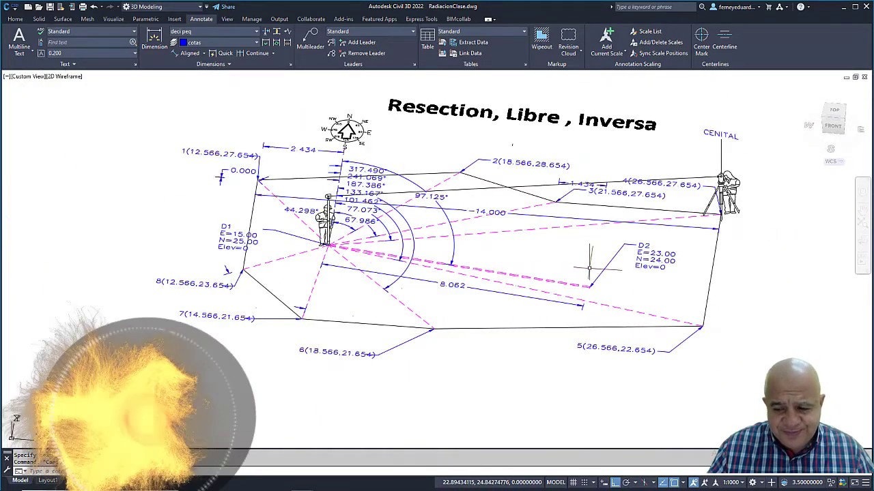
middle_click_drag(583, 258, 586, 260, "shift")
key("Escape")
Draw a line from the total station's centre perpendicular to the D1 pole
scroll(344, 208, "up", 8)
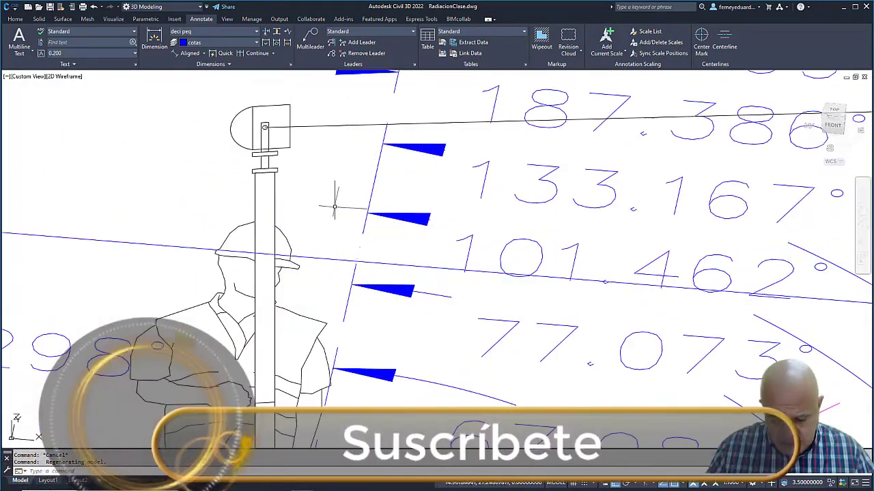
key("Return")
scroll(264, 126, "up", 3)
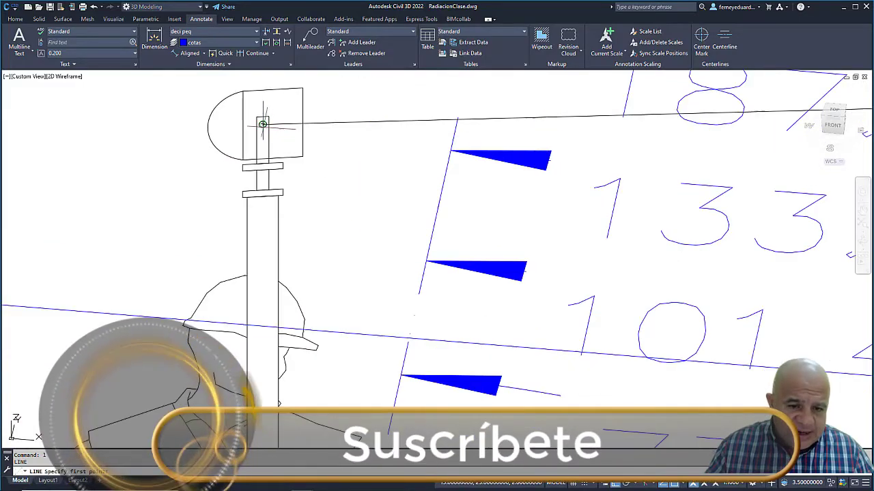
left_click(262, 124)
key("Escape")
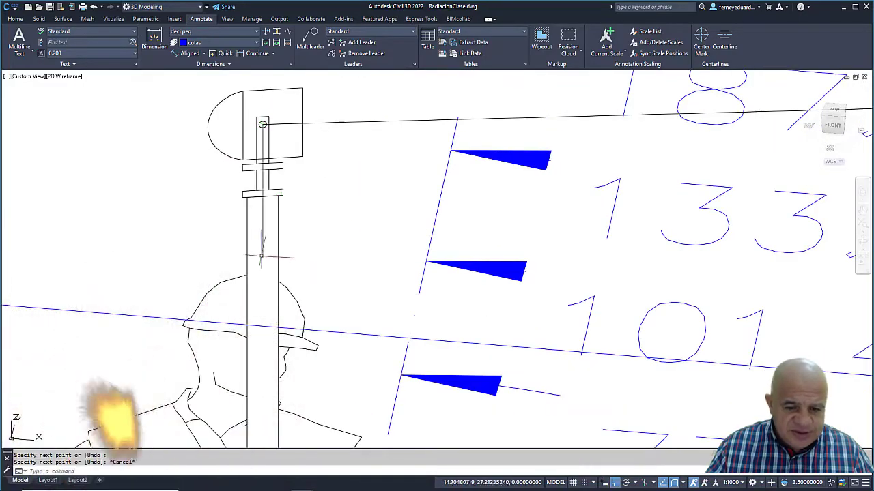
scroll(317, 232, "down", 6)
middle_click_drag(554, 270, 297, 266)
type("l")
key("Return")
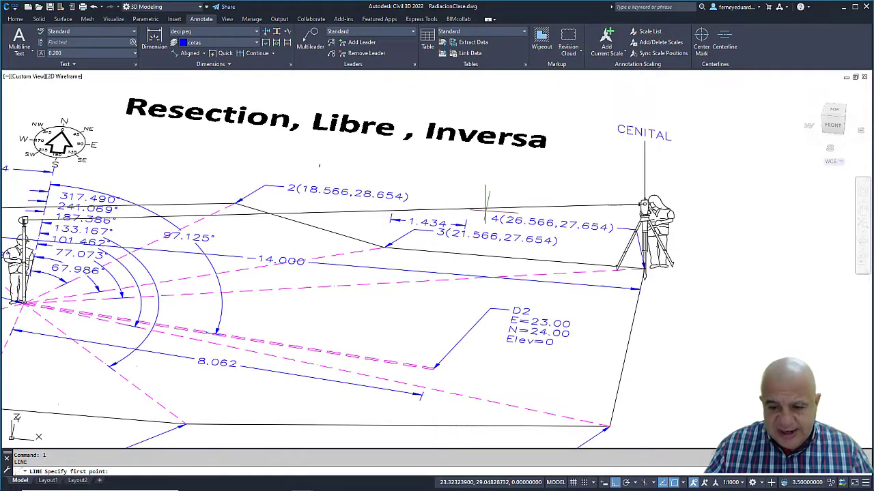
scroll(638, 194, "up", 10)
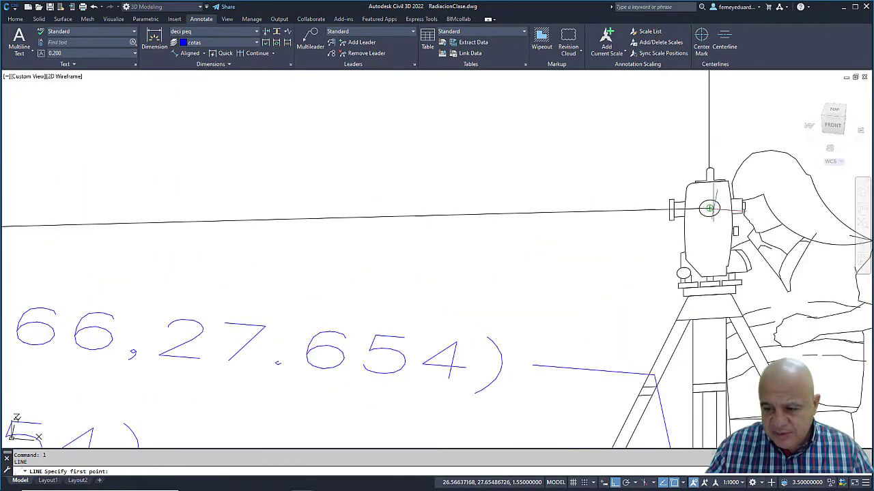
left_click(709, 208)
scroll(709, 208, "down", 8)
right_click(569, 212, "shift")
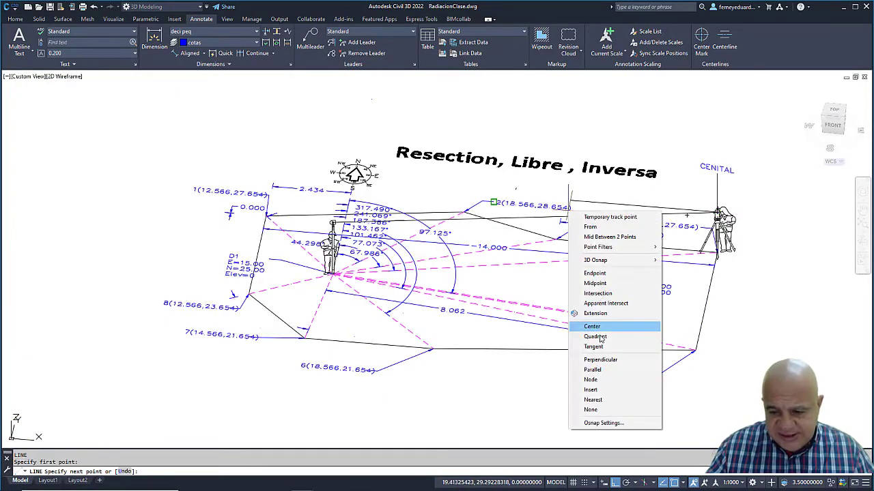
left_click(600, 359)
scroll(333, 223, "up", 6)
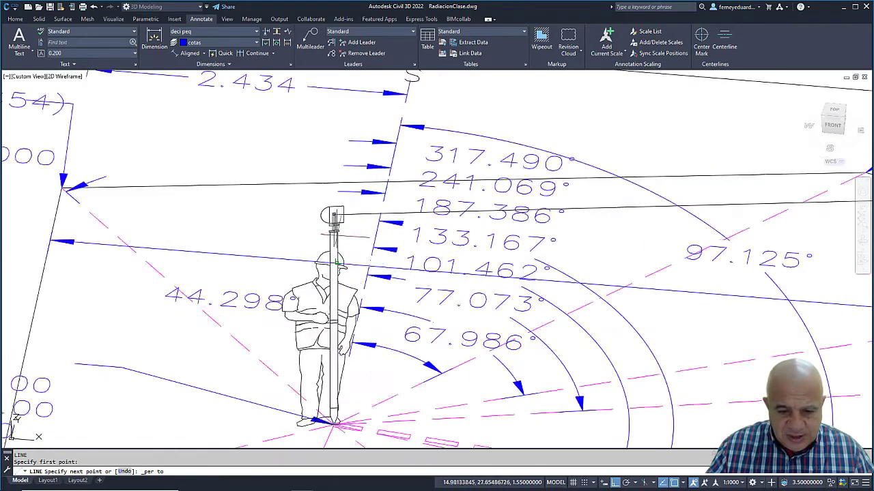
scroll(335, 262, "up", 5)
left_click(324, 258)
scroll(317, 256, "down", 5)
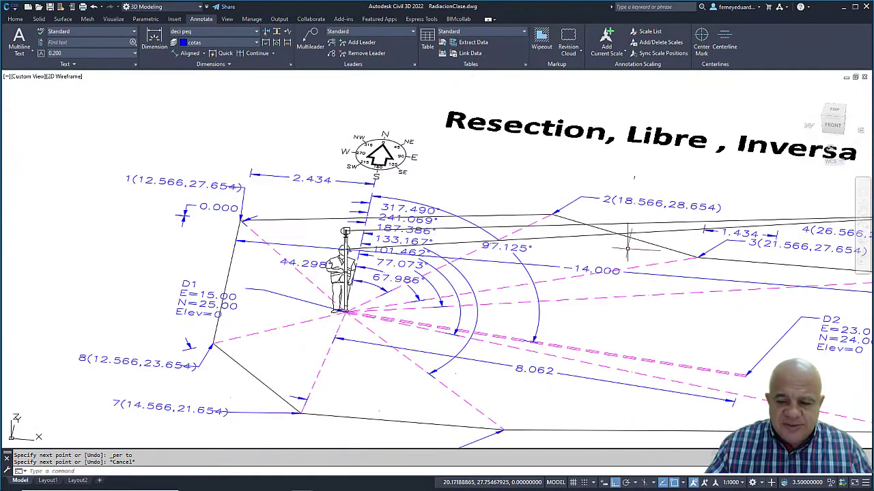
middle_click_drag(625, 260, 304, 253)
key("Escape")
key("Escape")
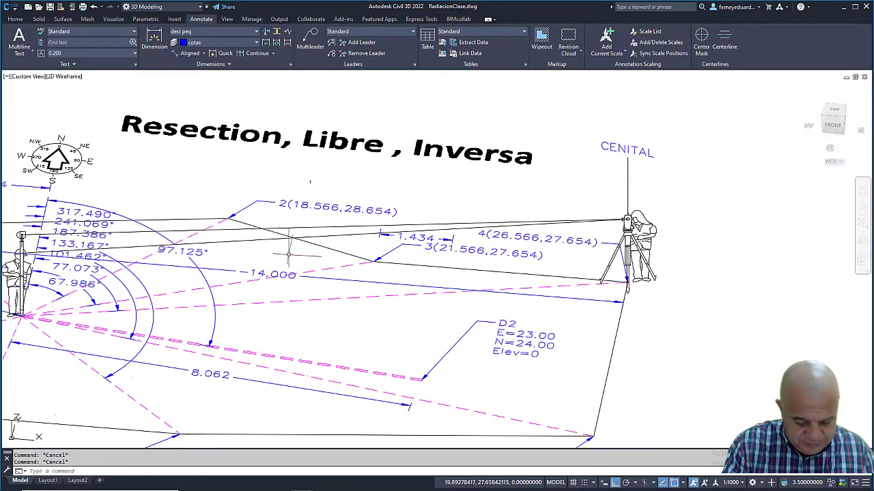
Start a new UCS with its origin at the prism atop the D1 pole
type("UCS")
key("Return")
middle_click_drag(57, 159, 188, 176)
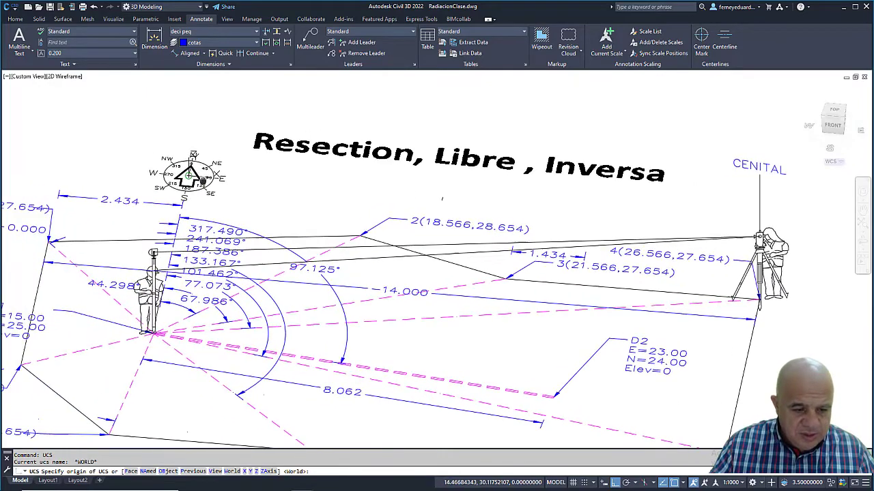
scroll(133, 227, "up", 2)
scroll(163, 266, "up", 10)
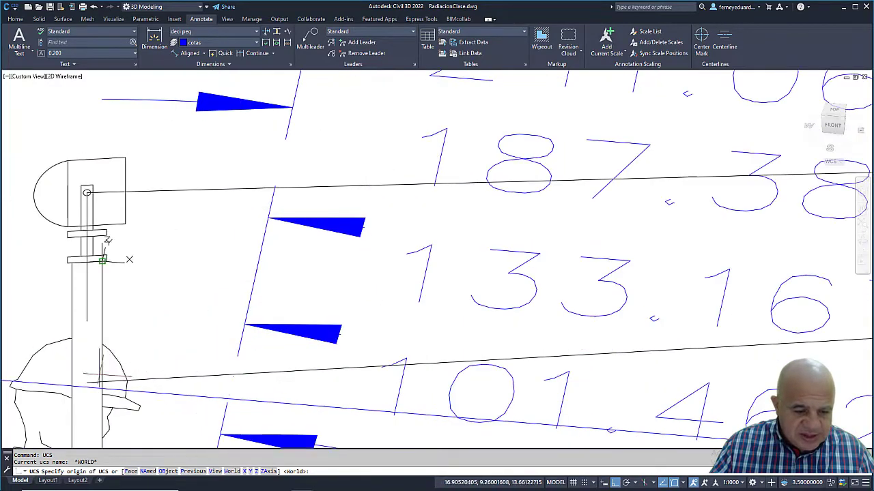
left_click(87, 365)
Pick the UCS X-axis and XY-plane points on the pole, then orbit to show the survey
scroll(195, 347, "down", 4)
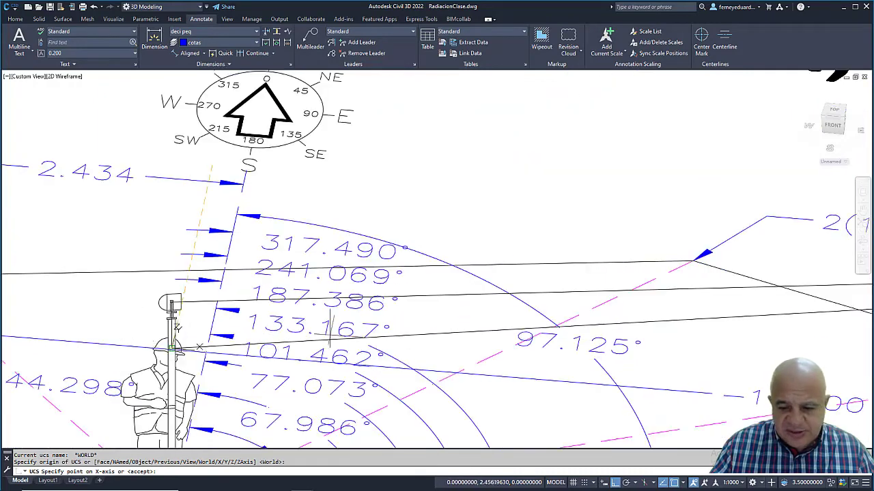
middle_click_drag(585, 316, 256, 307)
scroll(256, 307, "down", 2)
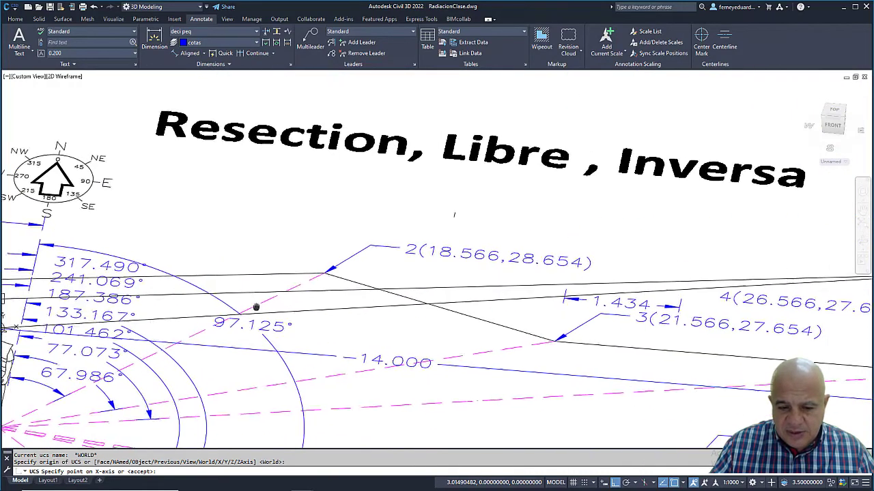
scroll(256, 307, "down", 3)
left_click(438, 292)
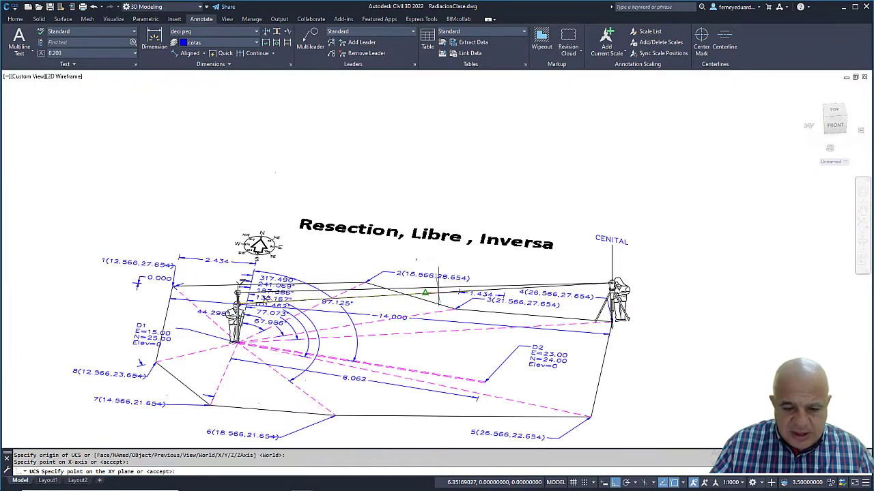
scroll(238, 292, "up", 10)
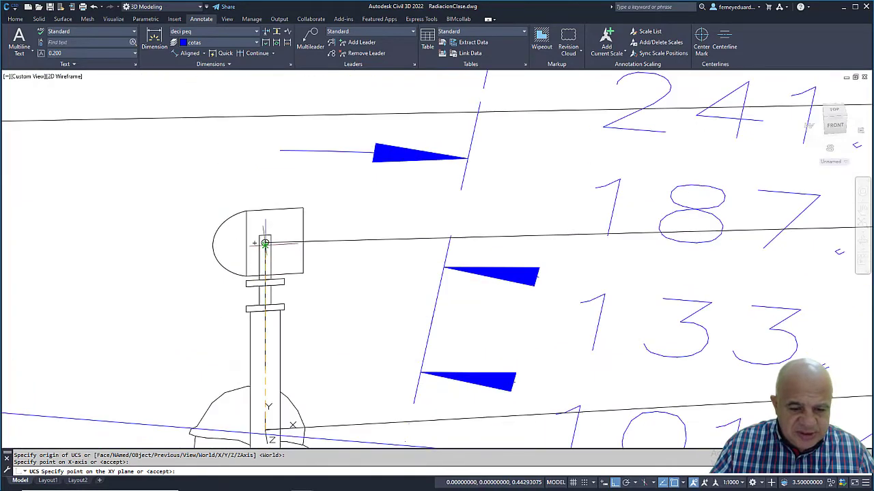
scroll(265, 243, "up", 3)
left_click(264, 242)
scroll(238, 206, "down", 5)
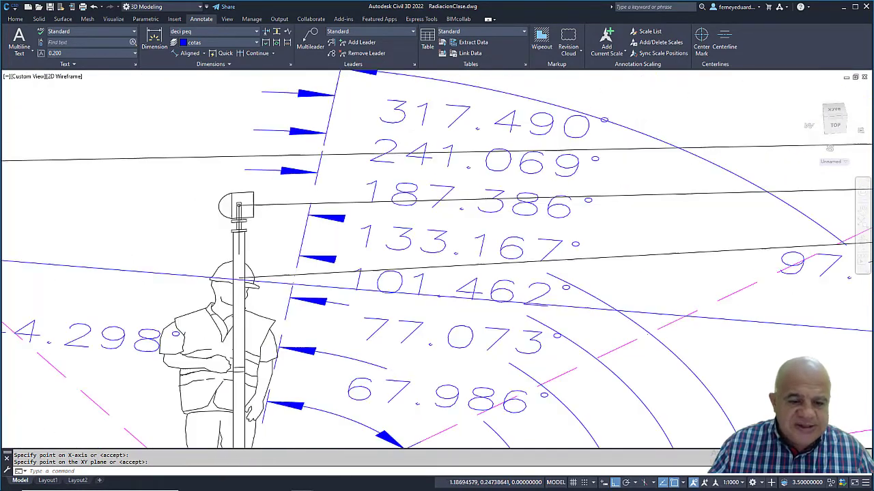
scroll(370, 167, "down", 8)
mouse_move(369, 167)
middle_mouse_down("shift")
mouse_move(360, 155)
mouse_move(61, 185)
middle_mouse_up("shift")
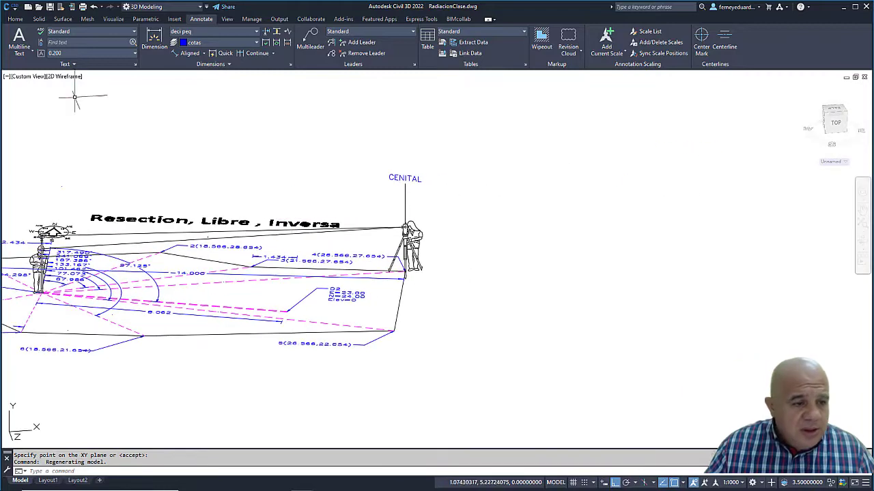
Add a 1.550 linear dimension from the tripod base to the CENITAL instrument head
left_click(15, 19)
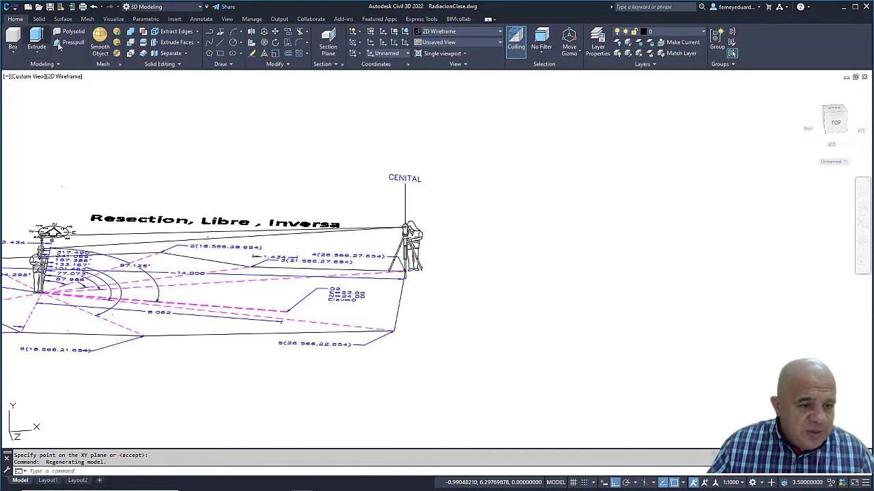
left_click(202, 19)
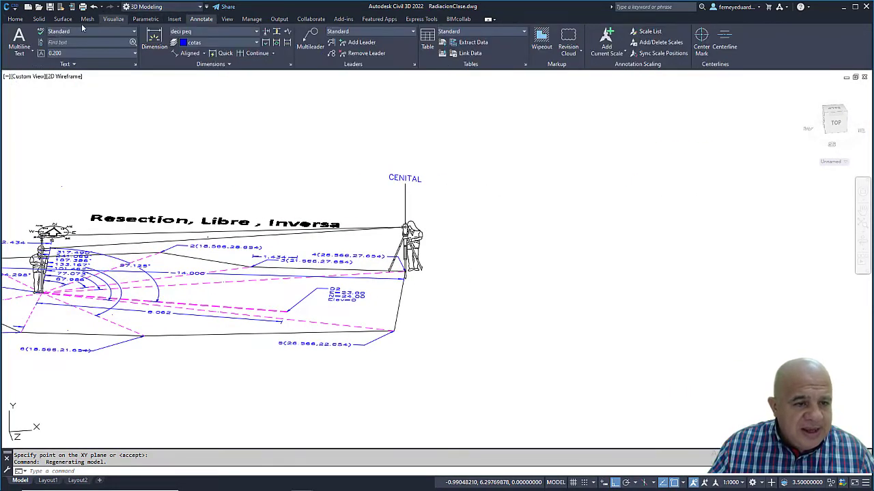
left_click(203, 53)
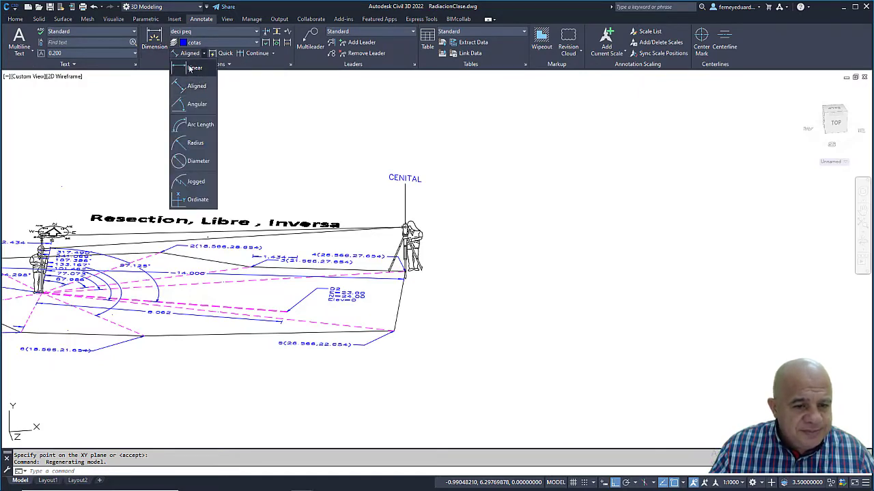
left_click(191, 68)
scroll(409, 263, "up", 10)
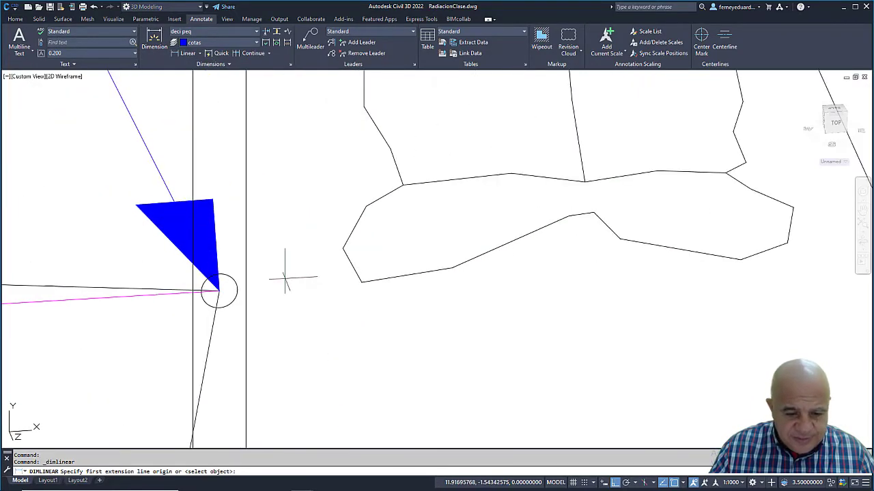
left_click(218, 290)
scroll(324, 273, "down", 5)
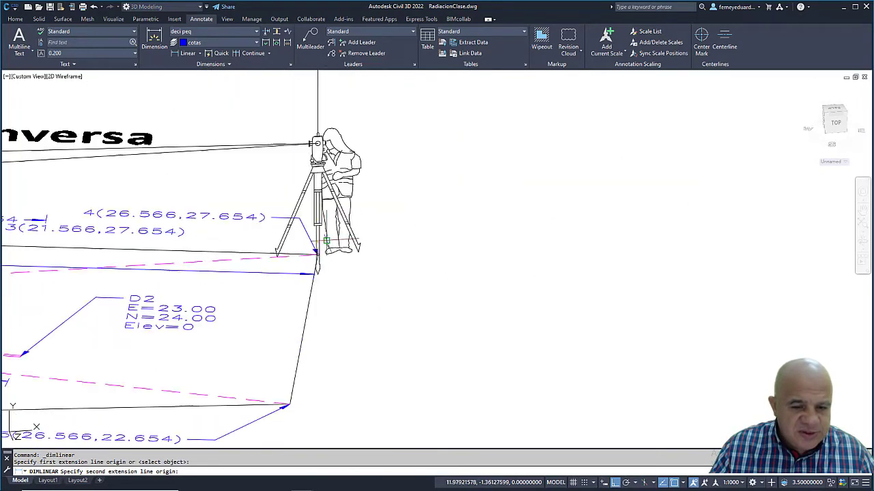
scroll(351, 183, "up", 10)
left_click(355, 186)
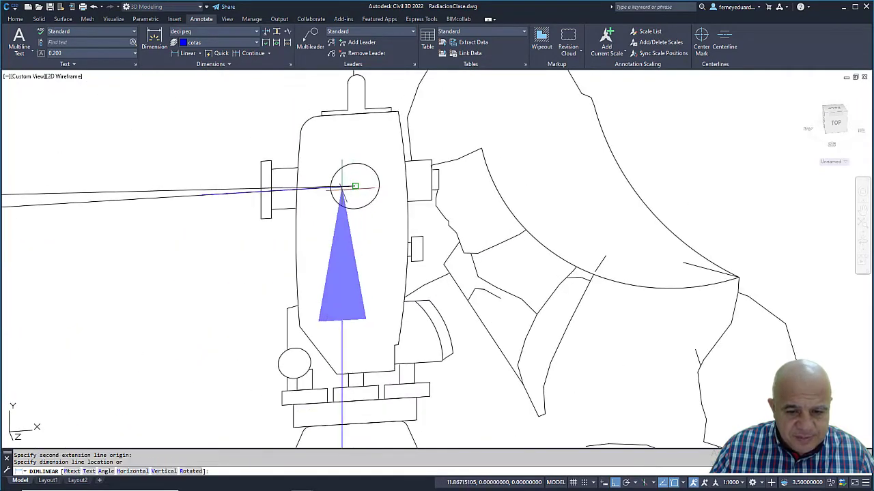
scroll(355, 185, "down", 8)
scroll(382, 217, "up", 5)
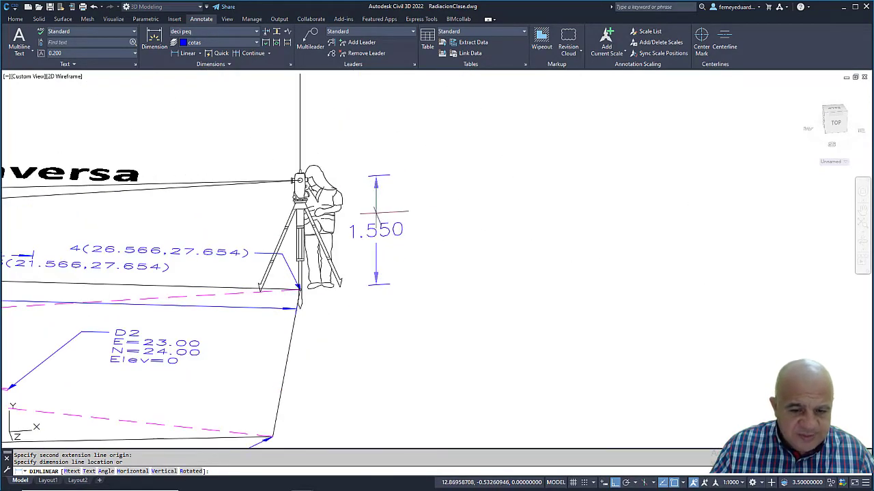
left_click(375, 212)
scroll(293, 164, "down", 6)
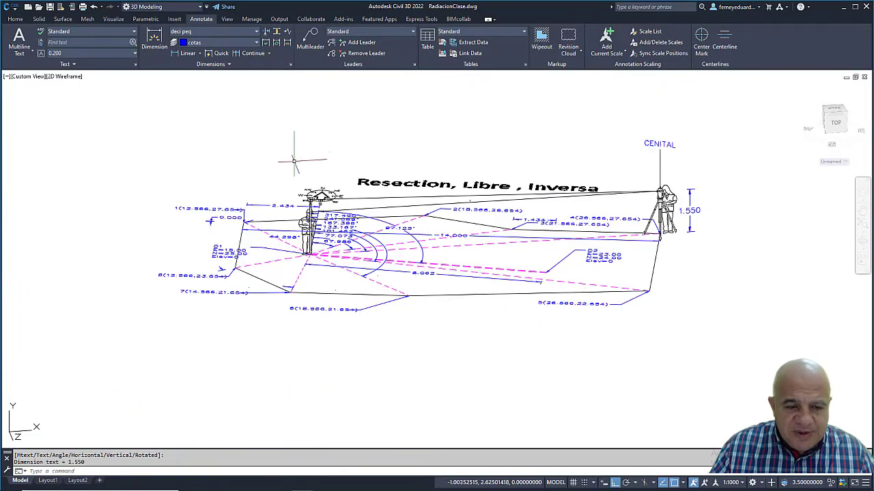
Add a 2.000 linear dimension from the surveyor's foot to the D1 pole top
left_click(187, 54)
scroll(307, 253, "up", 6)
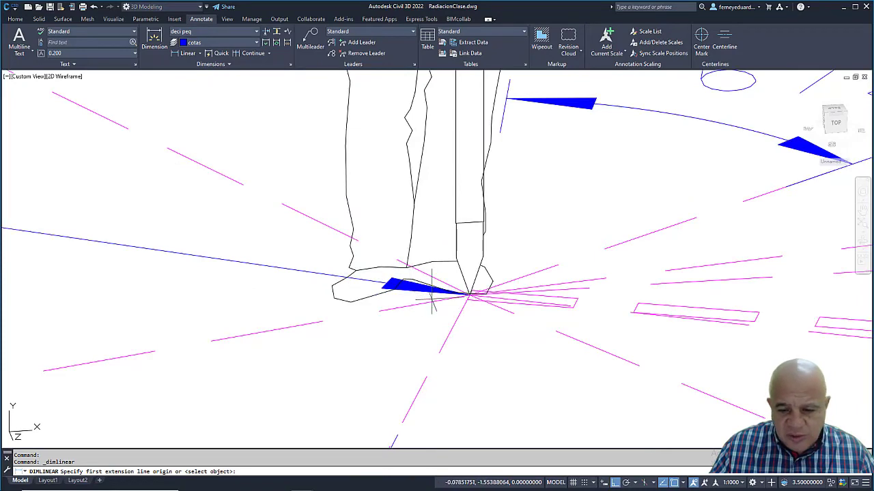
left_click(468, 294)
scroll(450, 296, "down", 5)
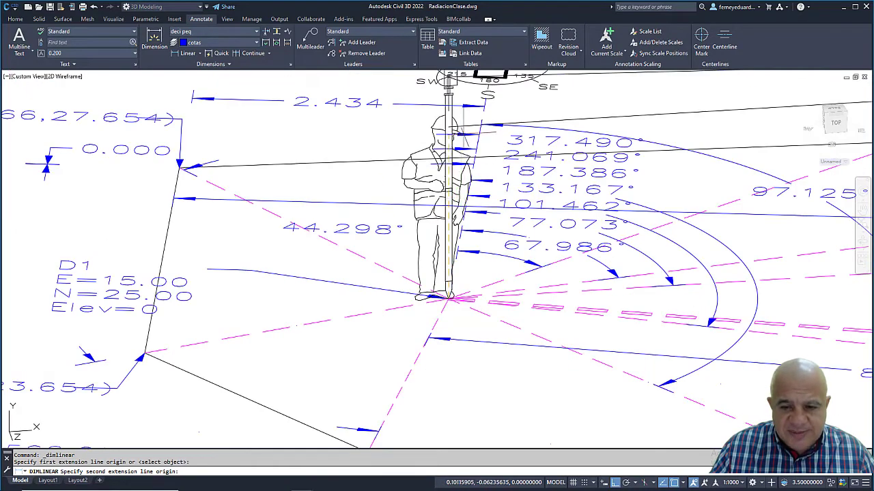
middle_click_drag(444, 69, 444, 168)
scroll(443, 141, "up", 6)
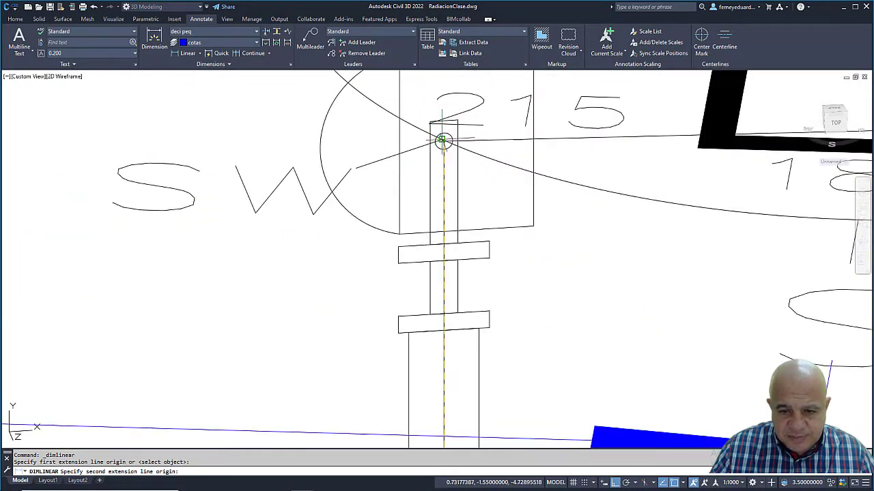
scroll(442, 141, "down", 3)
left_click(442, 141)
scroll(442, 141, "down", 5)
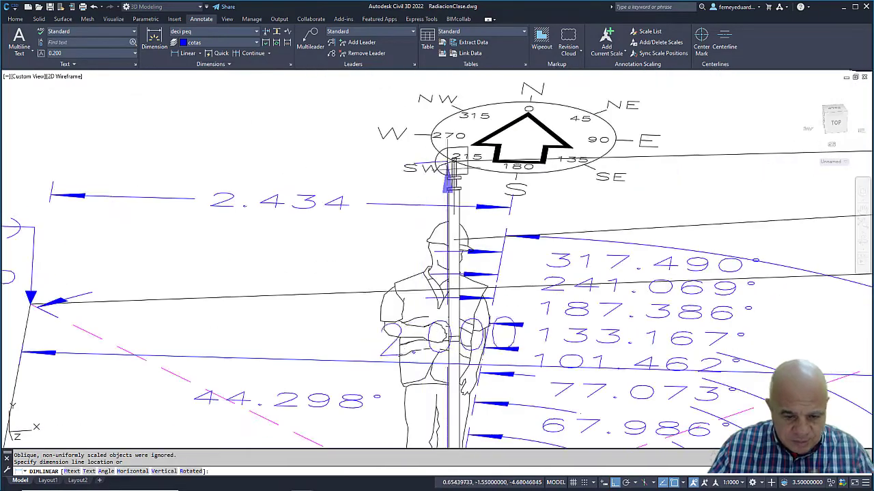
left_click(280, 174)
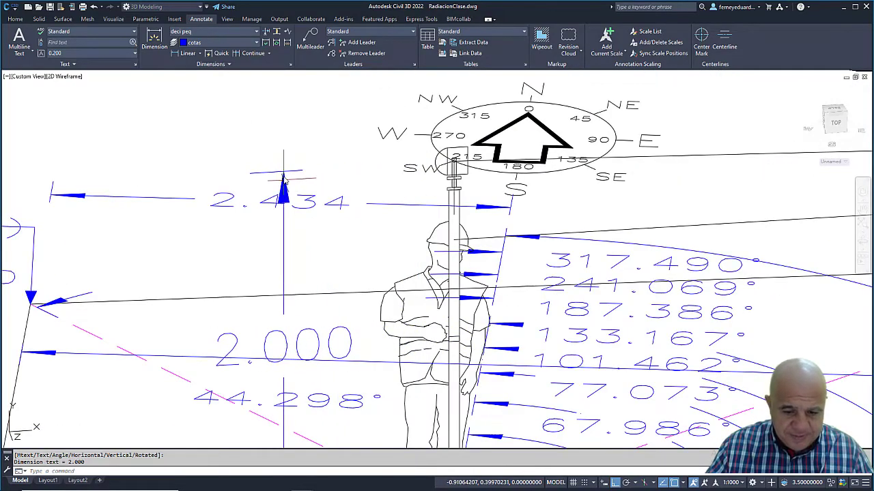
key("Escape")
scroll(281, 175, "down", 7)
Orbit the model to review the dimensions, then minimize Civil 3D
middle_click_drag(344, 169, 451, 202, "shift")
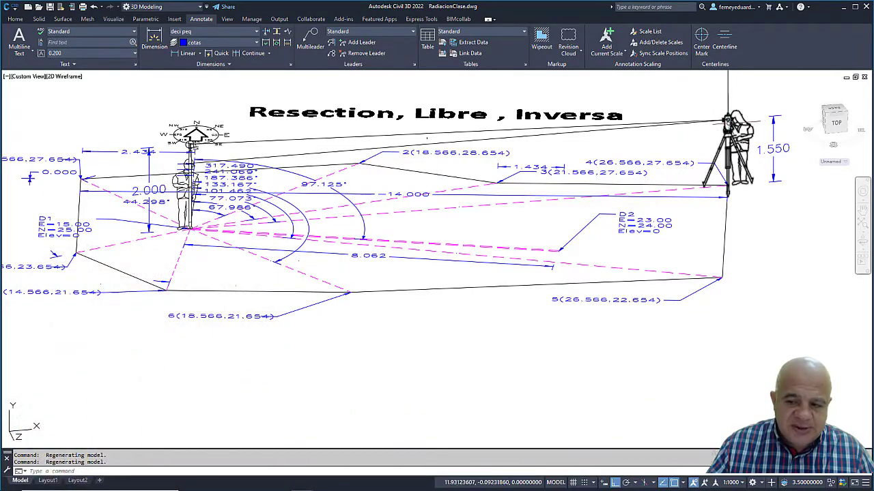
middle_click_drag(665, 186, 621, 215, "shift")
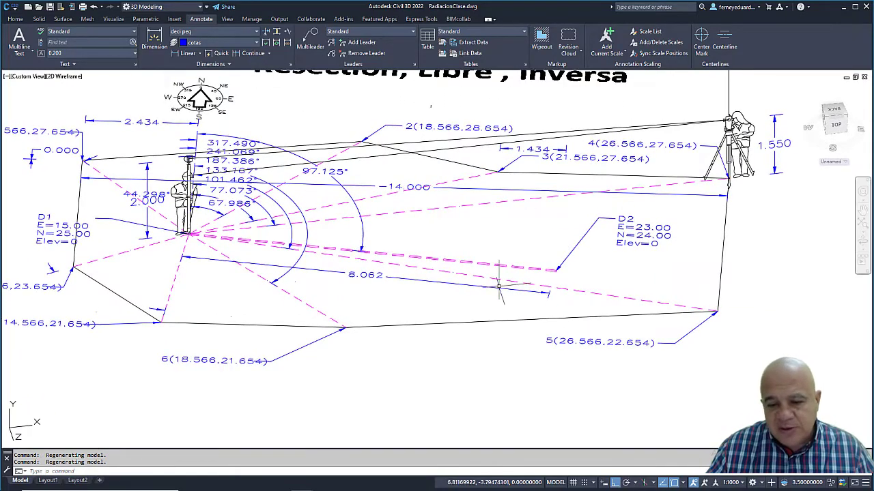
left_click(845, 8)
Return to the simulator's main menu and launch Station Setup from the Programs menu
left_click(819, 7)
left_click(819, 7)
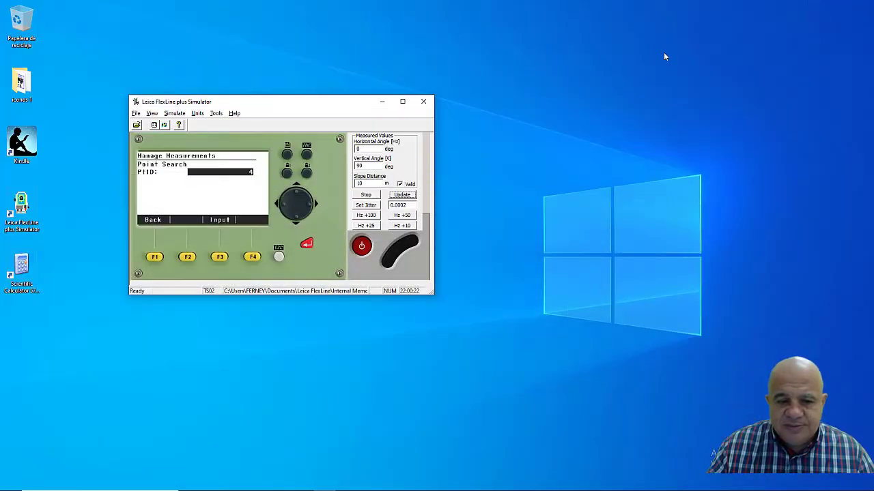
left_click(278, 257)
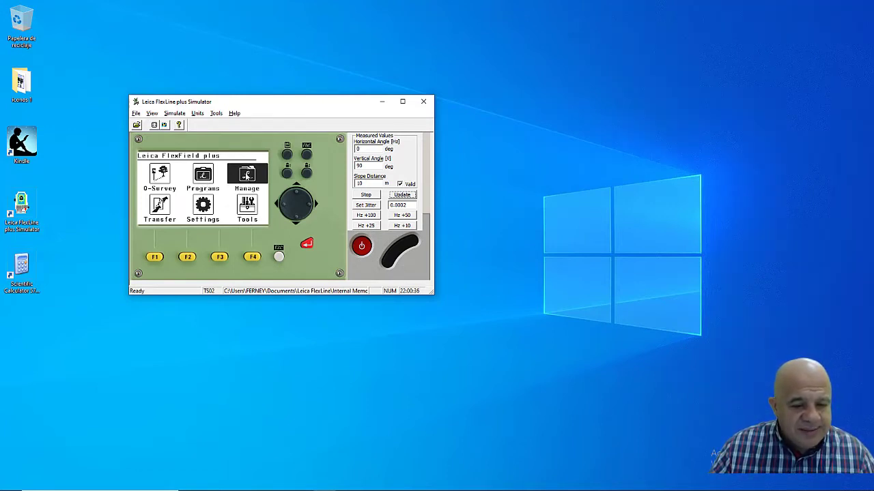
left_click(309, 248)
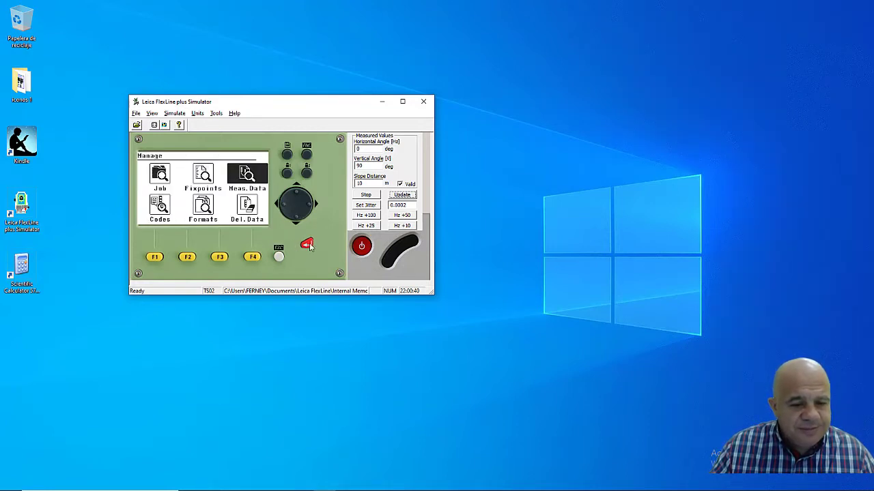
left_click(279, 251)
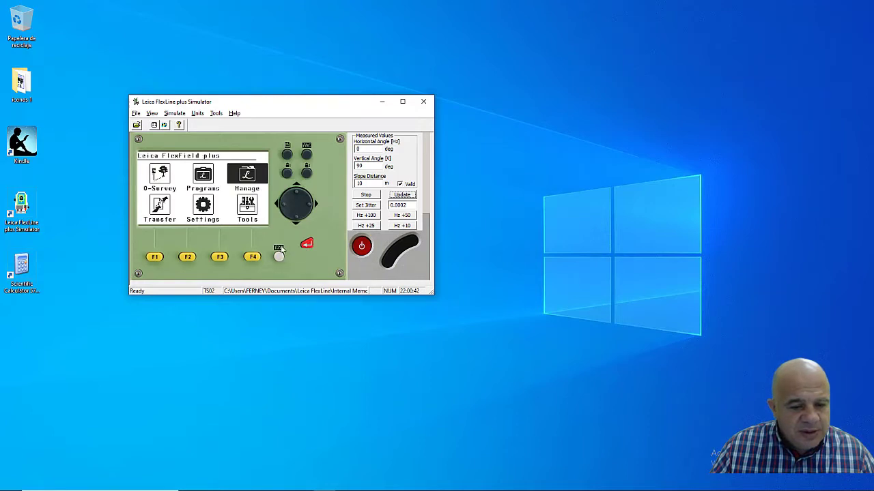
left_click(282, 210)
left_click(307, 245)
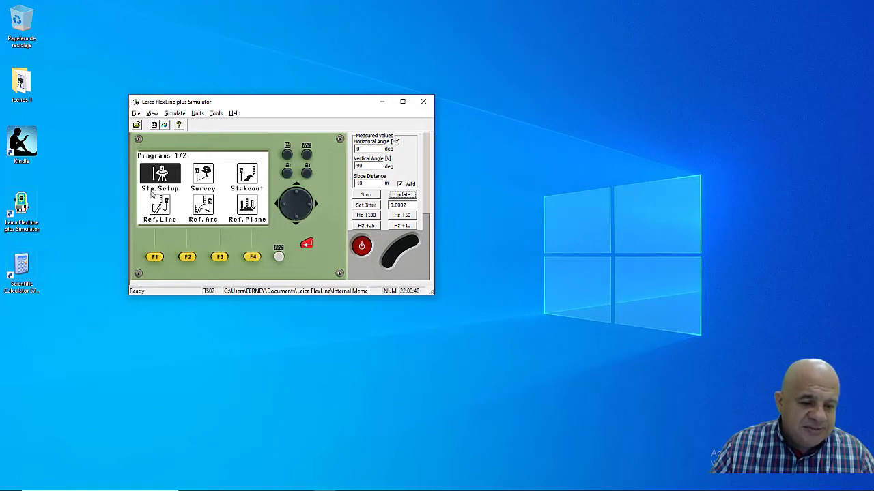
left_click(307, 245)
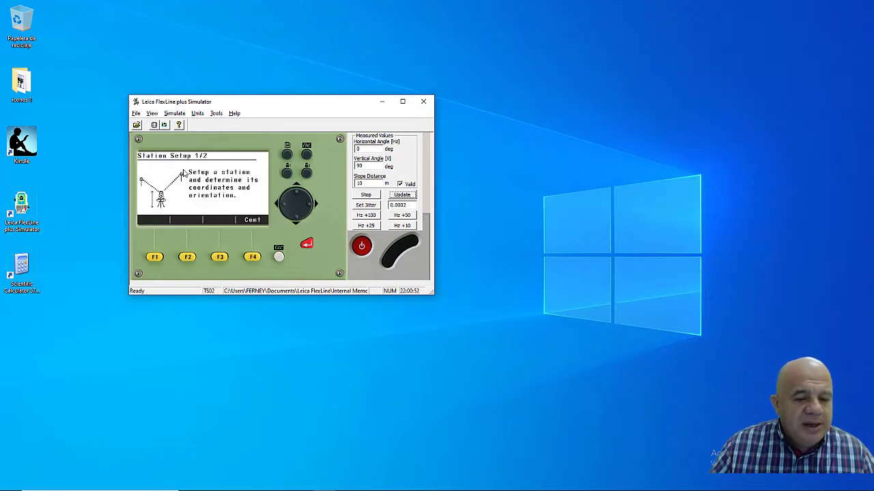
left_click(253, 261)
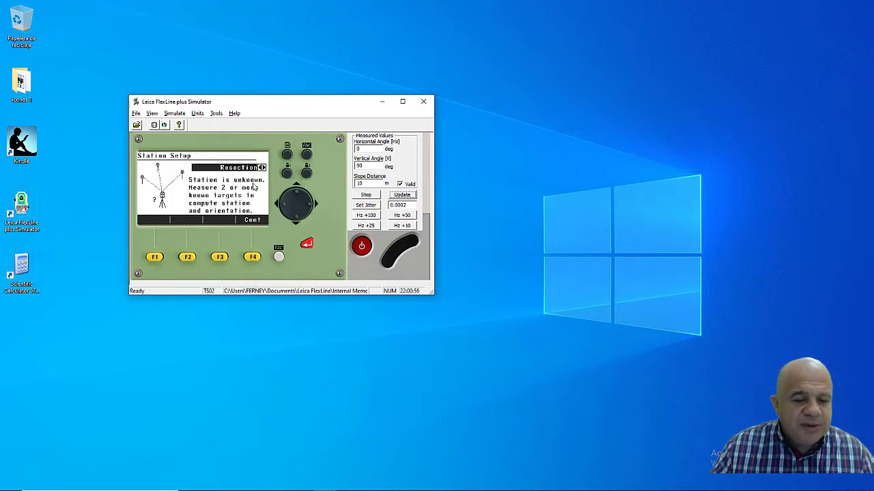
Cycle through the station setup methods until Resection is selected
left_click(309, 212)
left_click(308, 211)
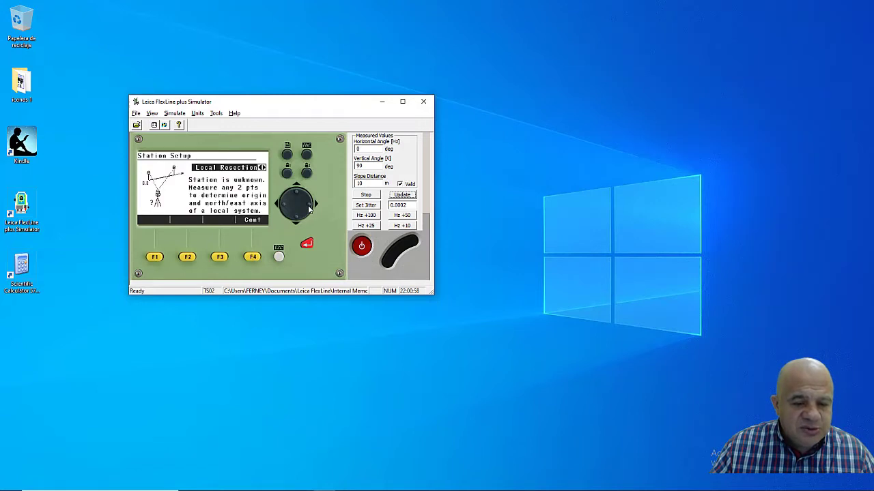
left_click(309, 212)
left_click(309, 212)
left_click(308, 211)
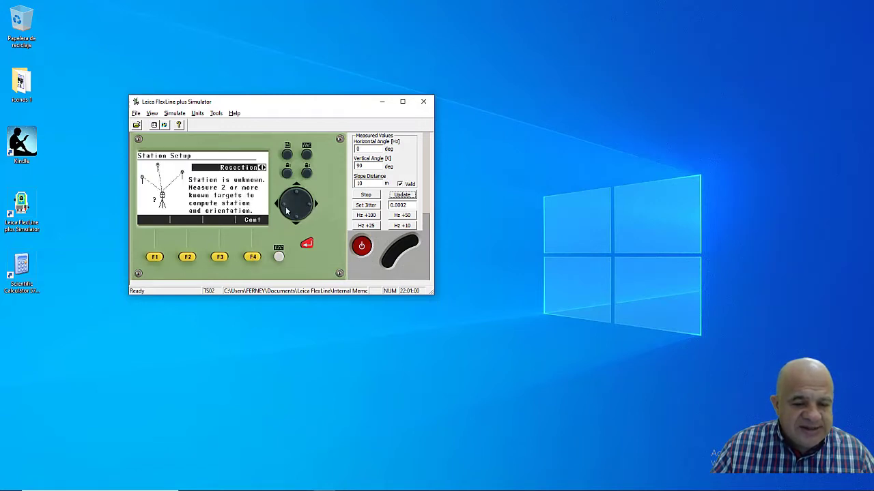
left_click(287, 210)
left_click(287, 210)
left_click(315, 204)
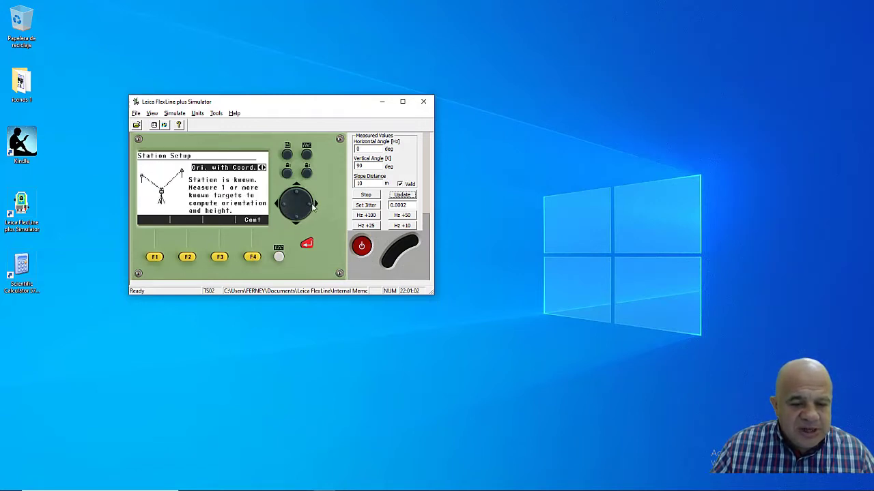
left_click(314, 204)
left_click(314, 206)
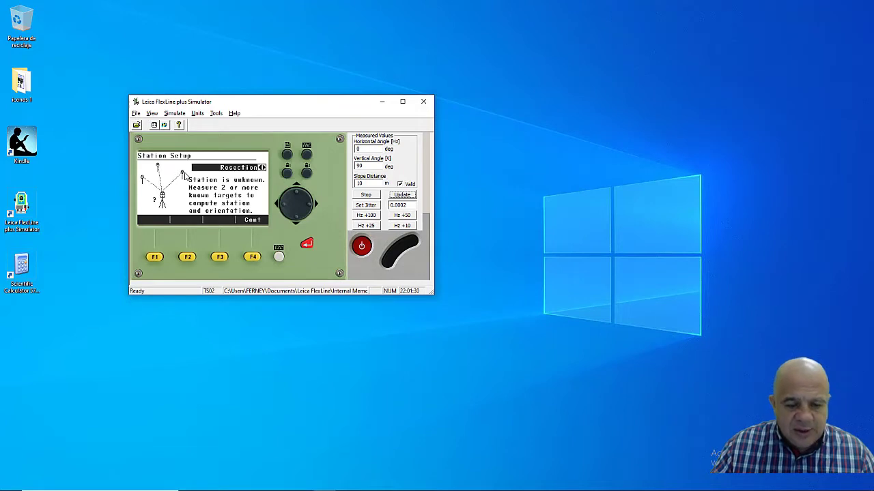
Open the Resection station data and enter station name D1 using the character softkeys
left_click(253, 258)
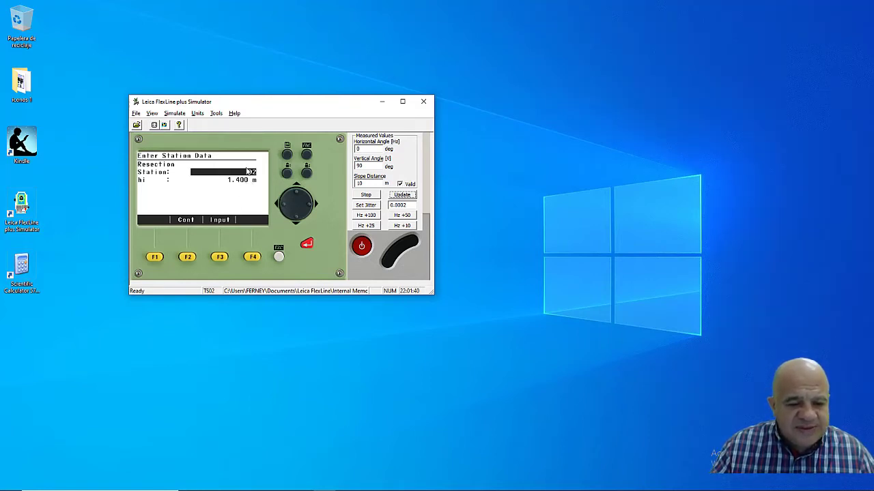
left_click(220, 257)
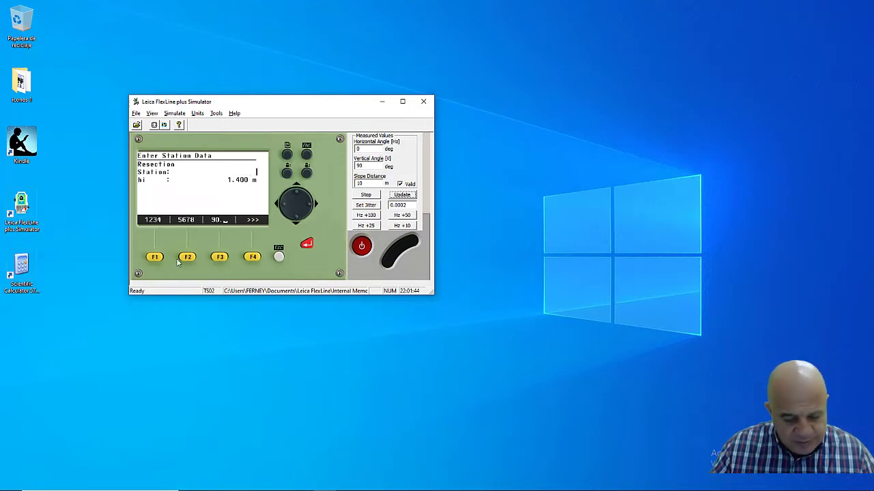
left_click(252, 257)
left_click(252, 257)
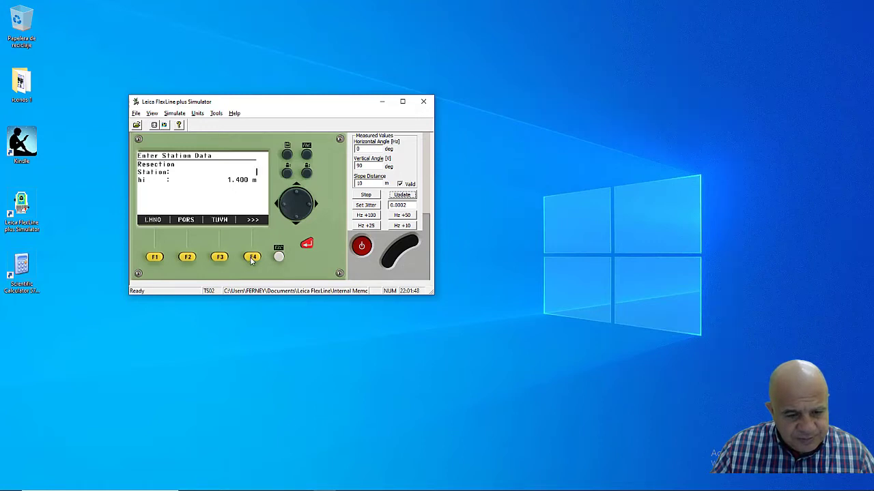
left_click(252, 258)
left_click(252, 257)
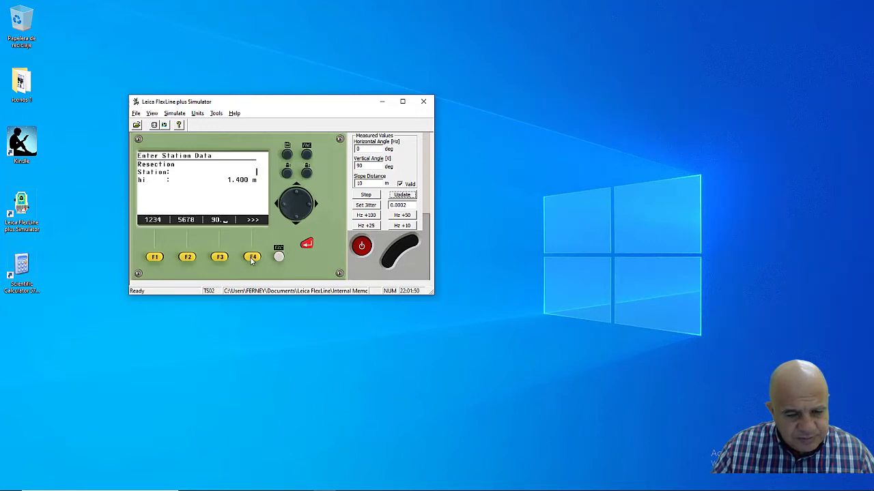
left_click(251, 257)
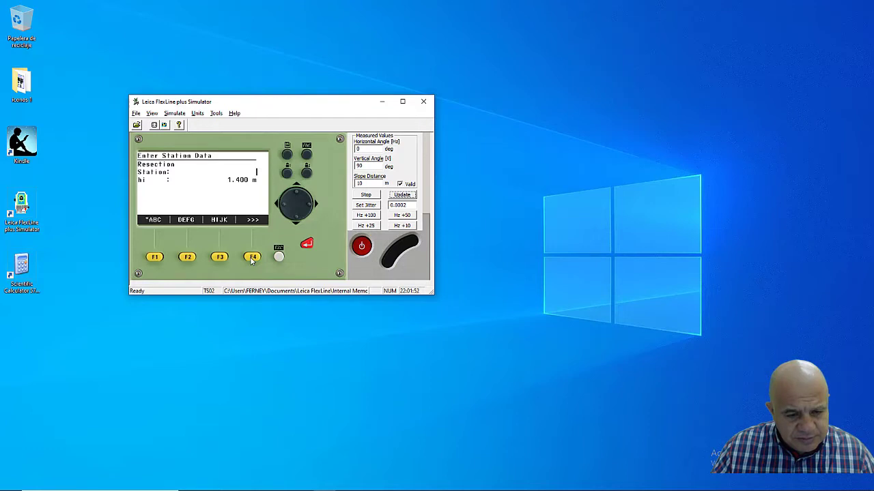
left_click(188, 258)
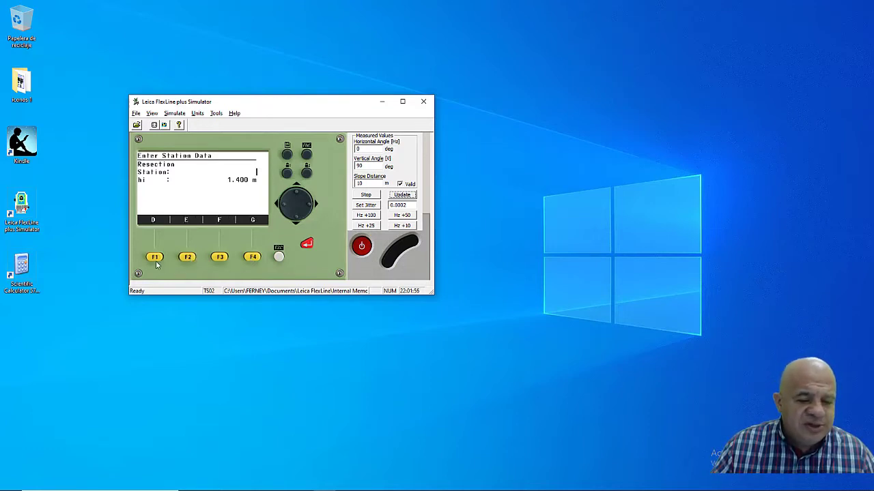
left_click(155, 259)
left_click(253, 258)
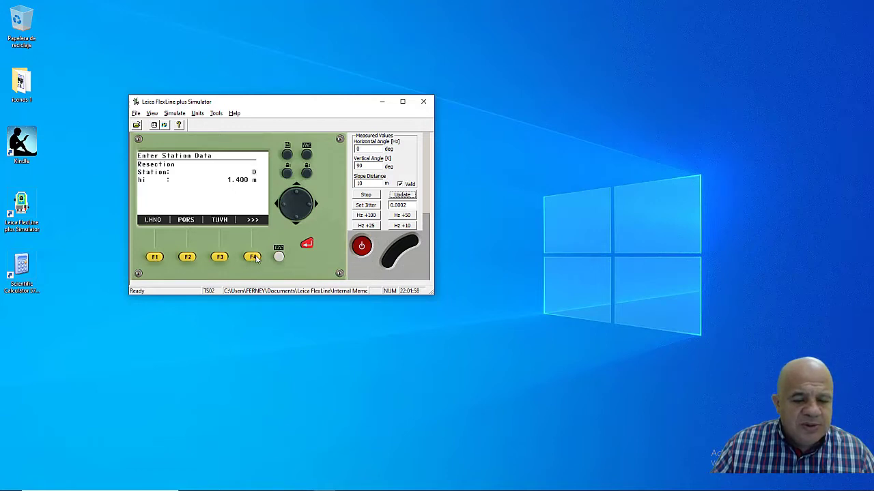
left_click(253, 258)
left_click(253, 258)
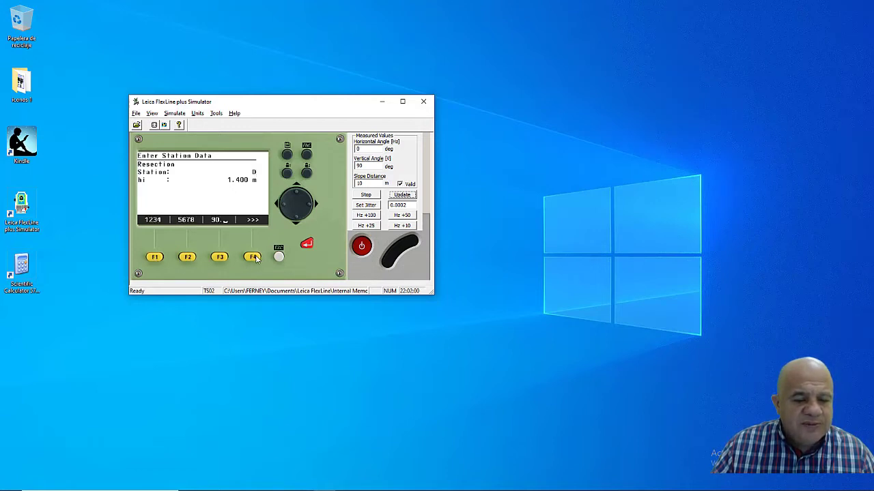
left_click(152, 259)
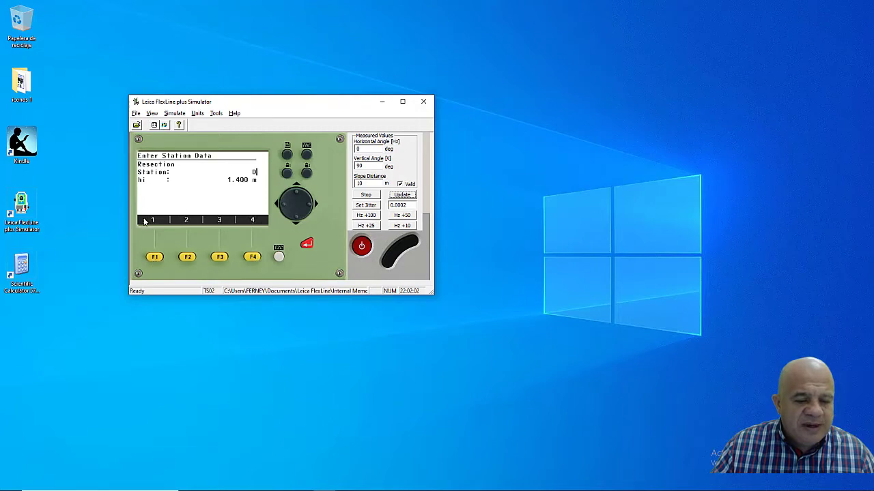
left_click(153, 258)
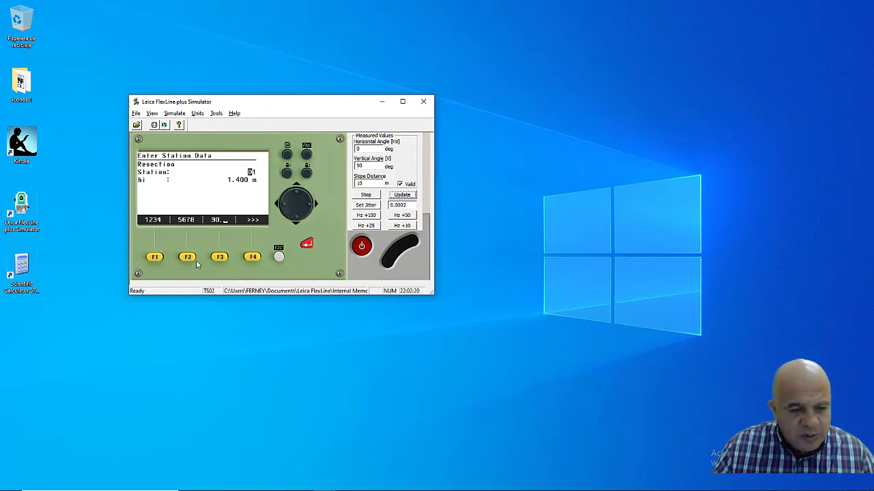
Retry the station name as 4, then abandon entry and back out to Programs
left_click(153, 257)
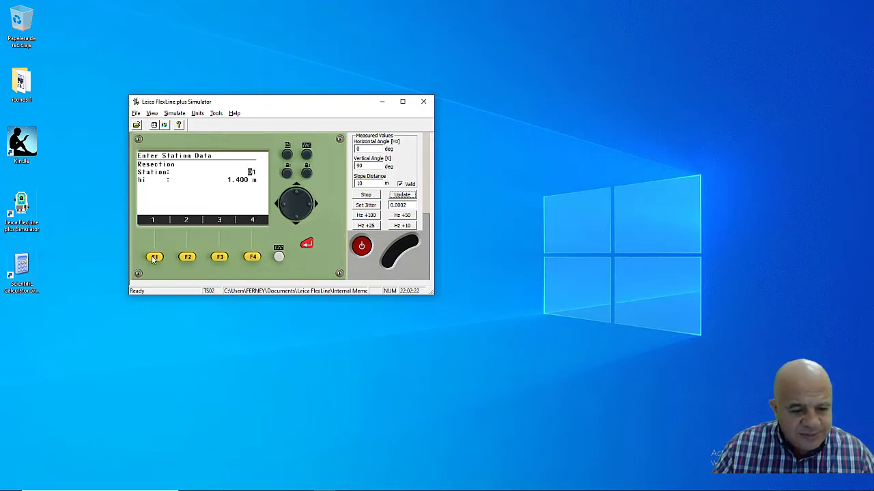
left_click(252, 258)
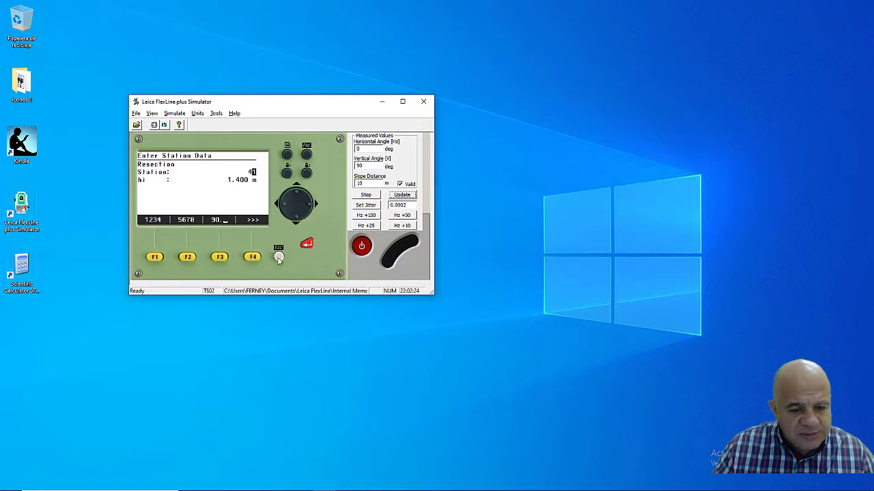
left_click(278, 257)
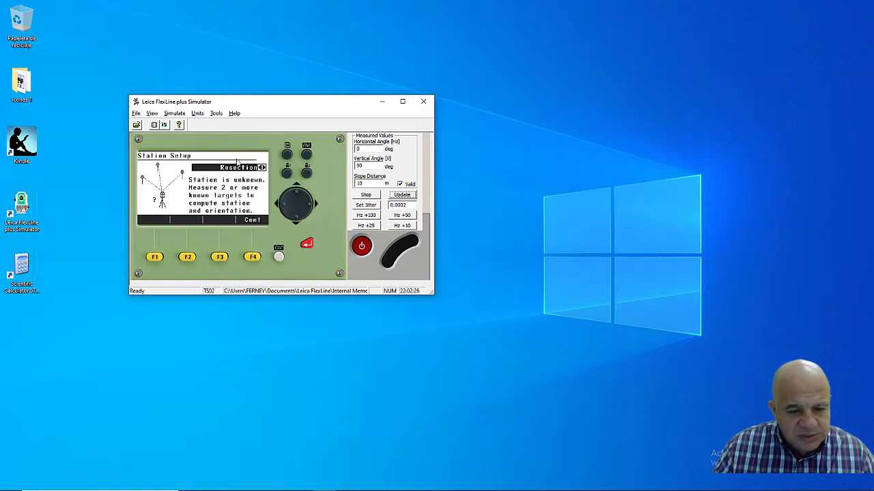
left_click(259, 256)
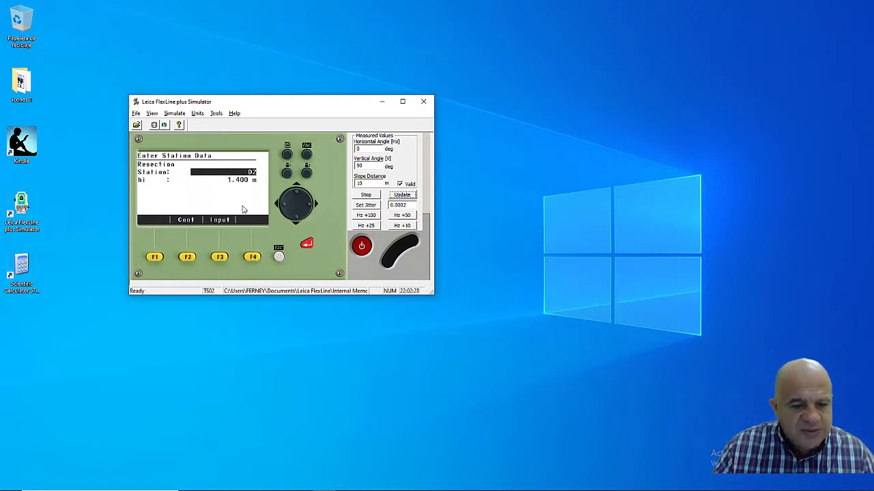
left_click(220, 258)
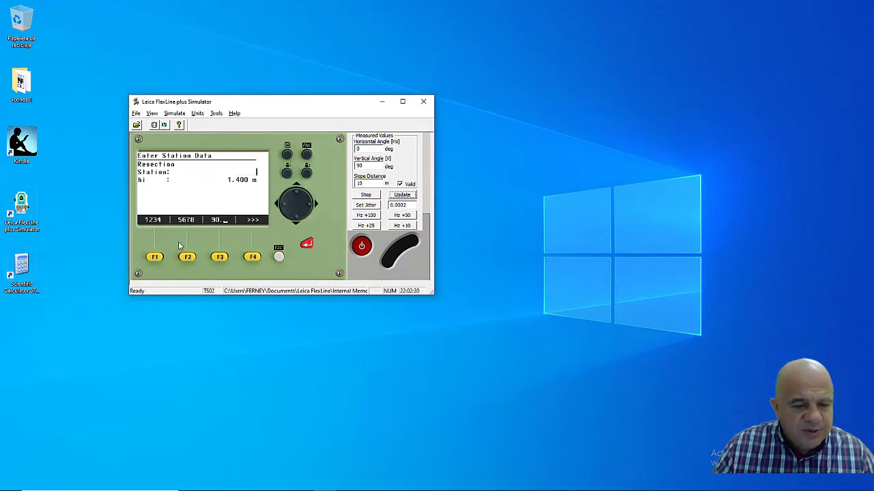
left_click(155, 258)
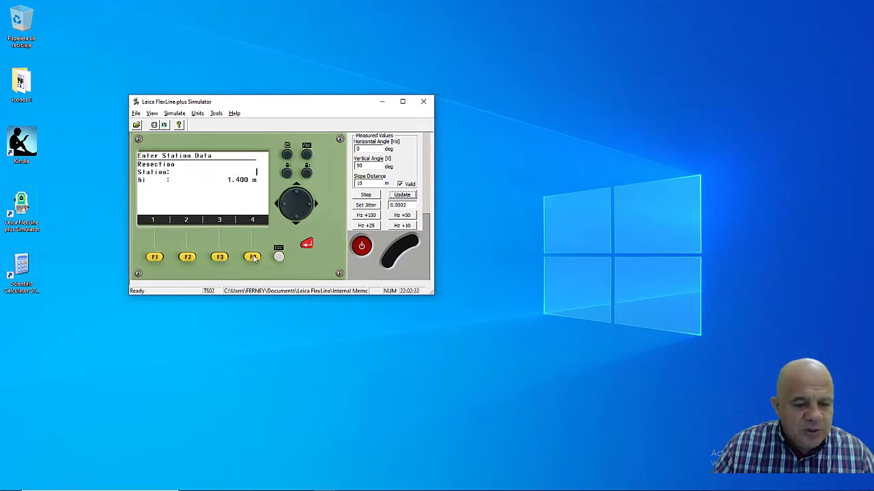
left_click(252, 257)
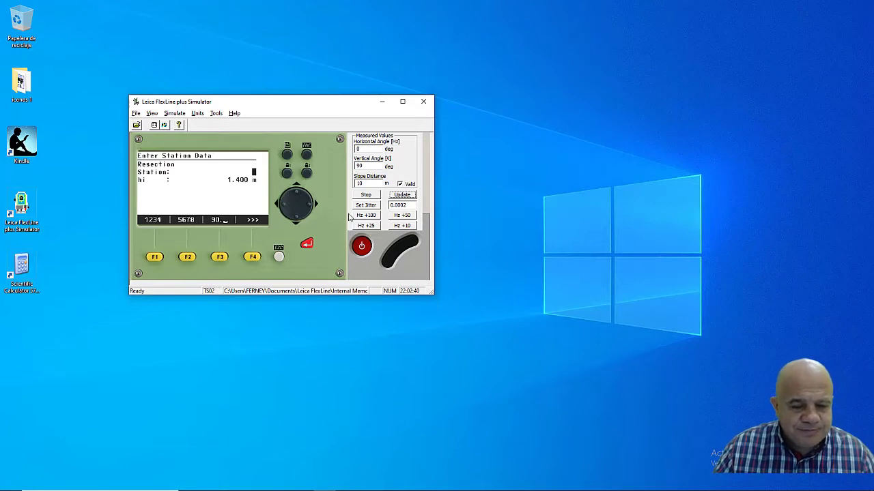
key("Escape")
key("Escape")
key("Escape")
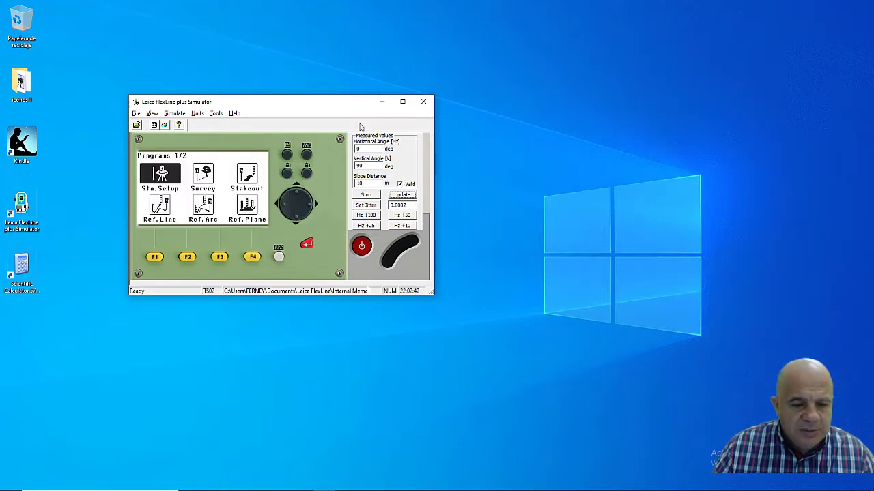
Back out to the main menu, restore the simulator, and start Station Setup from Programs
key("Escape")
left_click(382, 101)
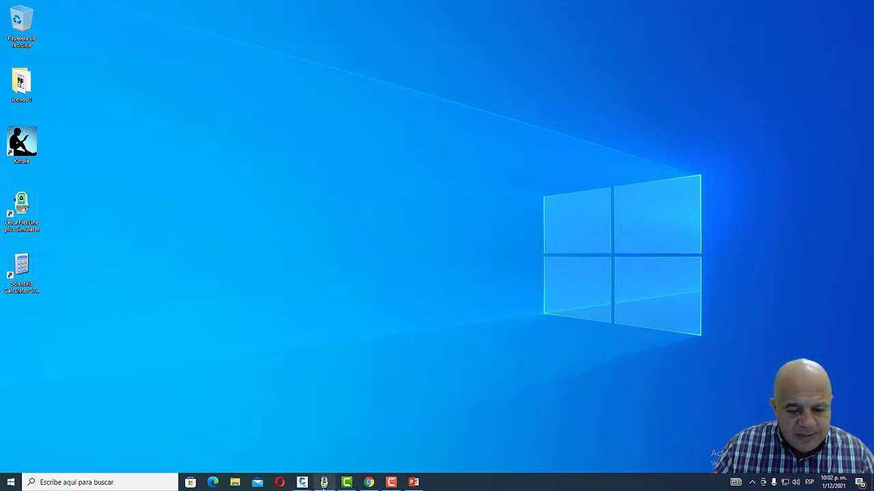
left_click(324, 483)
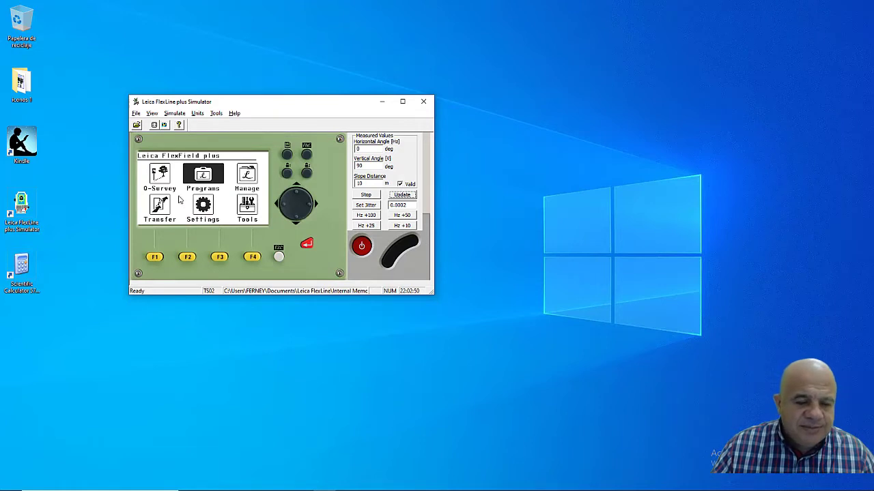
left_click(308, 245)
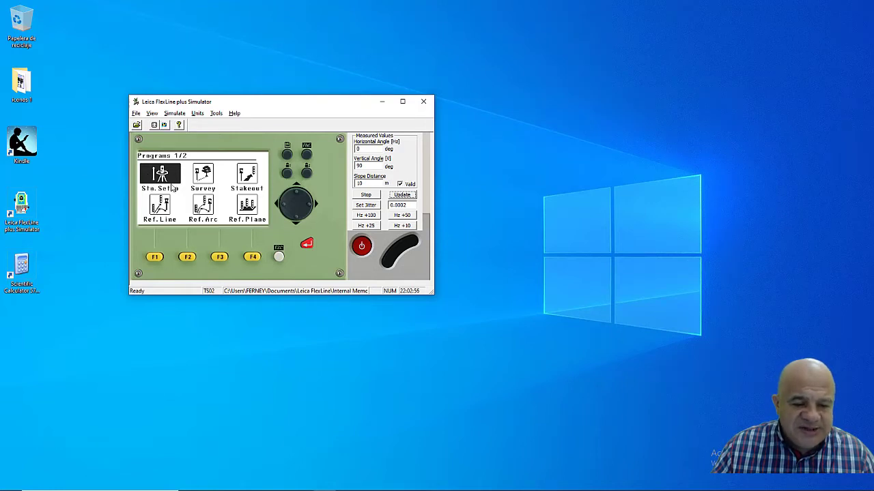
left_click(307, 246)
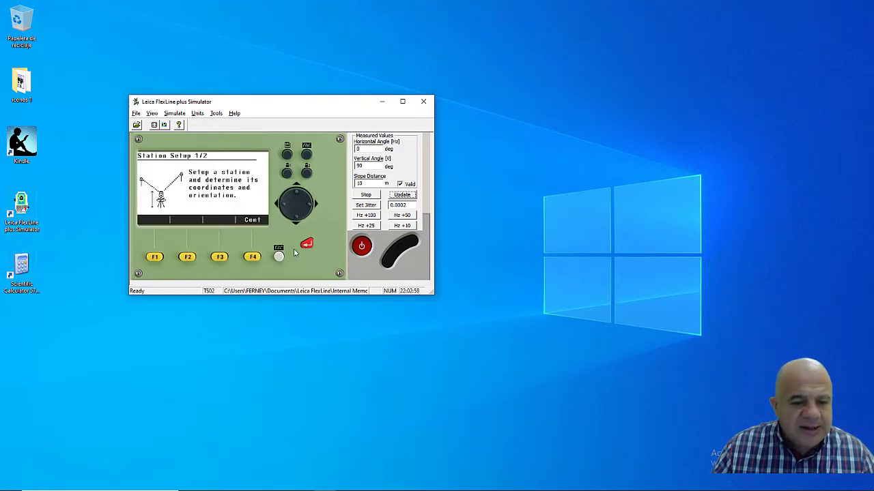
Keep Resection as the method and continue to station data showing D2 at 1.400 m
left_click(252, 258)
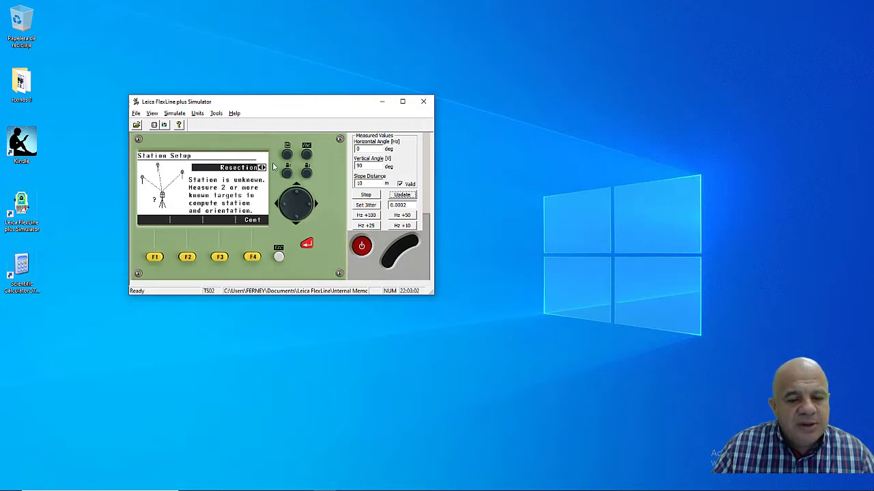
left_click(311, 209)
left_click(282, 208)
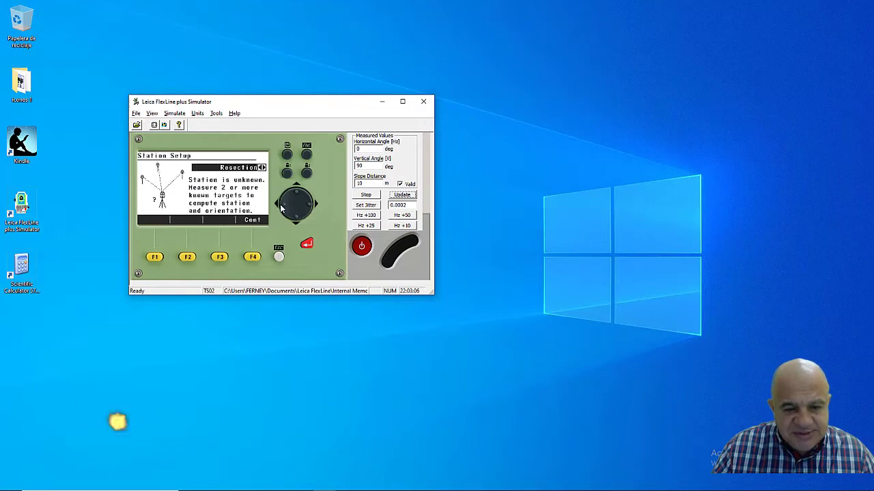
left_click(253, 257)
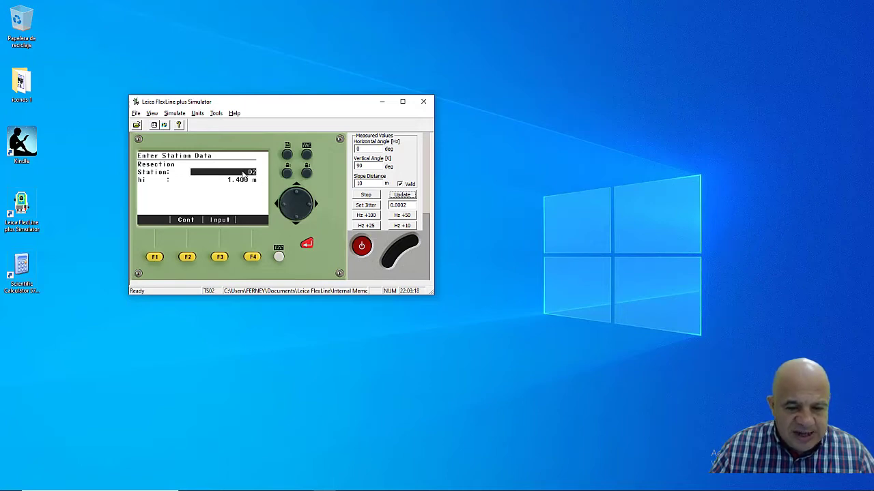
key("alt+Tab")
key("alt+Tab")
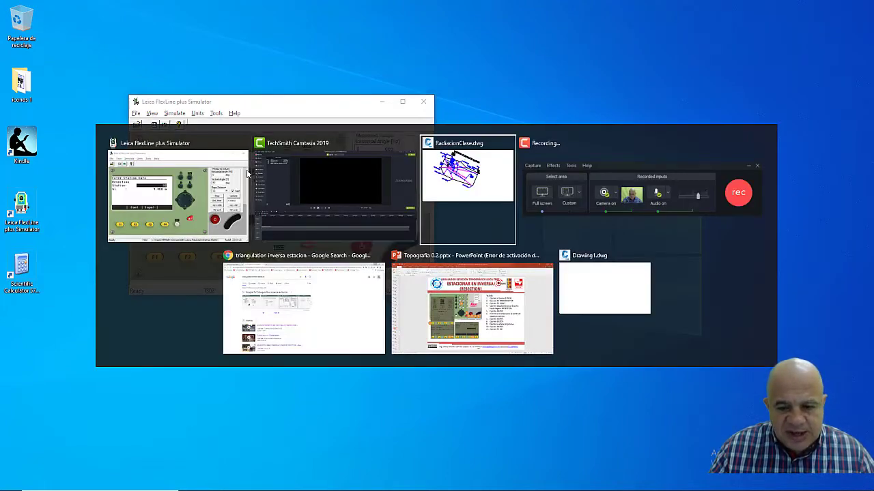
Zoom around point 4 and D2 and orbit the Civil 3D drawing into a tilted view
scroll(593, 217, "down", 2)
scroll(635, 184, "up", 4)
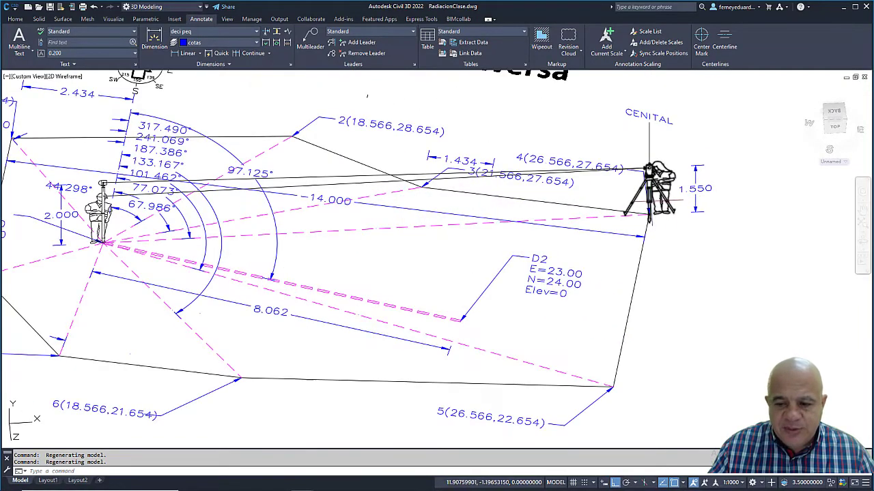
middle_click_drag(652, 200, 525, 137, "shift")
scroll(513, 130, "up", 3)
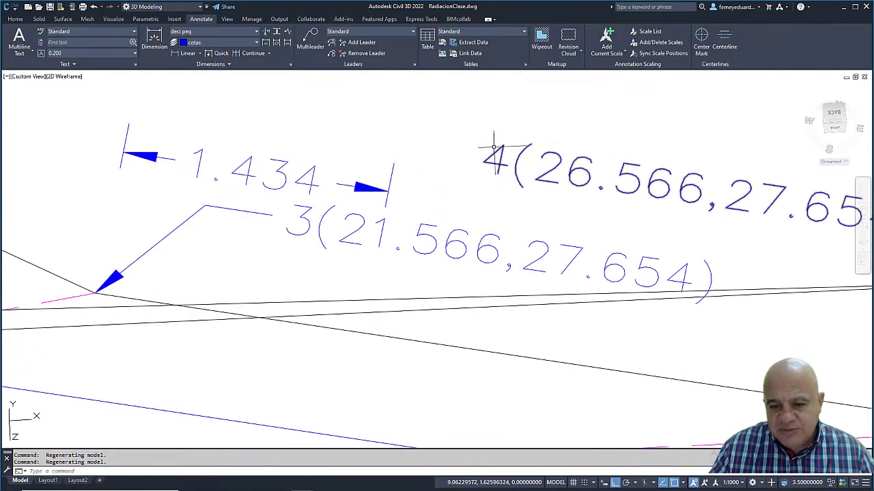
scroll(497, 186, "down", 6)
mouse_move(496, 185)
middle_mouse_down("shift")
mouse_move(370, 200)
mouse_move(582, 190)
middle_mouse_up("shift")
middle_click_drag(546, 250, 538, 242, "shift")
key("alt+Tab")
key("alt+Tab")
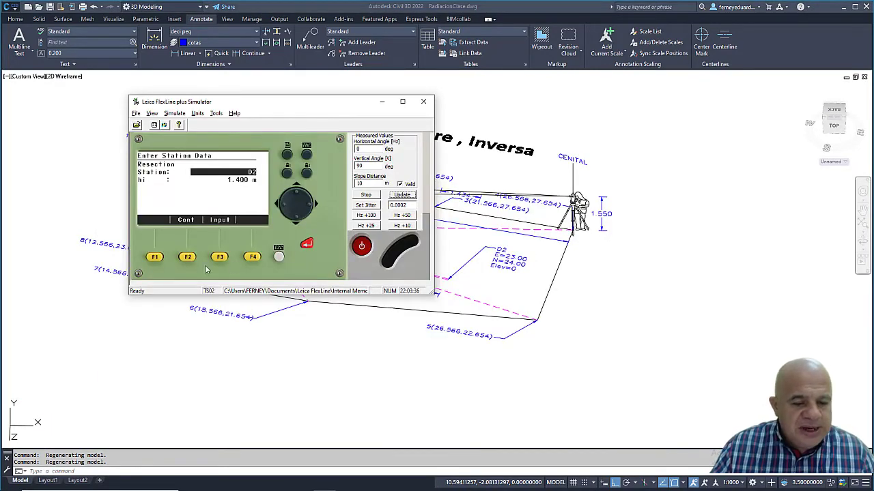
Set the resection station name to 4 and accept it
left_click(220, 257)
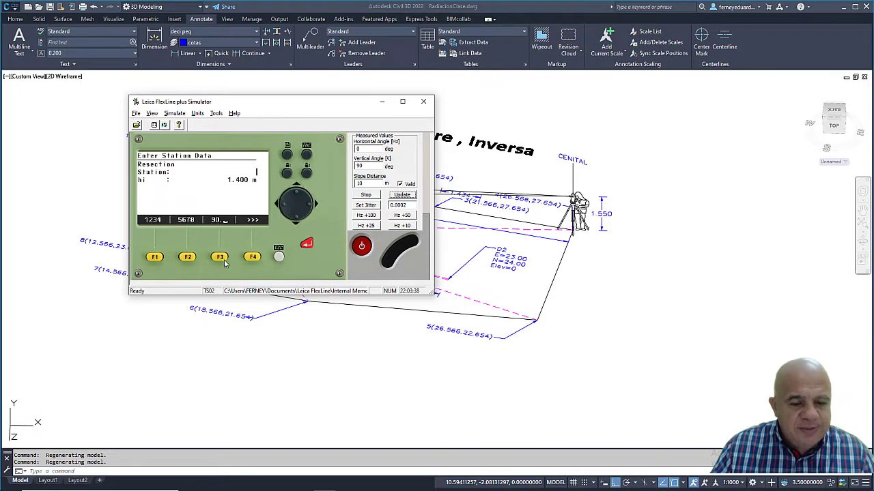
left_click(155, 258)
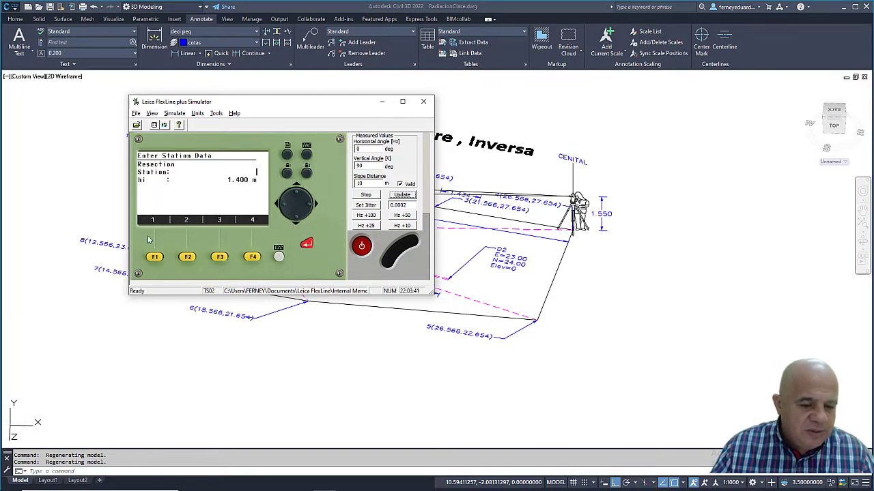
left_click(252, 257)
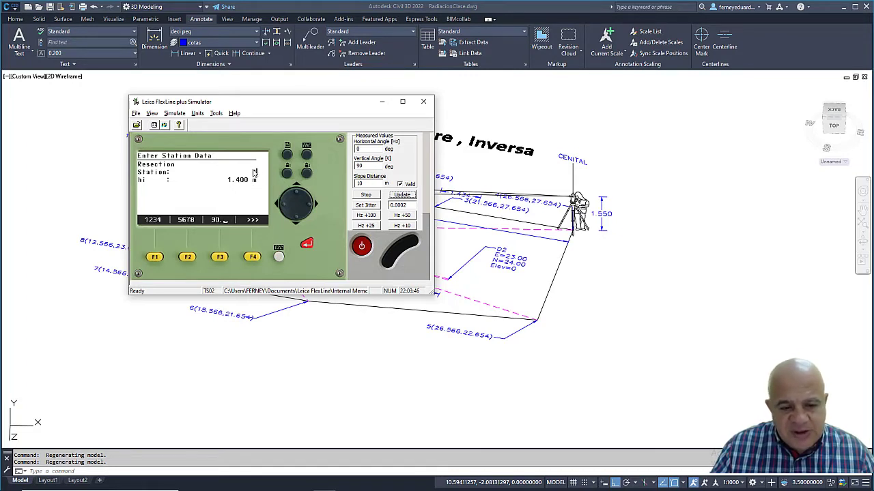
left_click(307, 246)
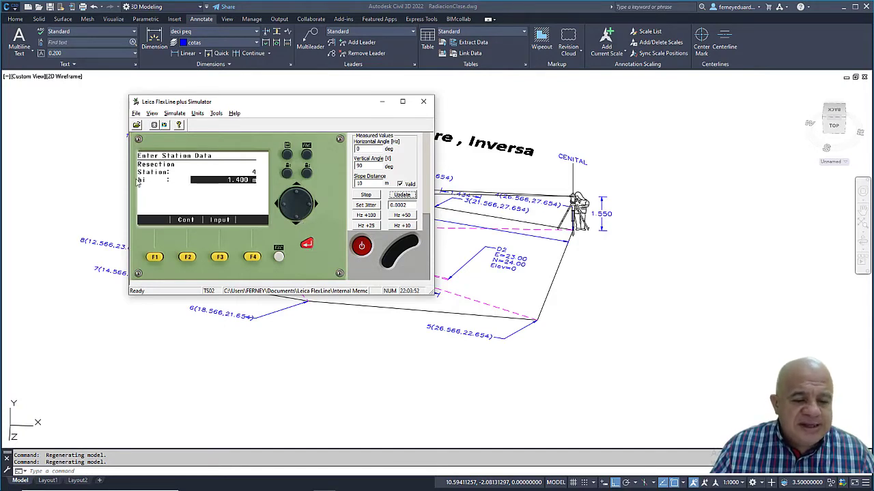
Enter instrument height 1.550 m, confirm it, and continue to the Enter Target Point screen
left_click(220, 257)
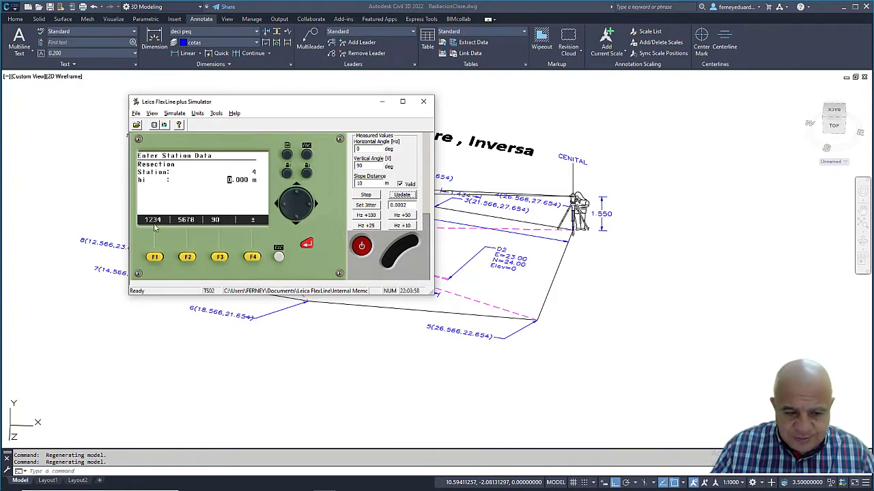
left_click(155, 257)
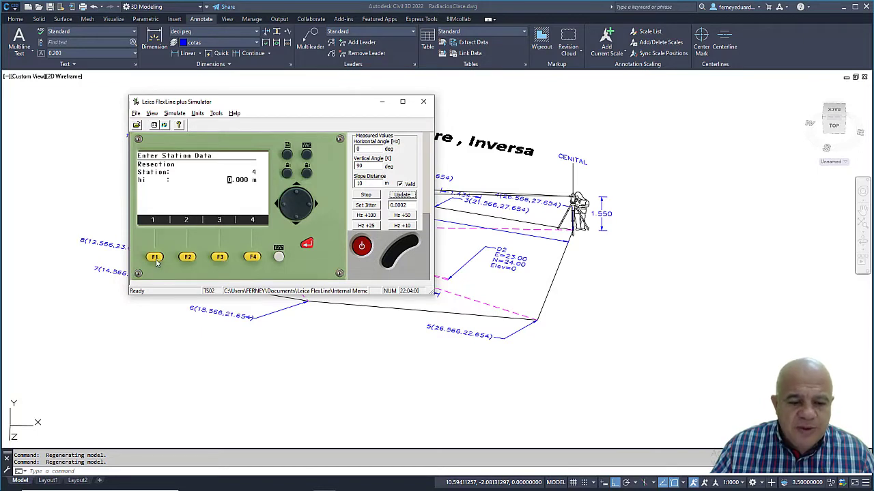
left_click(155, 258)
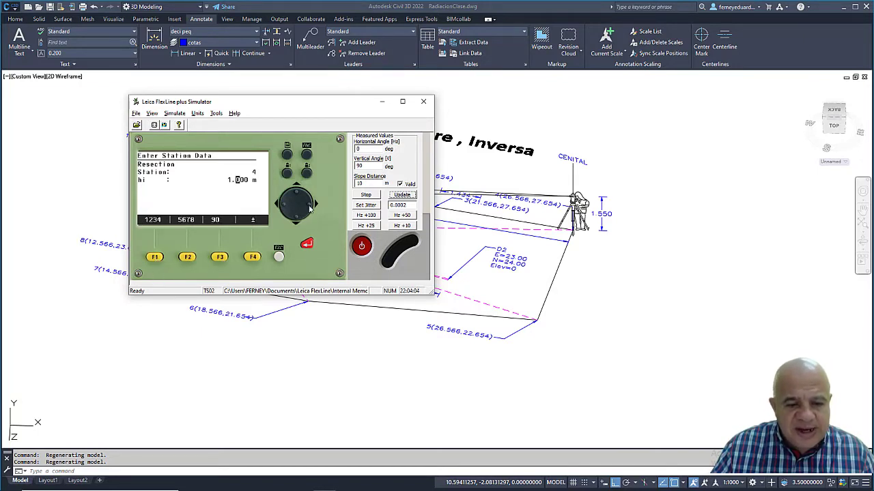
left_click(187, 258)
left_click(156, 258)
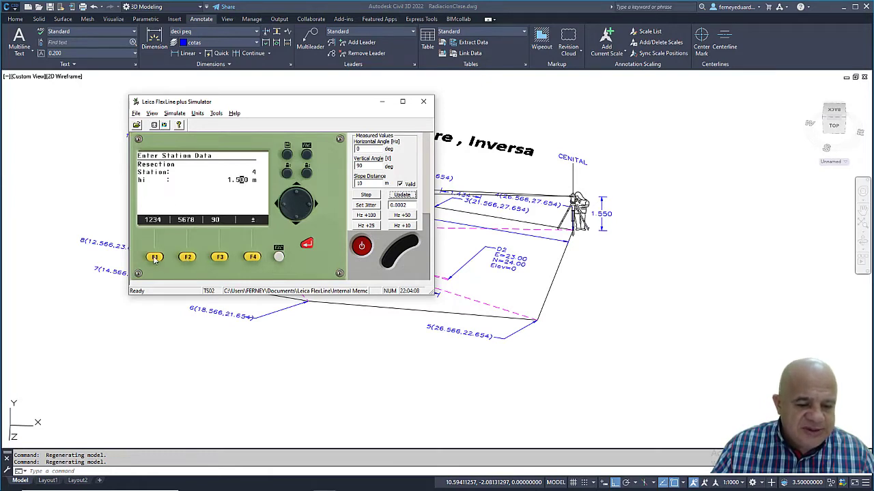
left_click(189, 258)
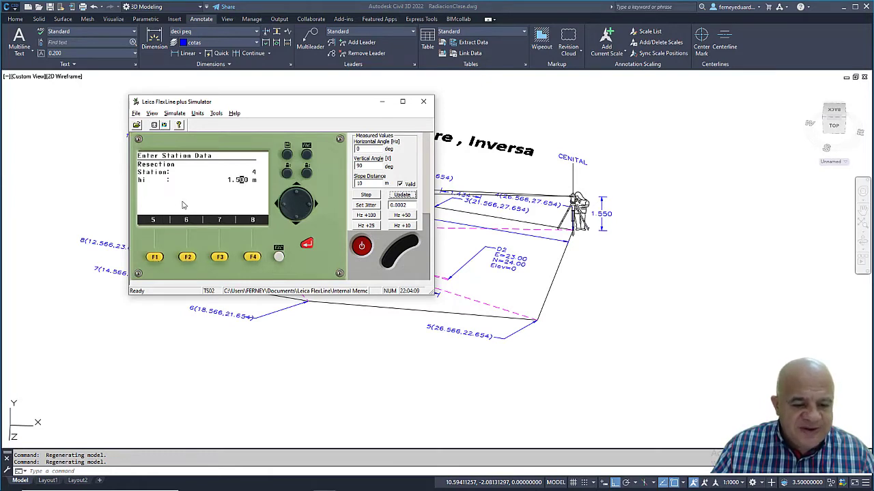
left_click(156, 258)
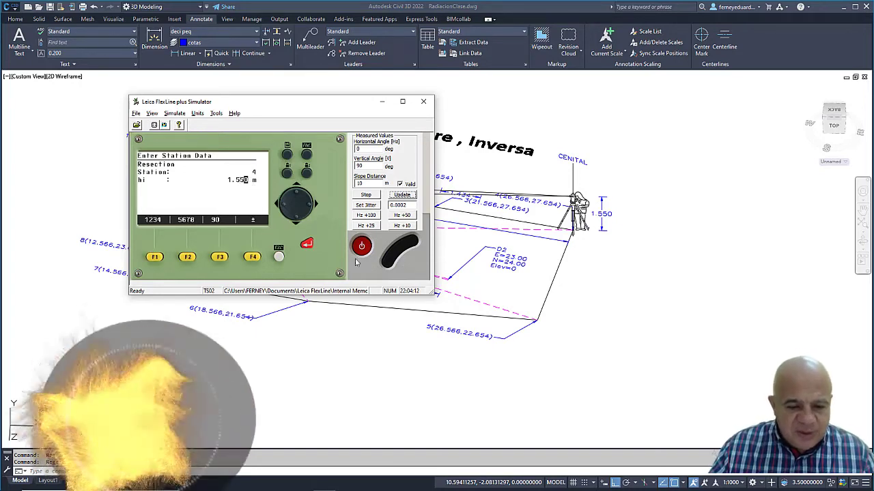
left_click(307, 245)
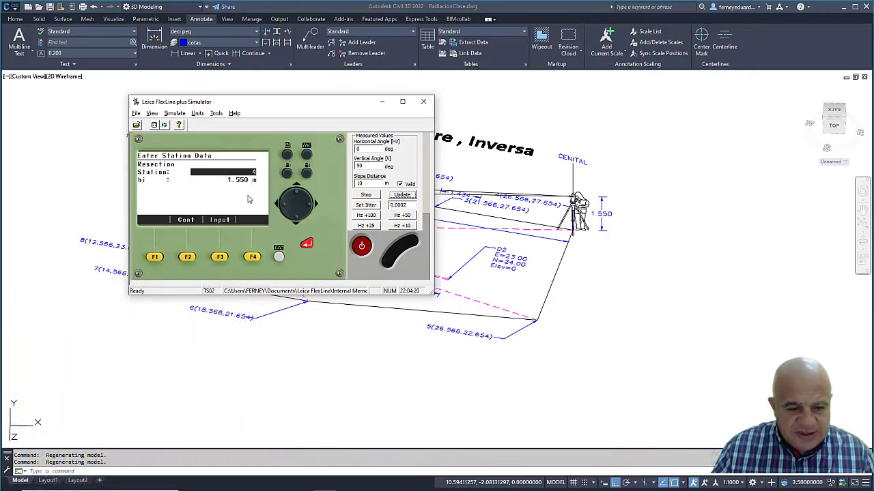
left_click(187, 257)
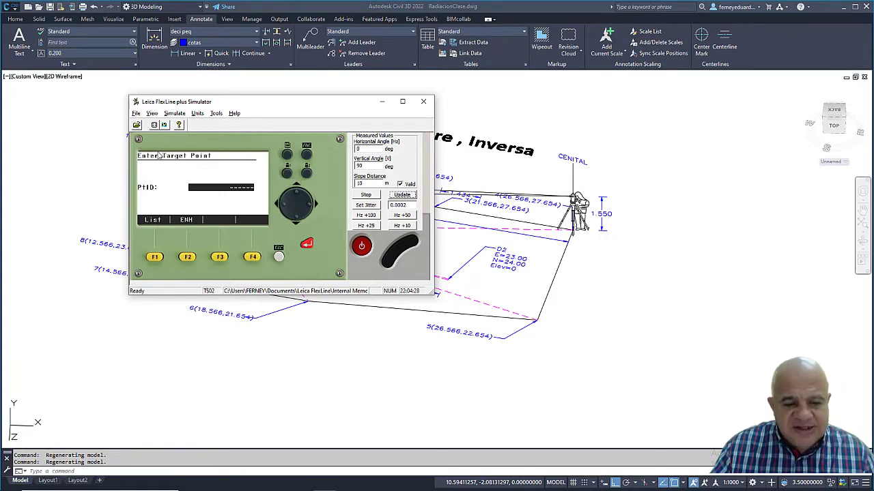
Bring the Civil 3D resection drawing forward and orbit it into a tilted 3D view
left_click(508, 170)
mouse_move(511, 164)
middle_mouse_down("shift")
mouse_move(400, 131)
mouse_move(382, 136)
middle_mouse_up("shift")
scroll(208, 215, "up", 4)
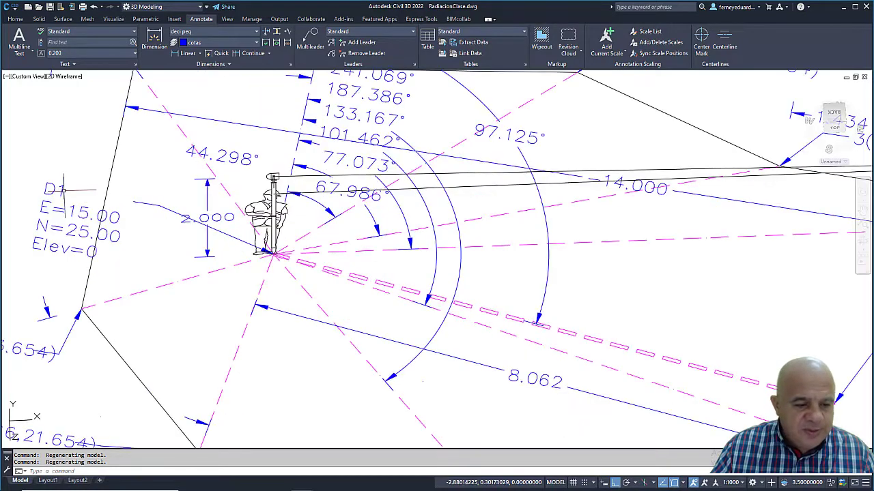
scroll(274, 204, "down", 4)
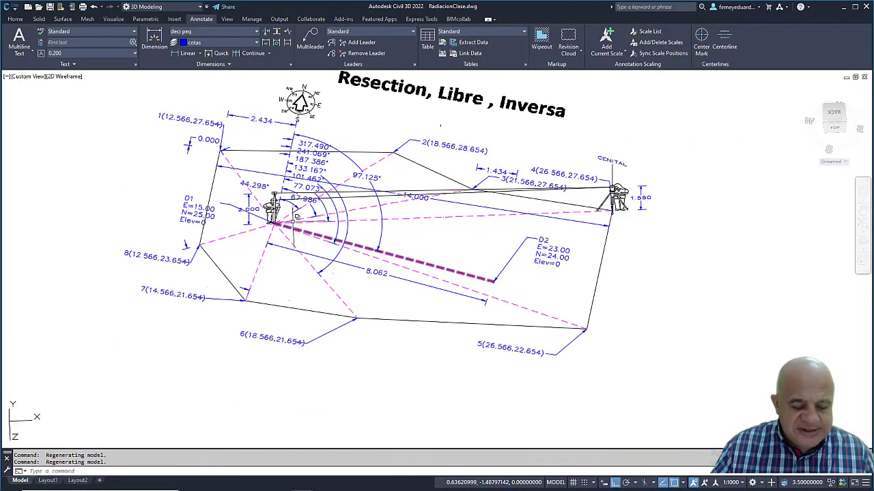
Select D1 from the simulator's point list as target and check the Hz and distance fields
key("alt+Tab")
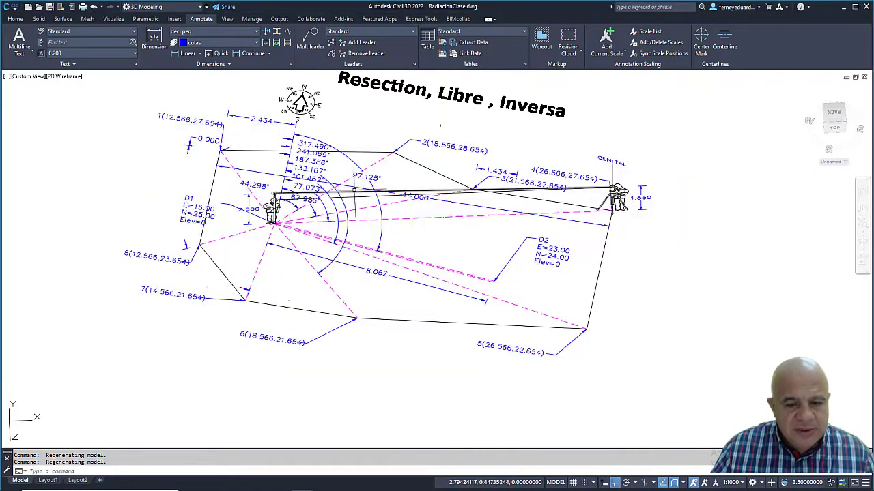
key("alt+Tab")
key("alt+Tab")
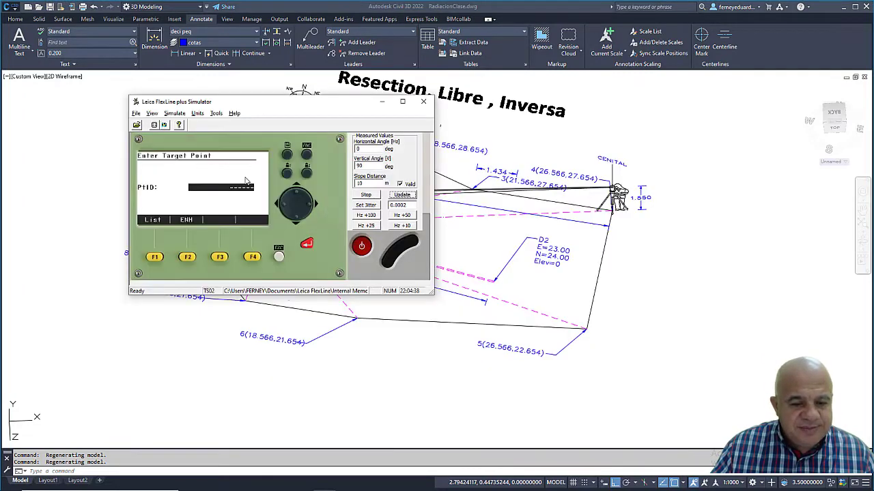
left_click(155, 257)
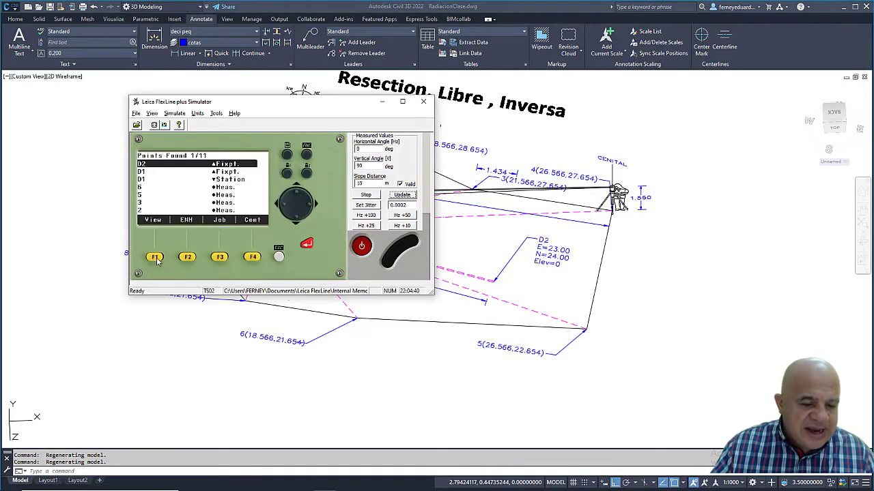
left_click(297, 223)
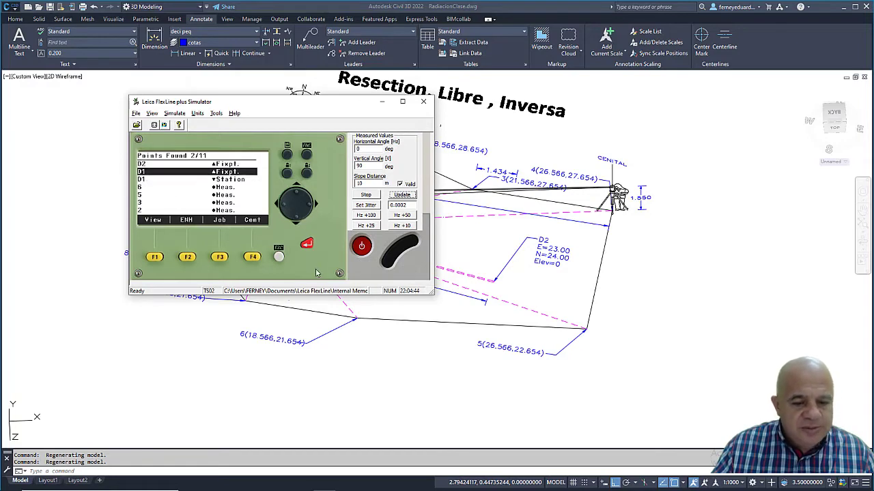
left_click(251, 257)
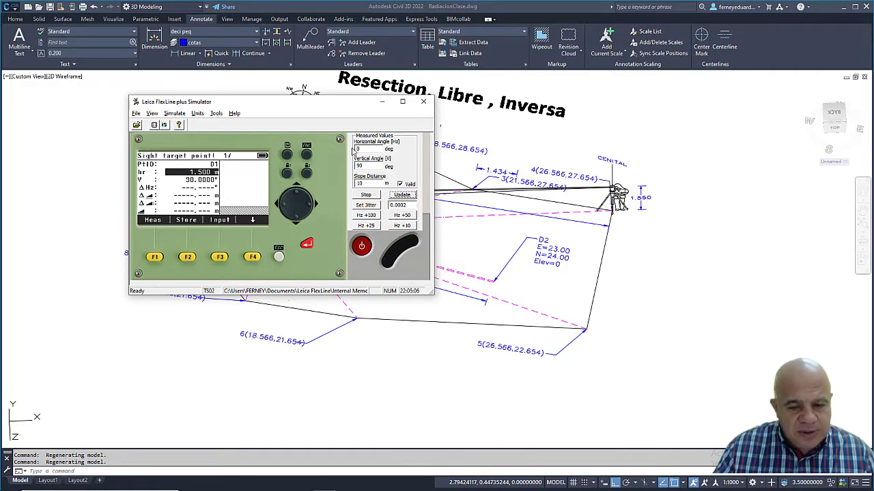
left_click(369, 153)
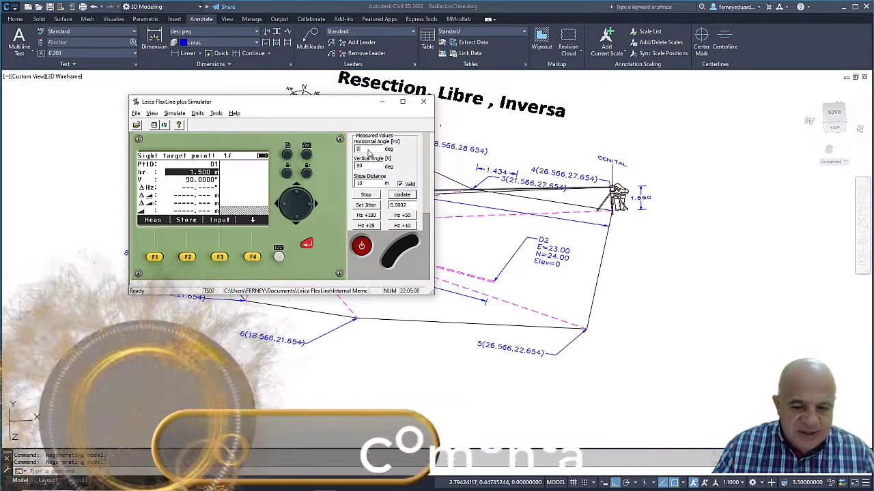
left_click(369, 183)
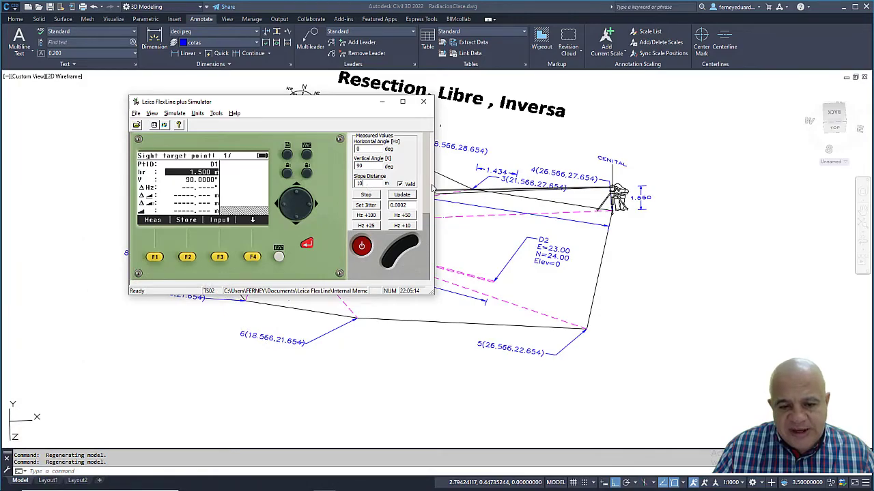
left_click(509, 167)
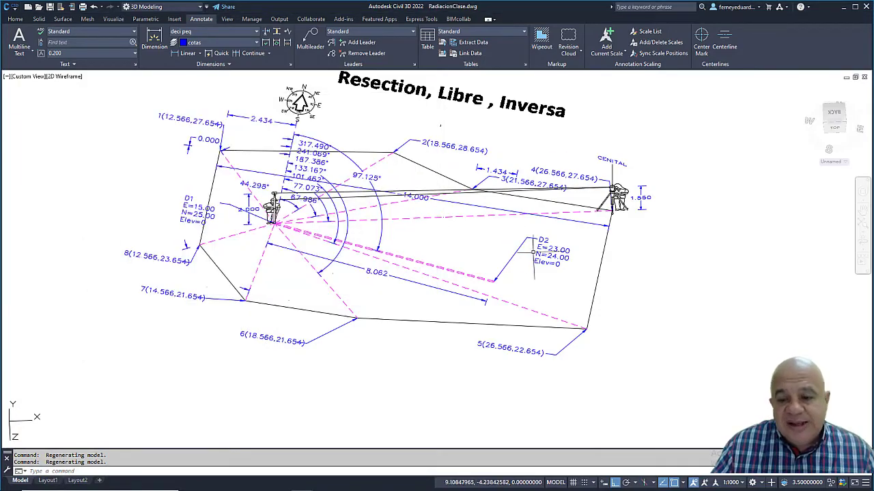
Orbit and zoom the Civil 3D drawing to tilt the view
middle_click_drag(410, 196, 409, 197, "shift")
mouse_move(543, 301)
middle_mouse_down("shift")
mouse_move(530, 269)
mouse_move(539, 257)
mouse_move(506, 279)
mouse_move(501, 225)
middle_mouse_up("shift")
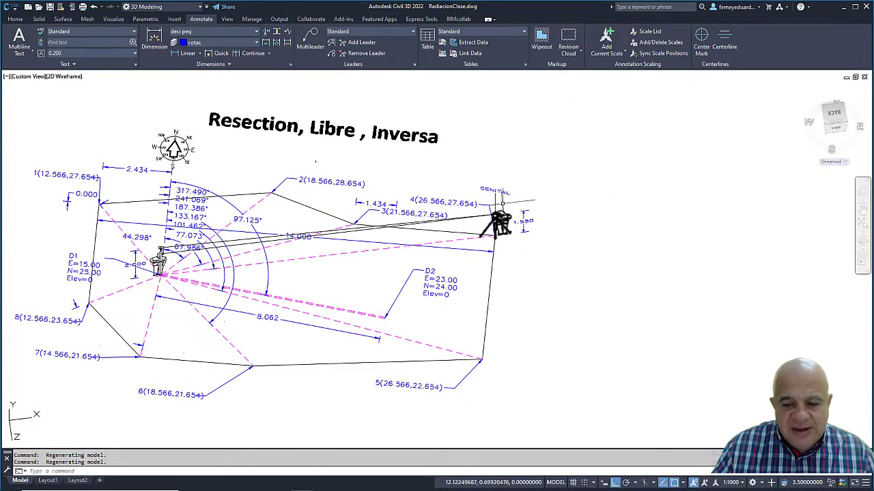
scroll(524, 205, "up", 2)
scroll(451, 239, "down", 2)
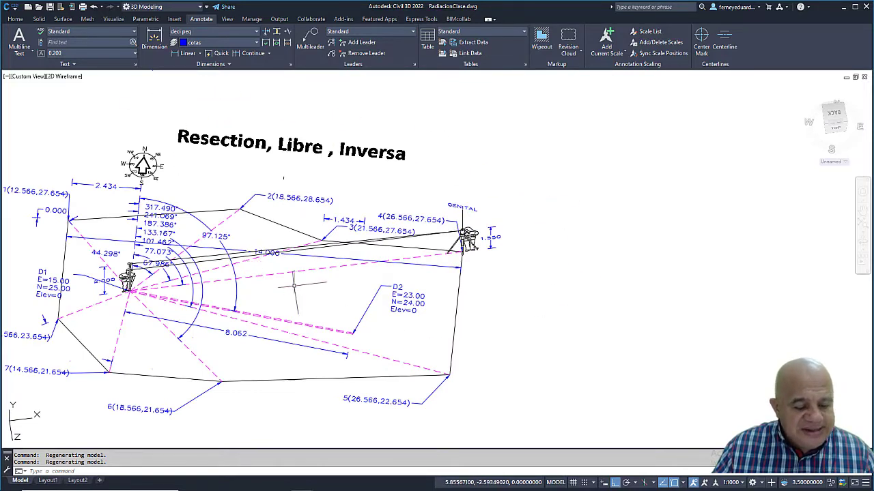
Reset the coordinate system to World with the UCS command
key("Escape")
type("ucs")
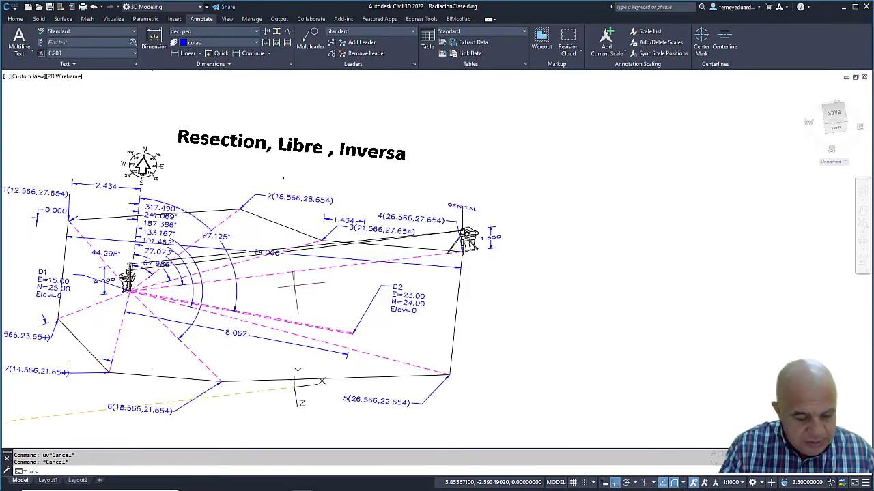
key("Return")
key("Return")
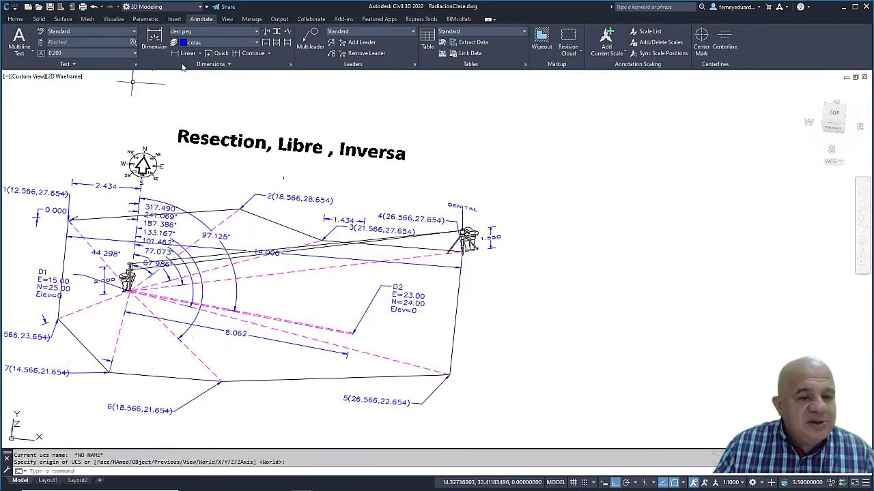
left_click(202, 56)
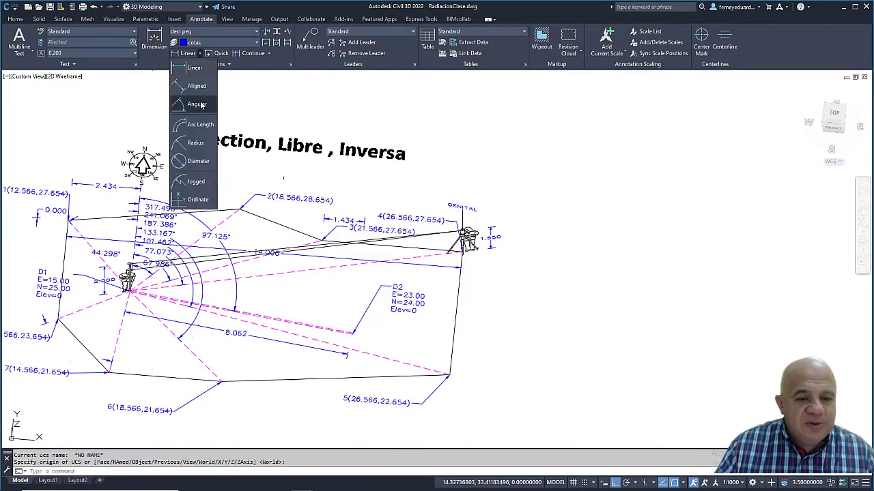
Add a 257.073° angular dimension at the CENITAL station, vertex at the instrument, arc around the tripod
left_click(205, 107)
key("Return")
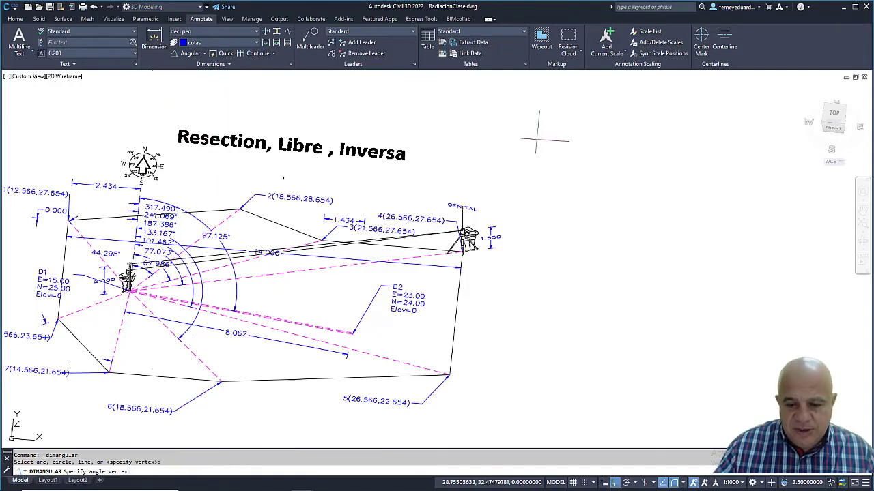
scroll(466, 252, "up", 8)
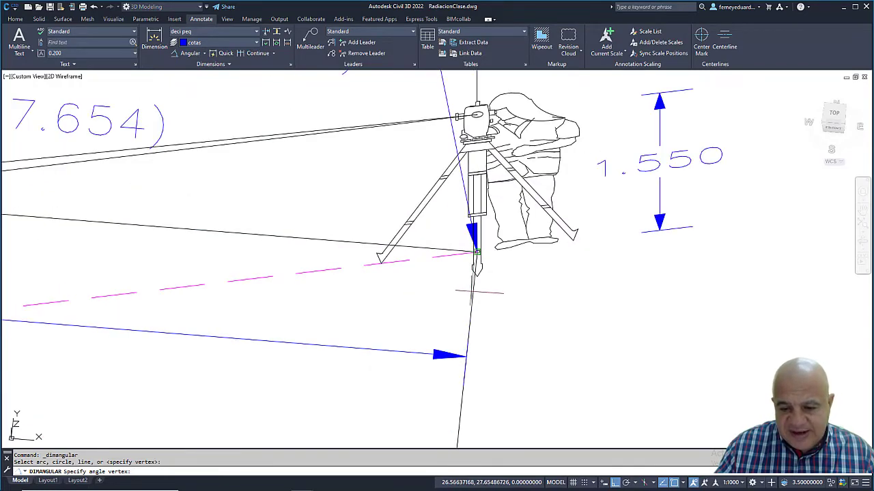
left_click(471, 277)
scroll(471, 276, "down", 8)
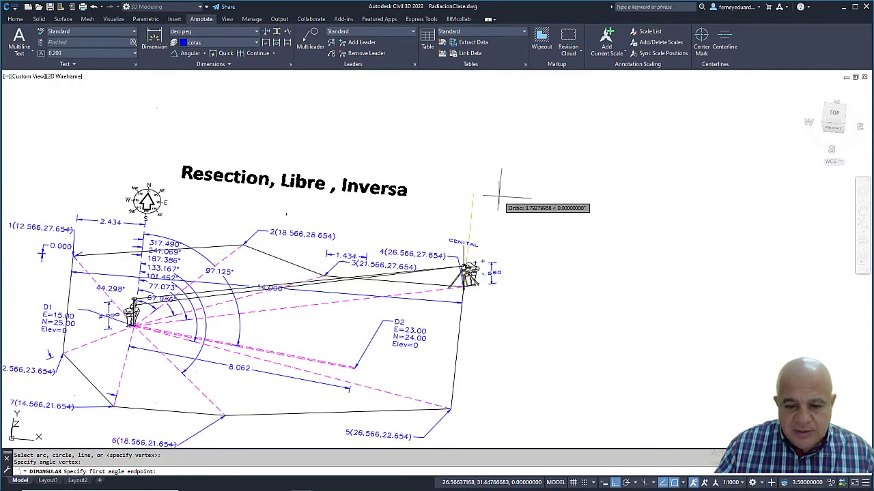
left_click(503, 192)
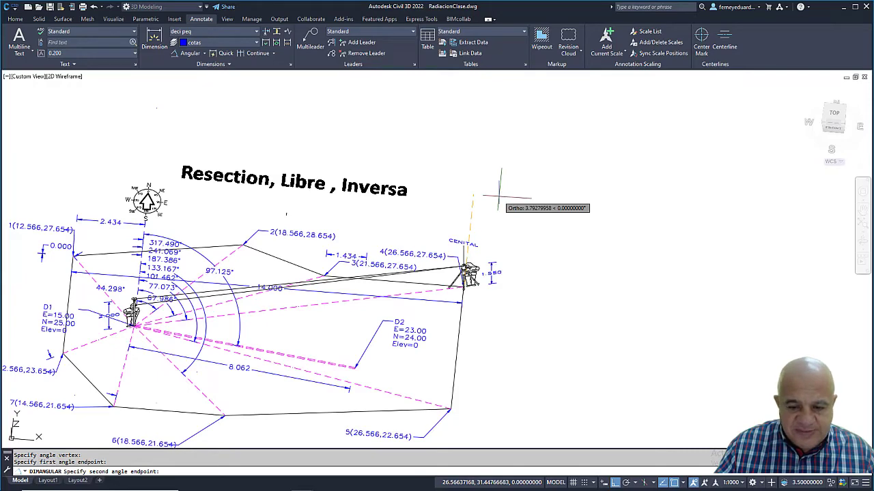
left_click(299, 305)
scroll(437, 320, "up", 4)
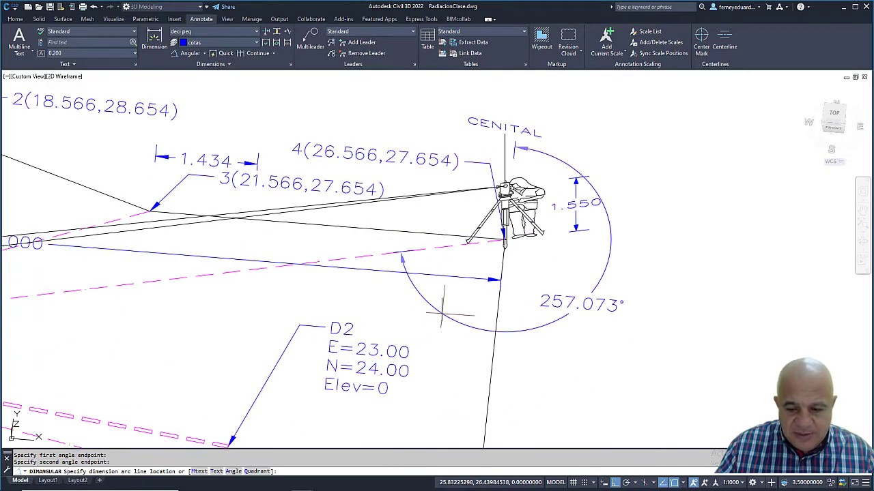
left_click(471, 292)
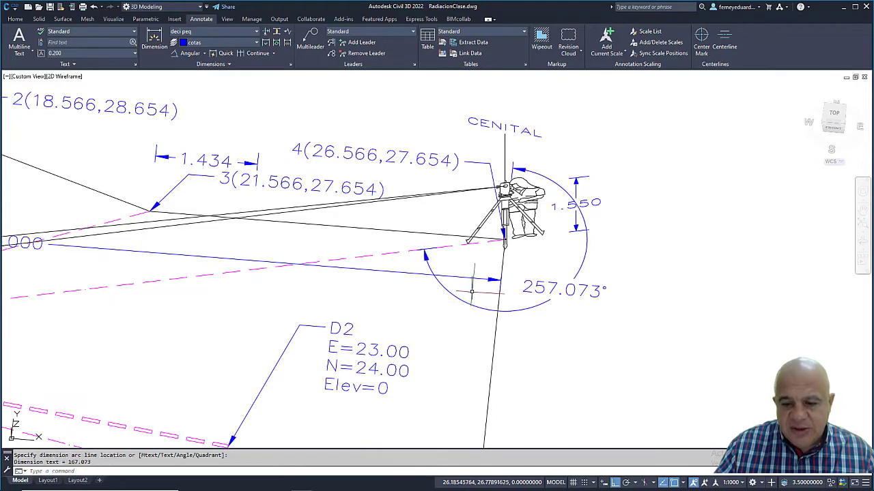
scroll(505, 290, "down", 2)
Zoom around the CENITAL station and tilt the view toward plan
scroll(521, 290, "up", 2)
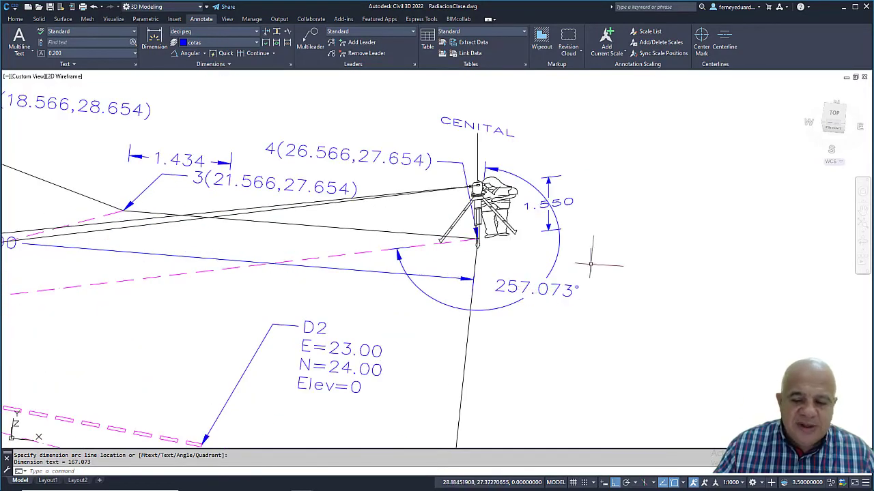
scroll(539, 273, "down", 2)
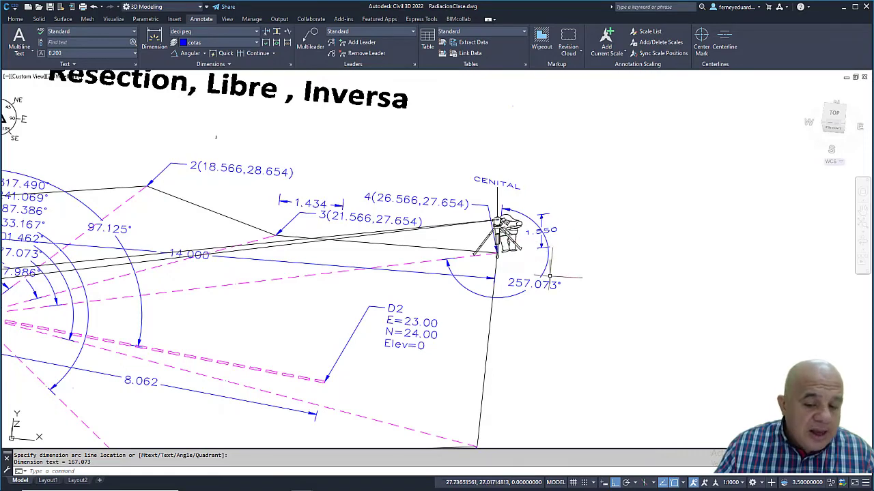
scroll(516, 246, "down", 2)
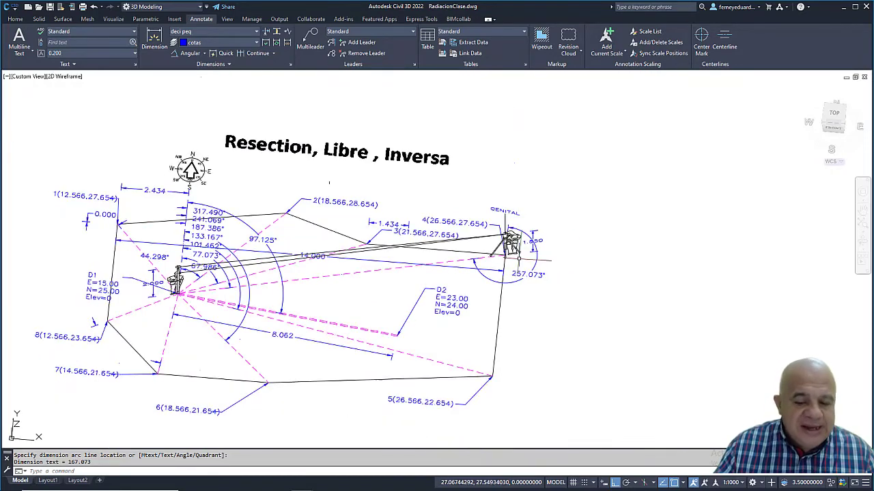
scroll(522, 267, "up", 3)
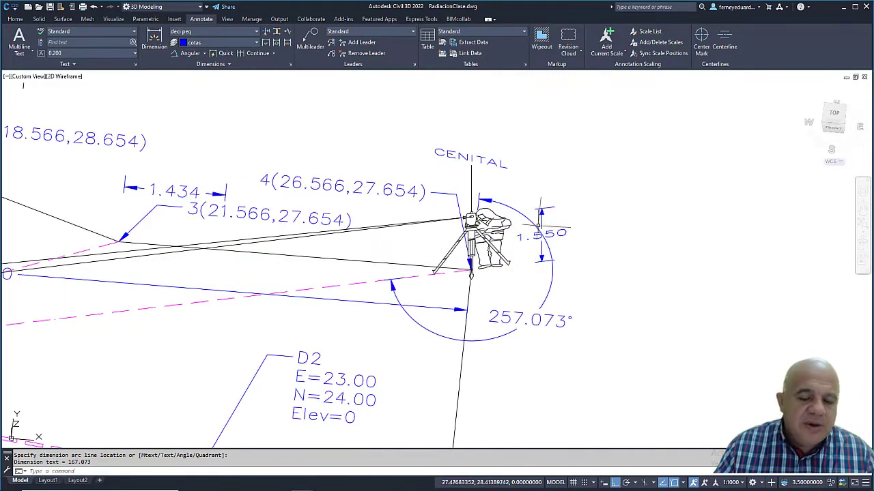
scroll(539, 225, "down", 3)
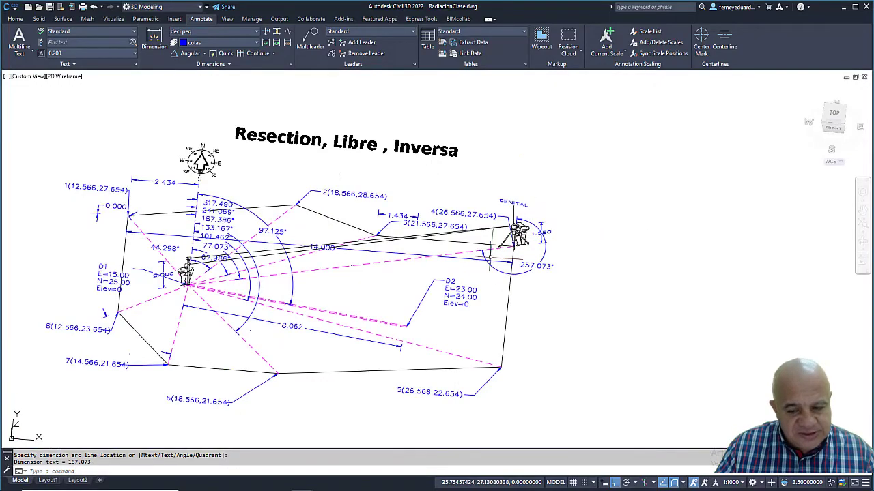
left_click(532, 278)
middle_click_drag(532, 279, 539, 355, "shift")
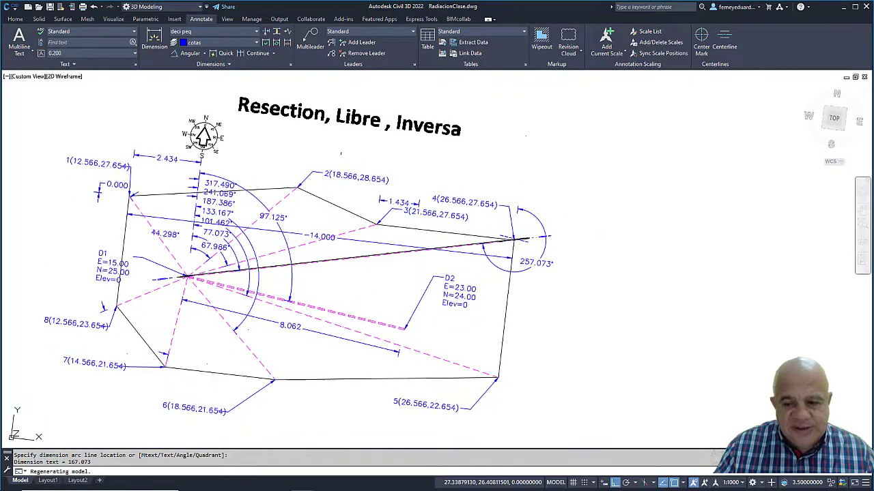
Switch to Top view, then orbit into a tilted 3D view showing both surveyor figures upright
left_click(838, 120)
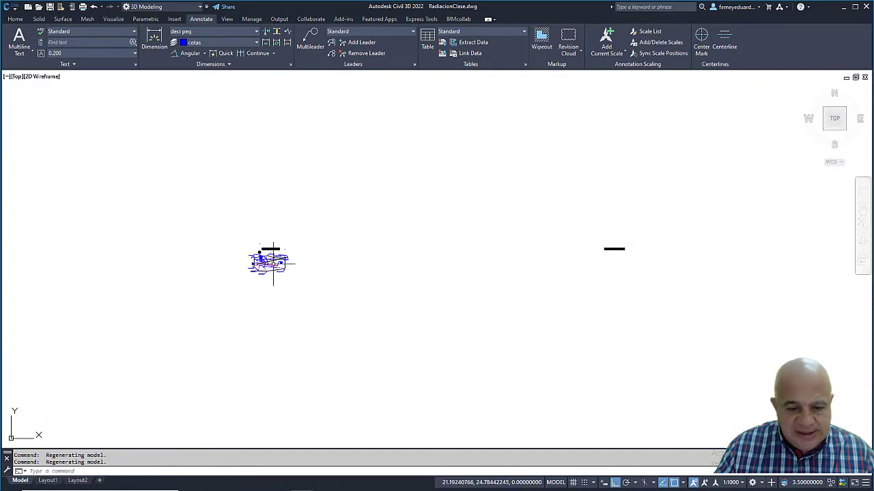
scroll(459, 170, "up", 6)
scroll(497, 227, "down", 5)
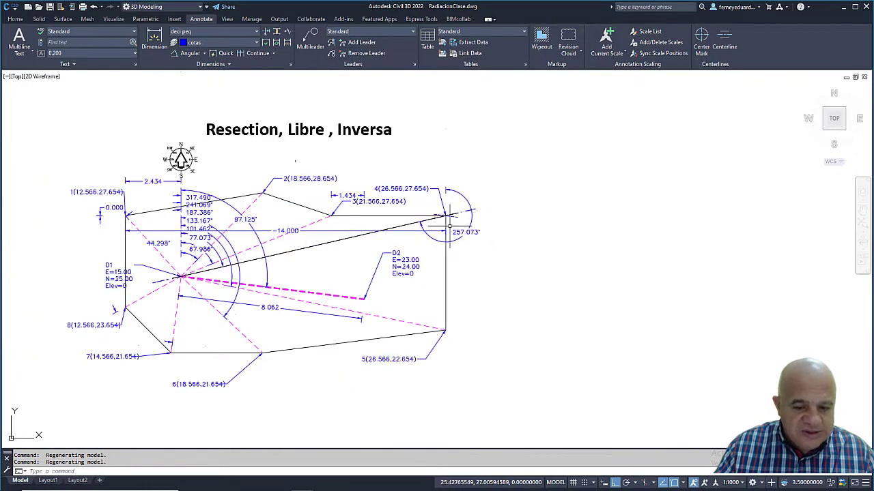
mouse_move(532, 171)
middle_mouse_down("shift")
mouse_move(485, 134)
mouse_move(478, 151)
middle_mouse_up("shift")
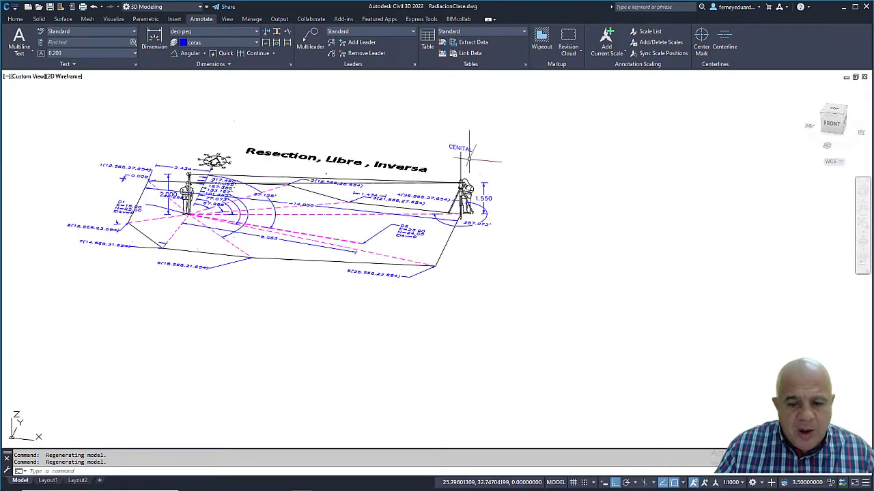
middle_click_drag(509, 224, 519, 228, "shift")
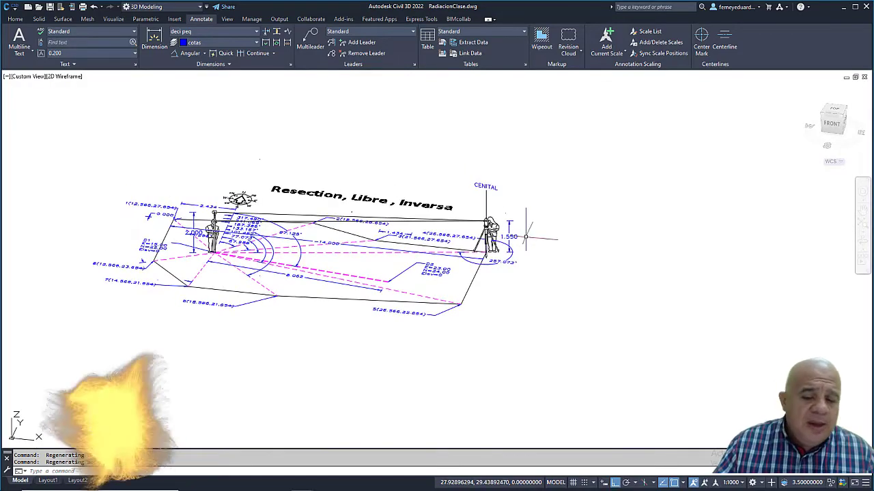
middle_click_drag(400, 242, 421, 262)
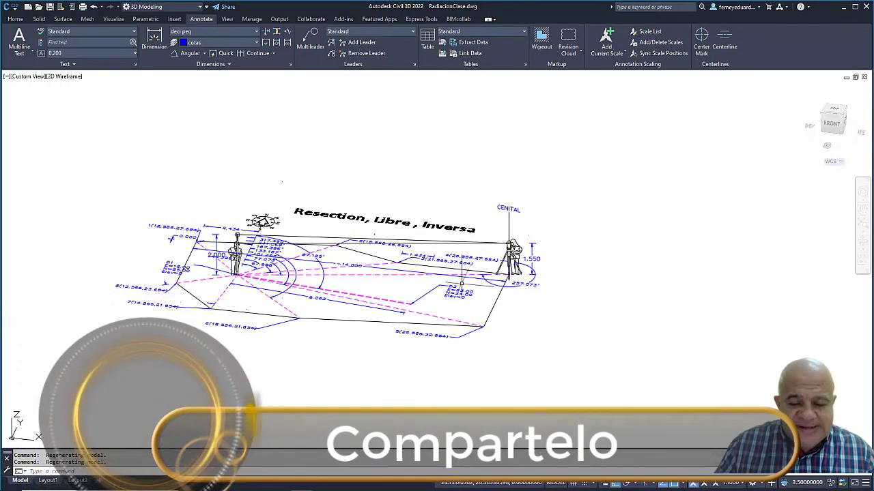
scroll(512, 249, "up", 6)
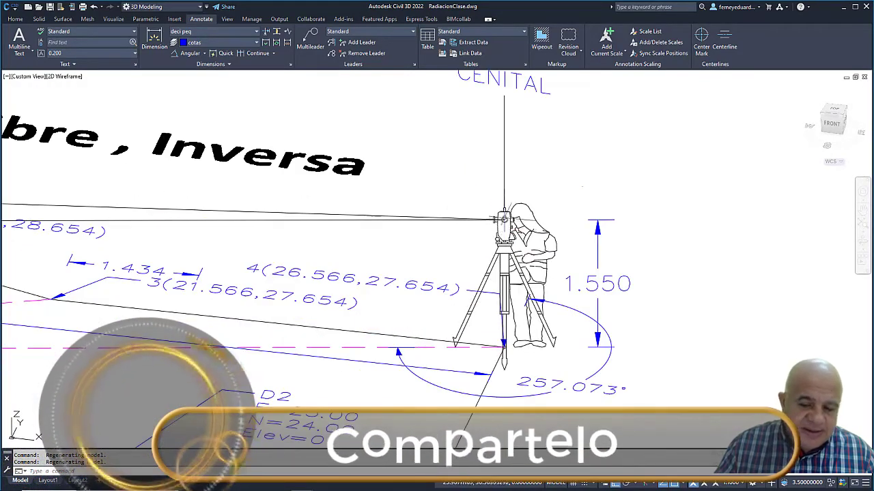
scroll(503, 234, "down", 8)
scroll(408, 239, "up", 4)
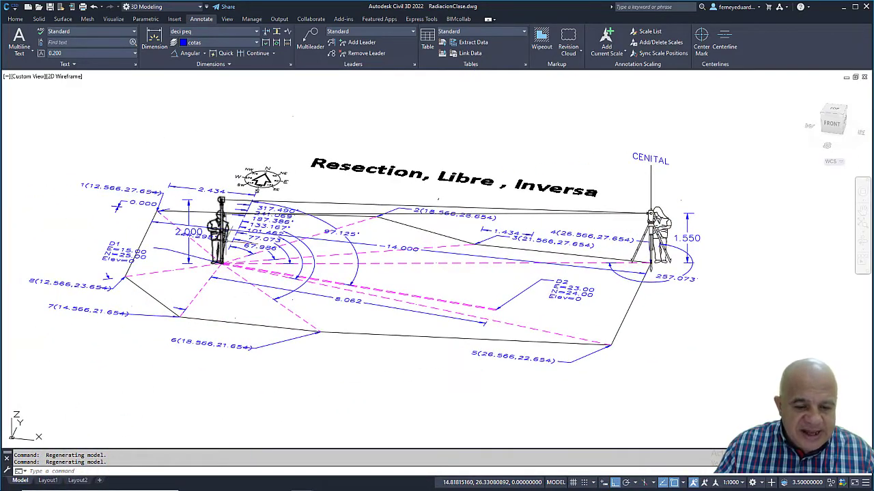
mouse_move(468, 273)
middle_mouse_down("shift")
mouse_move(456, 259)
mouse_move(467, 269)
middle_mouse_up("shift")
Define a new UCS with origin at the D1 pole's prism, picking X-axis and XY-plane points
key("Escape")
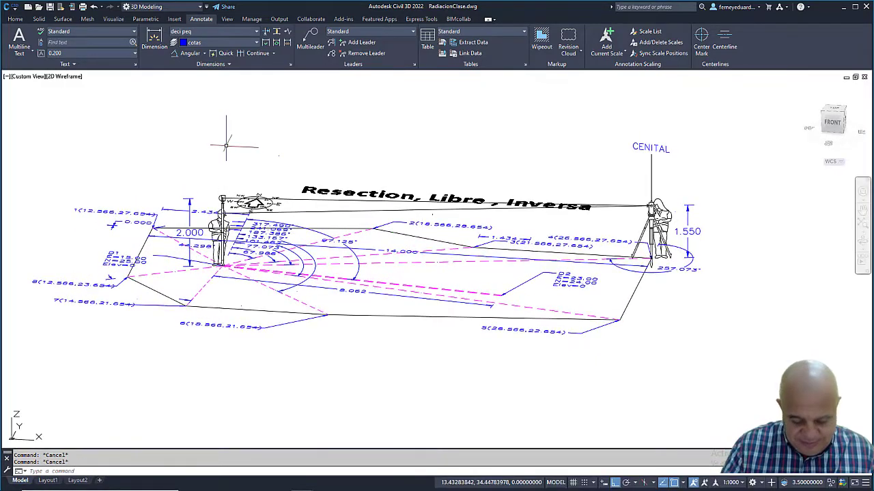
type("ucs")
key("Return")
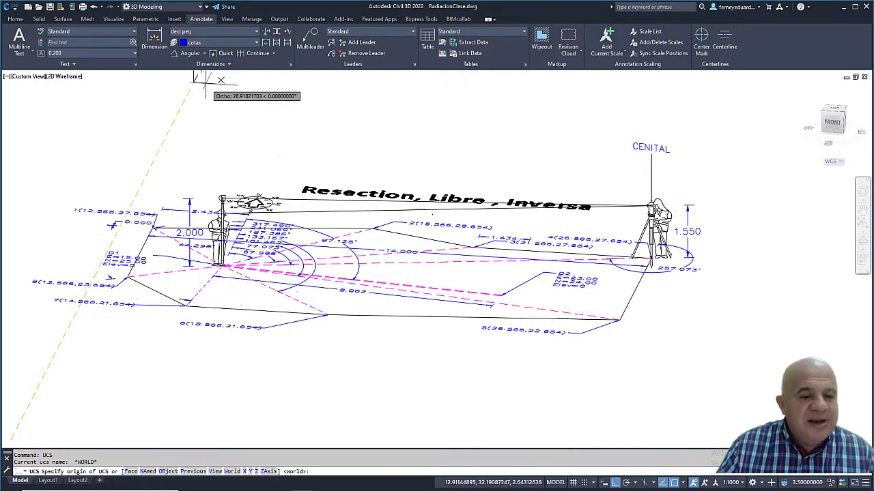
scroll(204, 191, "up", 7)
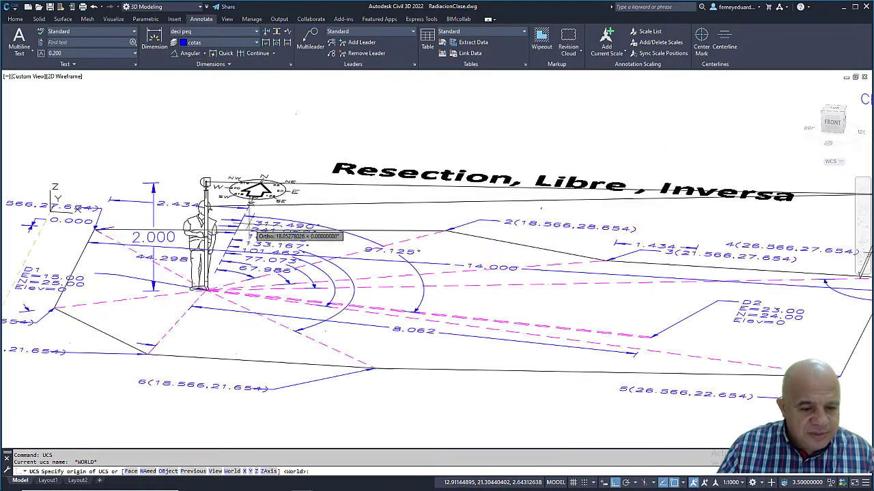
scroll(198, 181, "up", 3)
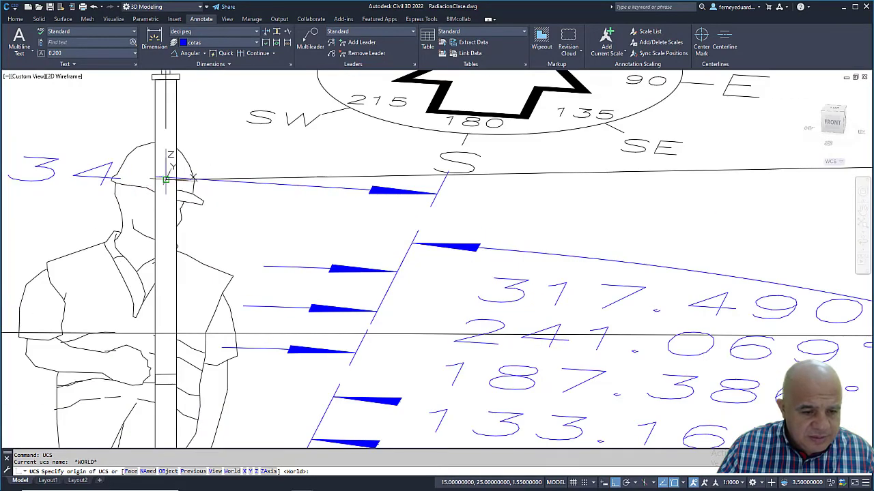
left_click(172, 183)
scroll(180, 192, "down", 7)
left_click(470, 185)
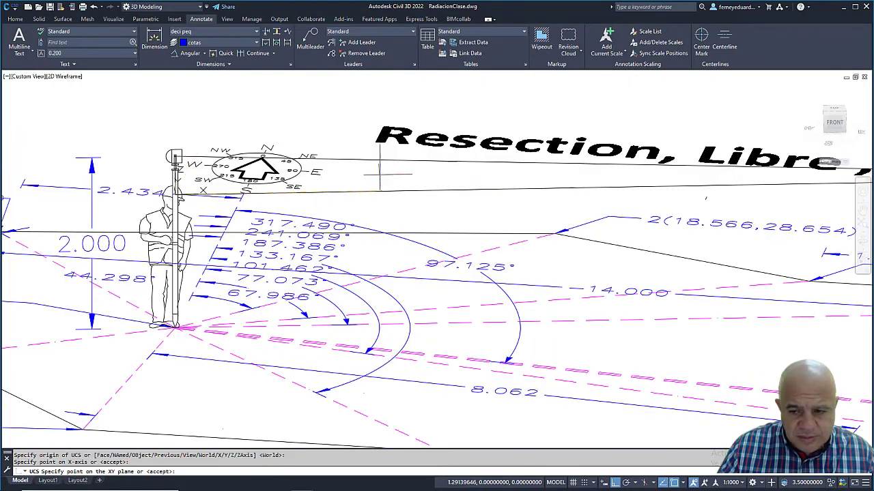
scroll(181, 157, "up", 7)
left_click(222, 164)
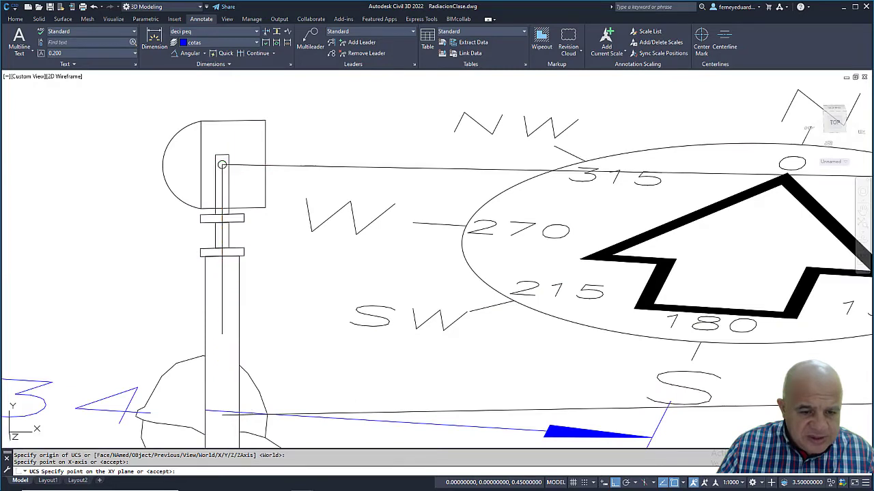
scroll(222, 165, "down", 2)
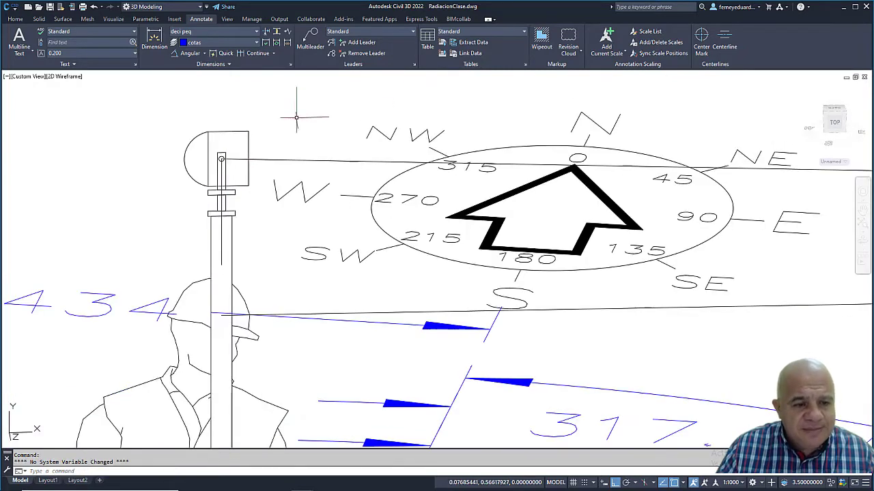
left_click(204, 54)
Dimension the sight line from the D1 pole to the CENITAL station as 11.867
left_click(192, 68)
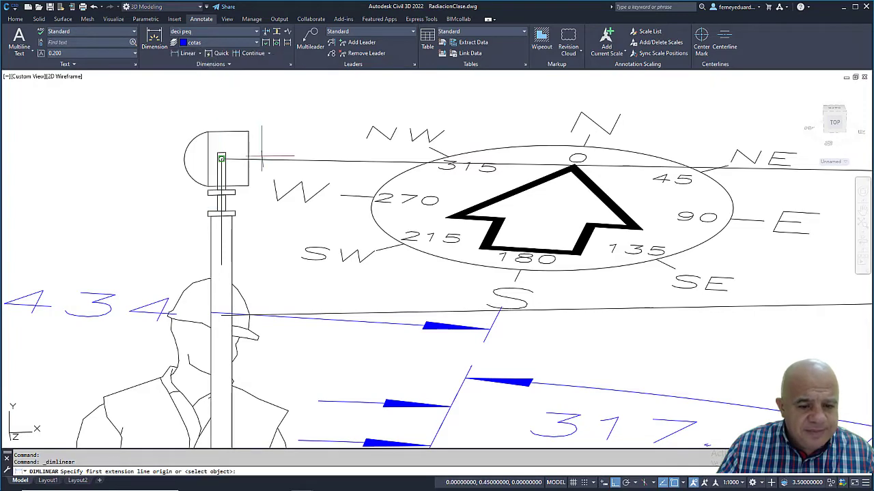
left_click(221, 315)
scroll(217, 249, "down", 3)
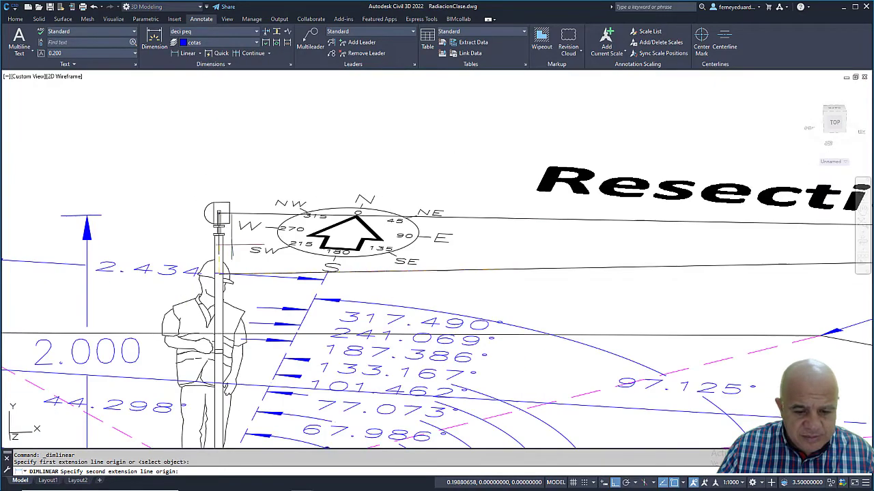
scroll(673, 244, "down", 4)
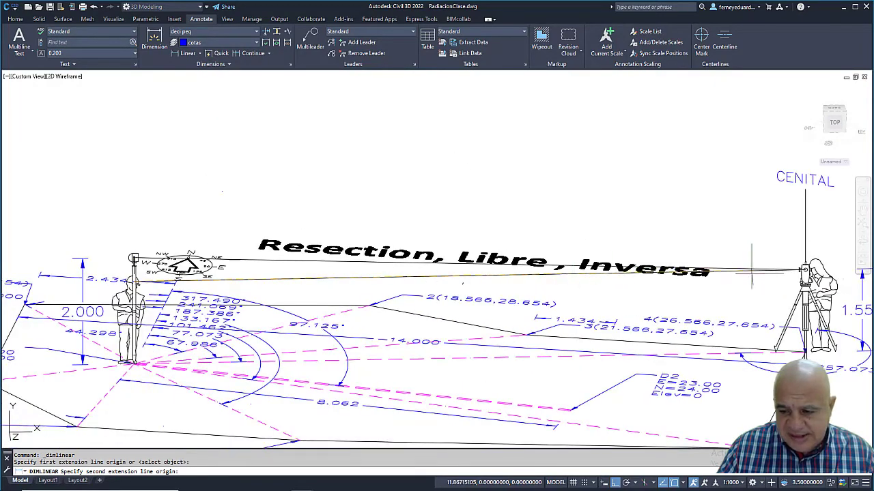
left_click(804, 270)
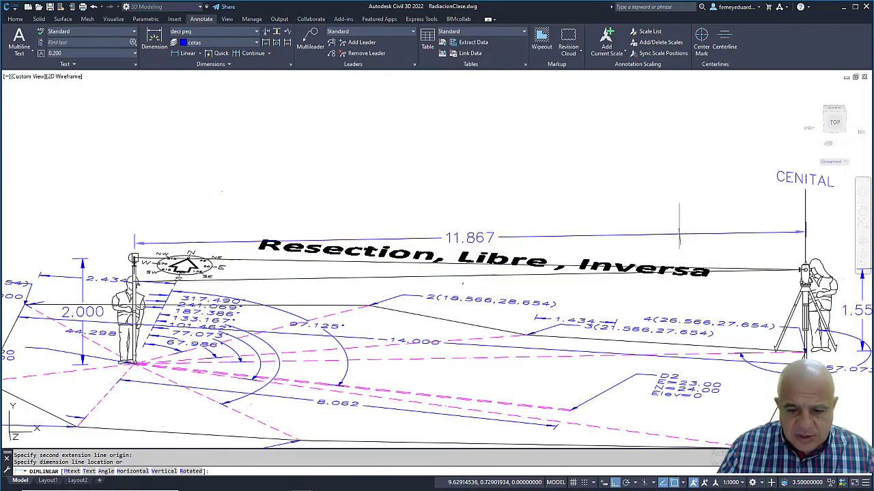
left_click(260, 205)
key("Escape")
Reposition the 11.867 dimension just below the sight line, then orbit to an oblique 3D view
scroll(396, 184, "down", 3)
mouse_move(396, 185)
middle_mouse_down("shift")
mouse_move(411, 199)
mouse_move(449, 201)
mouse_move(439, 207)
mouse_move(449, 193)
mouse_move(451, 217)
mouse_move(446, 208)
middle_mouse_up("shift")
scroll(447, 207, "up", 4)
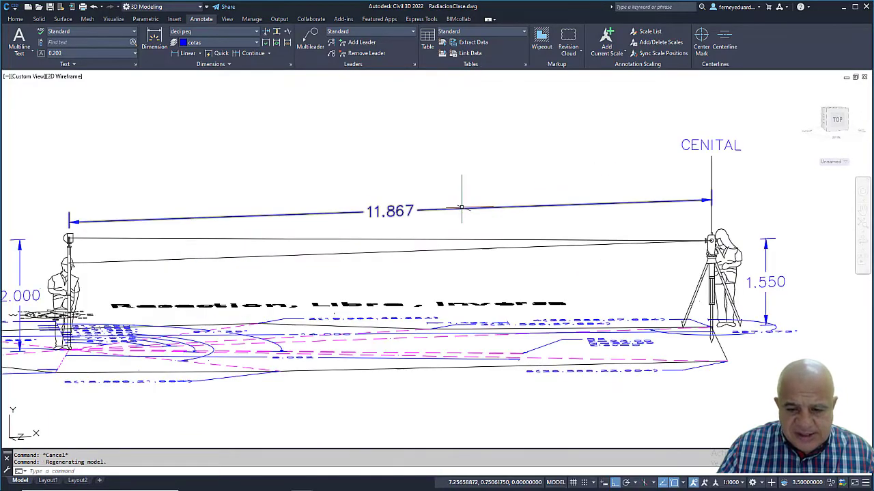
left_click(445, 205)
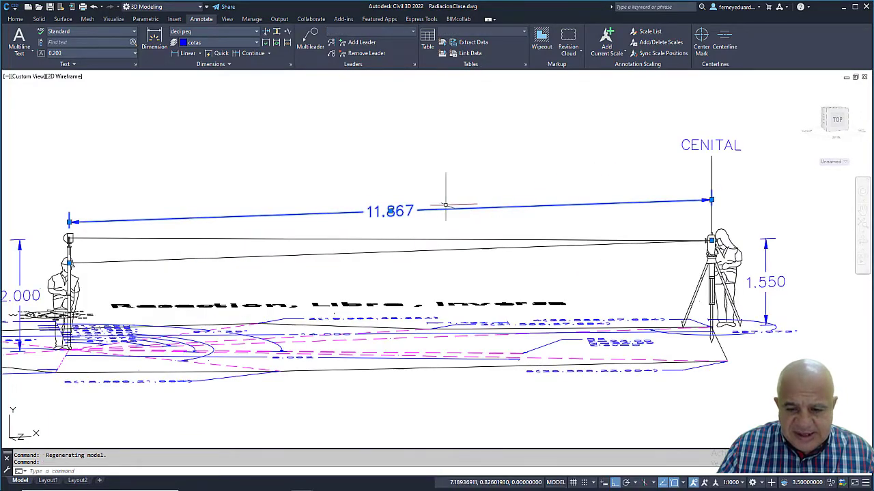
left_click(712, 201)
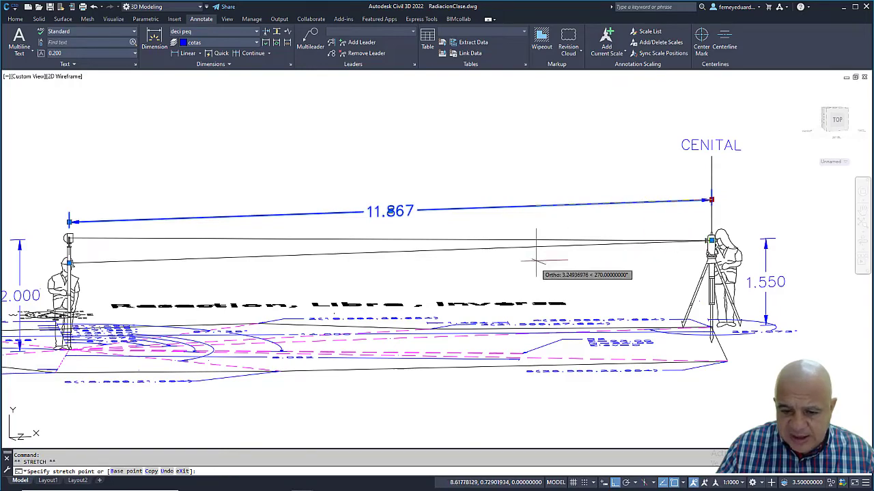
left_click(710, 254)
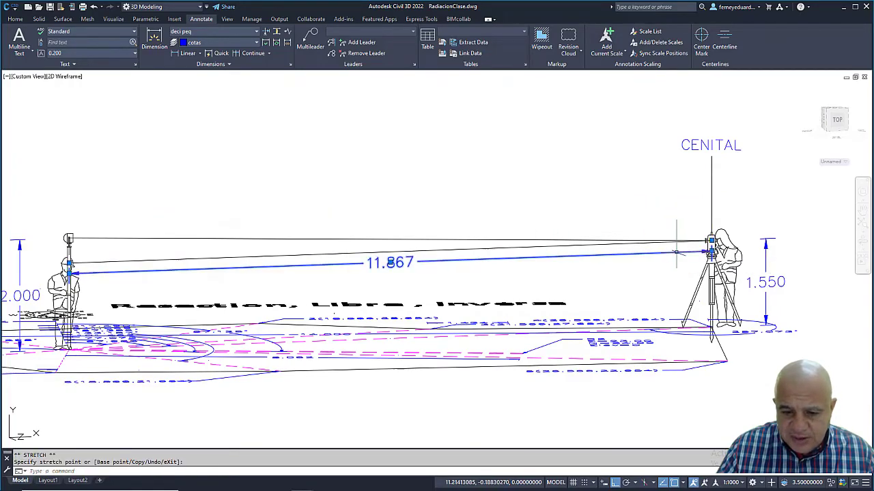
key("Escape")
mouse_move(374, 224)
middle_mouse_down("shift")
mouse_move(474, 218)
mouse_move(447, 226)
middle_mouse_up("shift")
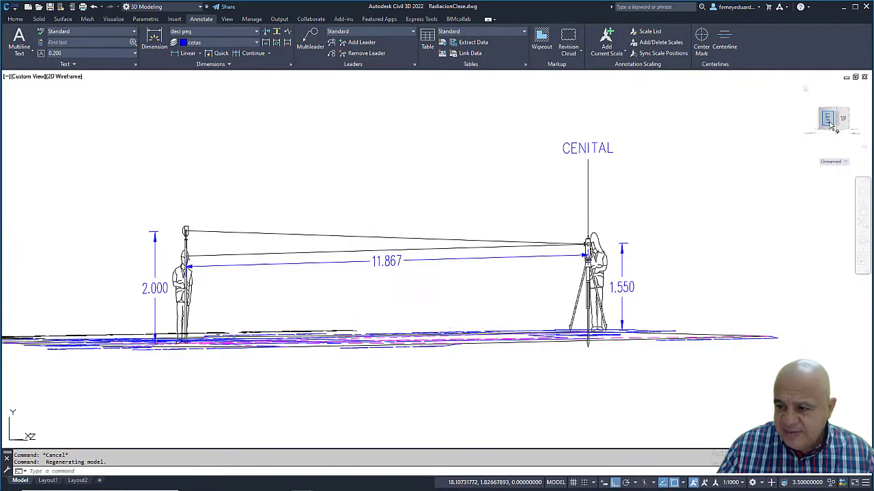
mouse_move(610, 190)
middle_mouse_down("shift")
mouse_move(494, 261)
mouse_move(433, 261)
mouse_move(488, 314)
mouse_move(484, 279)
mouse_move(552, 241)
mouse_move(490, 255)
mouse_move(502, 264)
mouse_move(462, 268)
middle_mouse_up("shift")
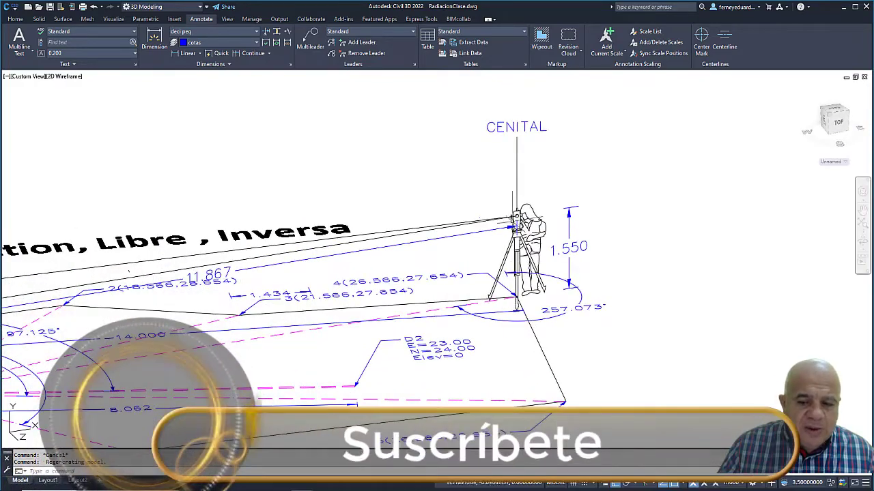
Add a 90.000° angular dimension between the CENITAL vertical line and the sight line
left_click(200, 53)
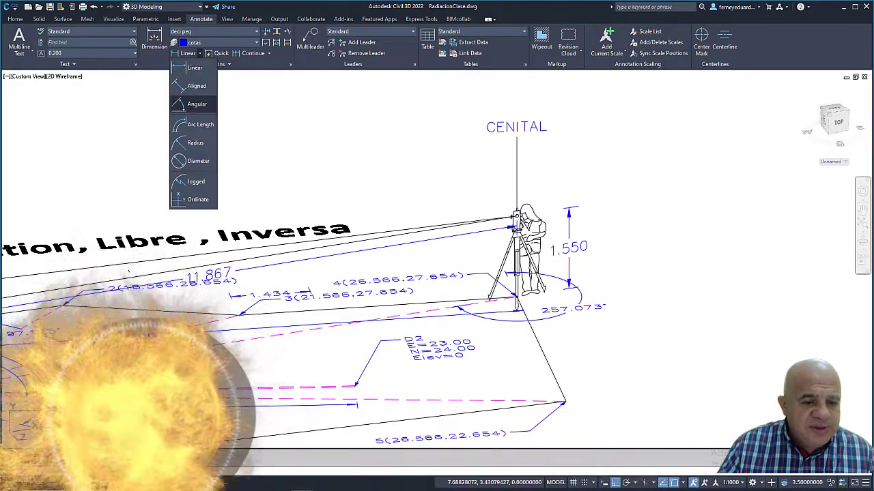
left_click(196, 104)
left_click(515, 158)
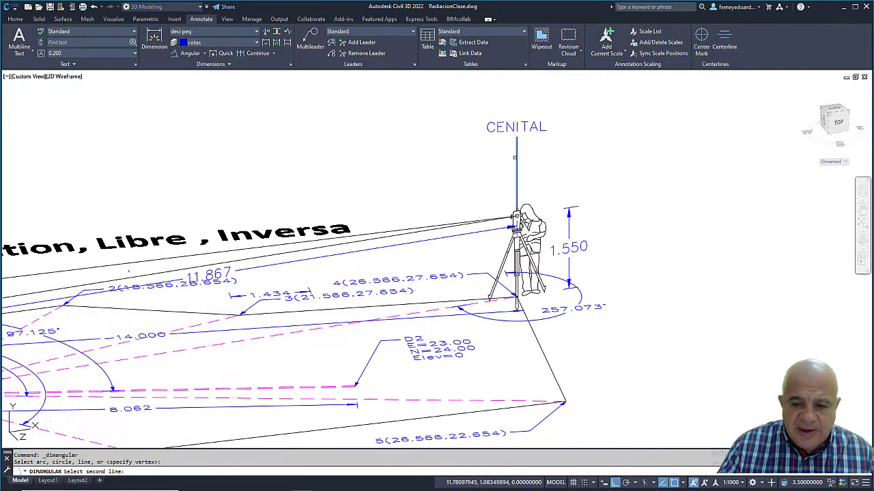
scroll(487, 235, "up", 3)
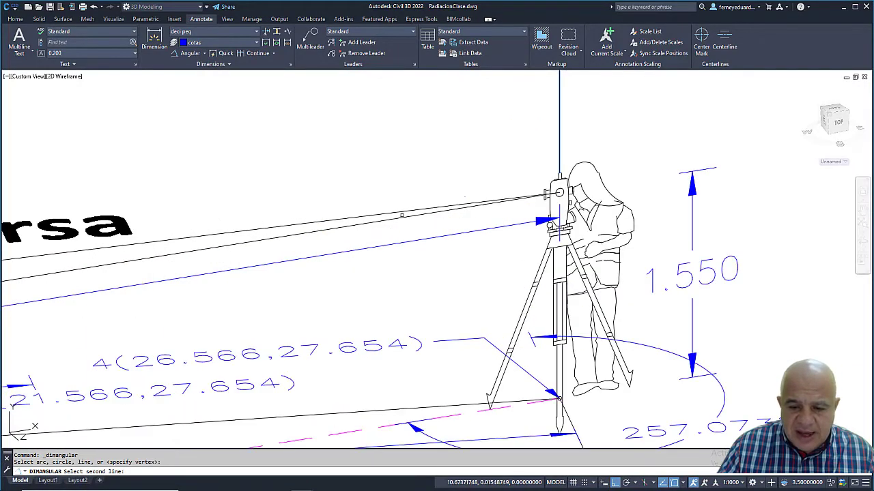
left_click(402, 214)
scroll(404, 214, "down", 4)
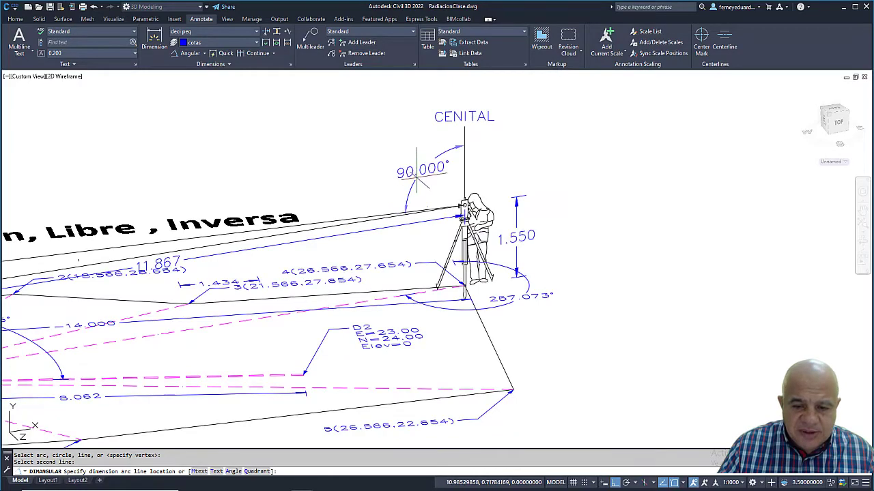
left_click(424, 172)
middle_click_drag(444, 167, 461, 192, "shift")
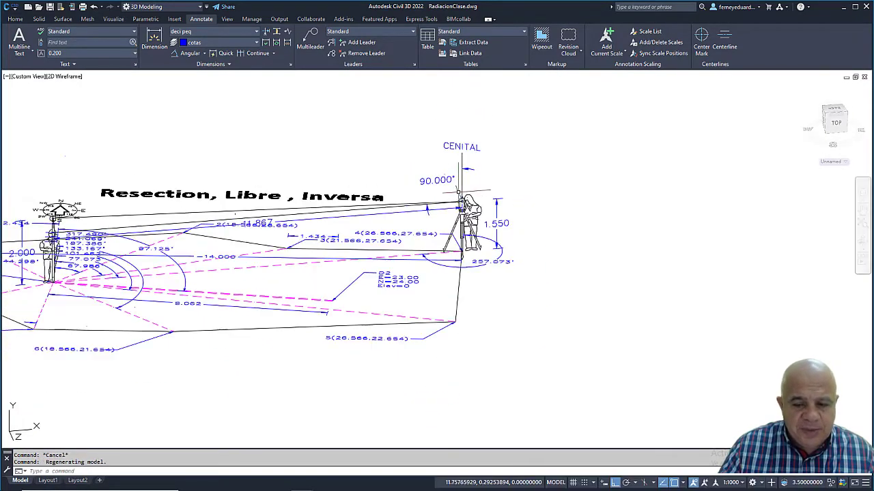
In the Leica simulator, enter 257.073 as the Horizontal Angle, then bring the drawing back
key("alt+Tab")
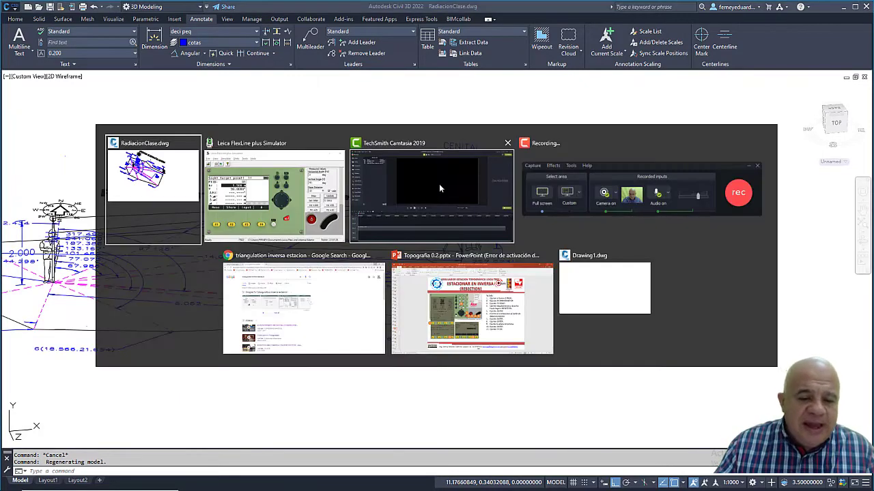
key("alt+Tab")
key("alt+Tab")
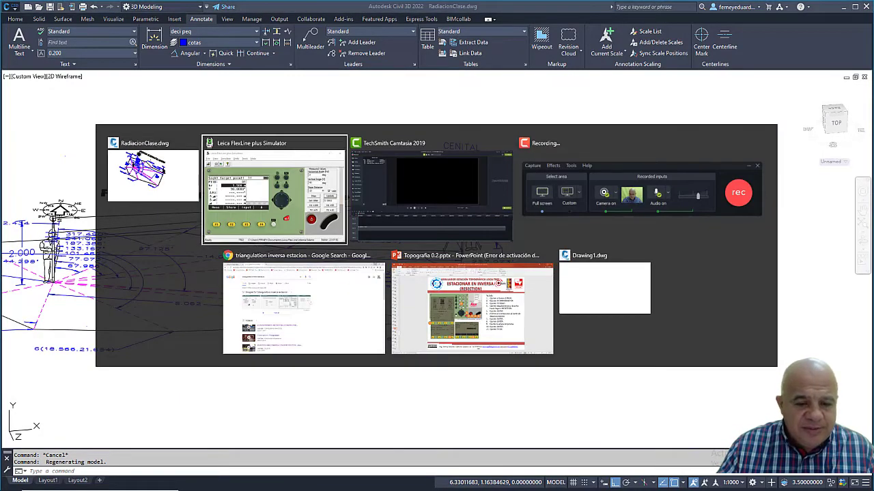
left_click_drag(365, 109, 707, 125)
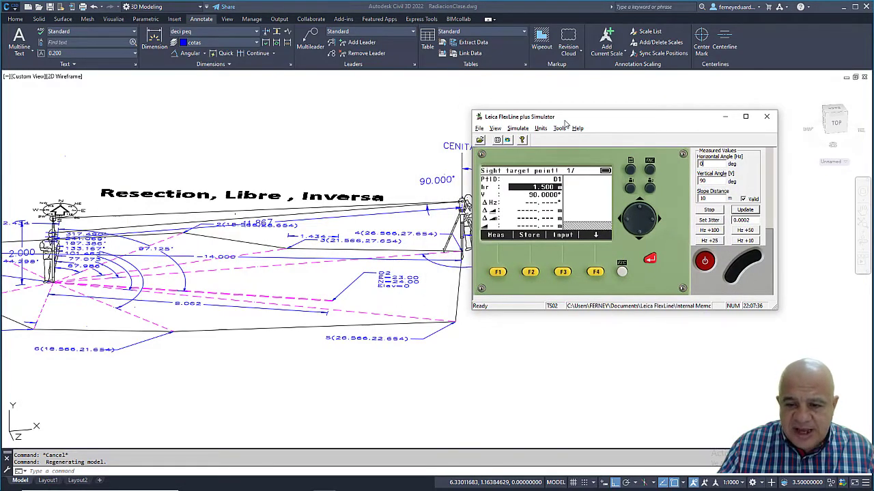
left_click_drag(564, 123, 638, 137)
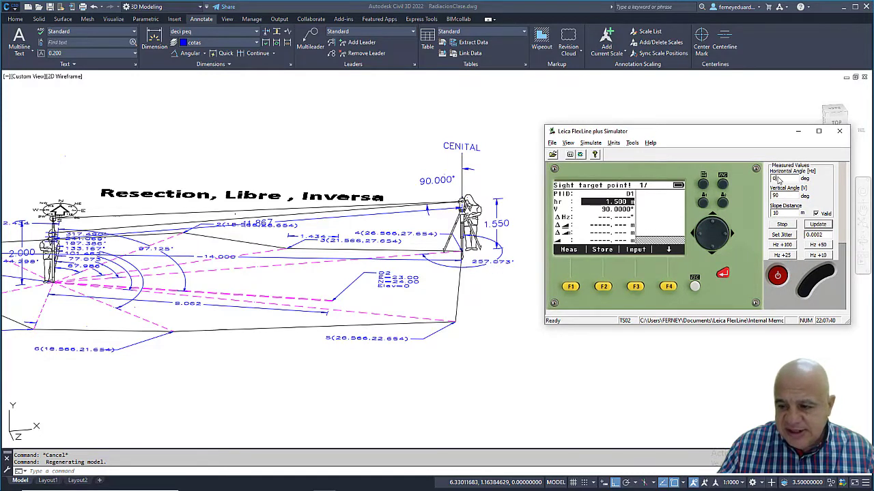
type("257")
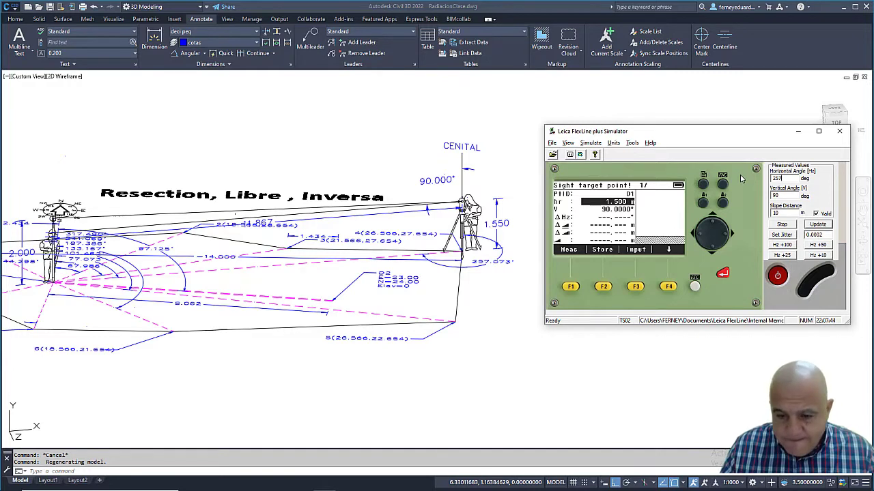
type(".")
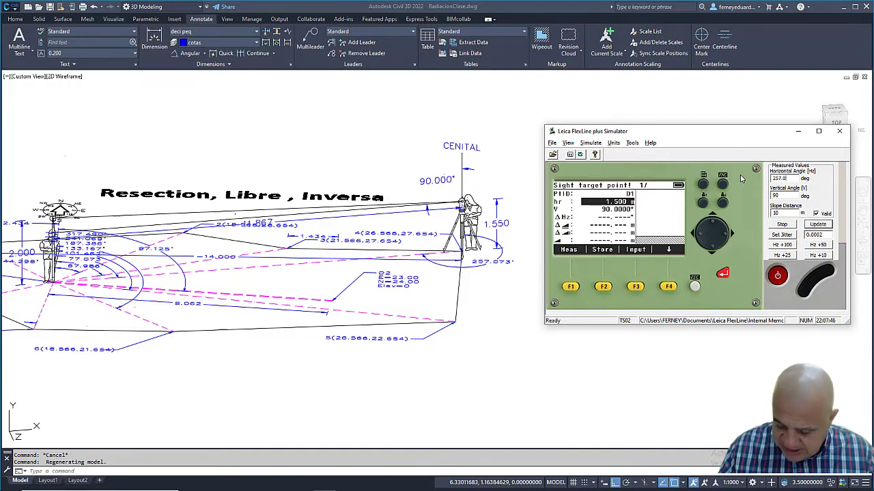
type("073")
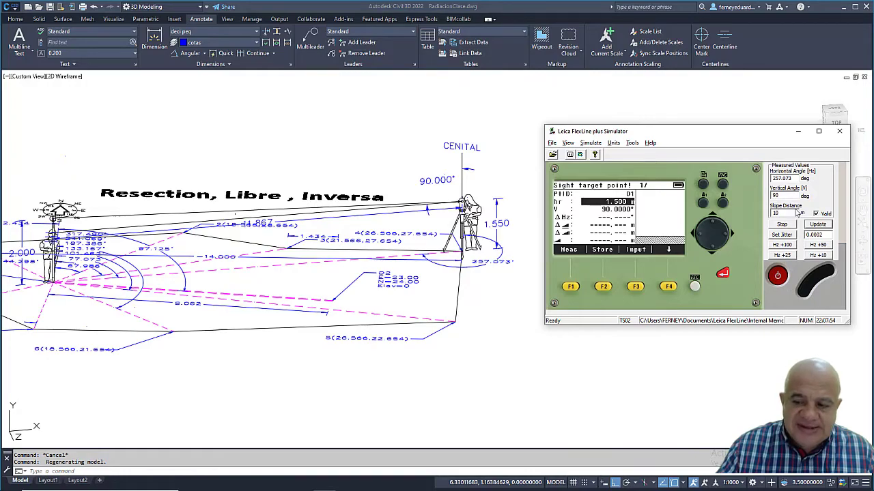
left_click(306, 256)
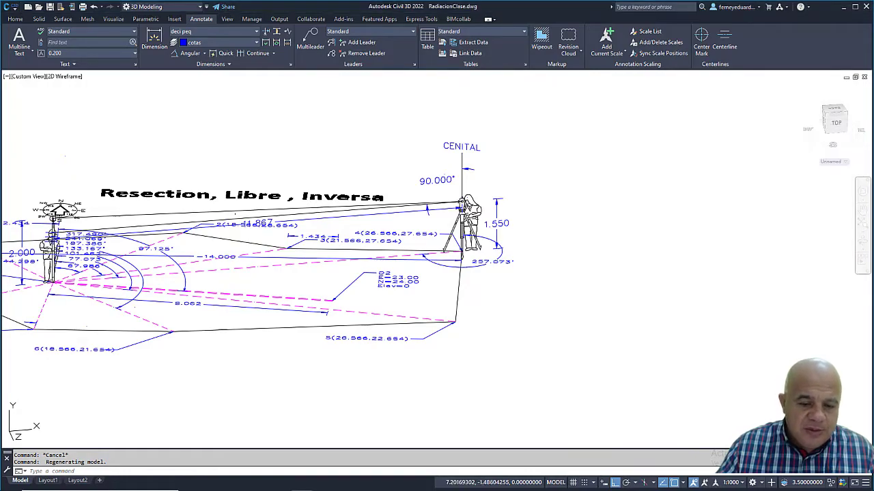
Apply the 11.867 slope distance in the simulator and measure D1 to reach Station Setup Result
mouse_move(306, 257)
middle_mouse_down("shift")
mouse_move(234, 239)
mouse_move(280, 239)
middle_mouse_up("shift")
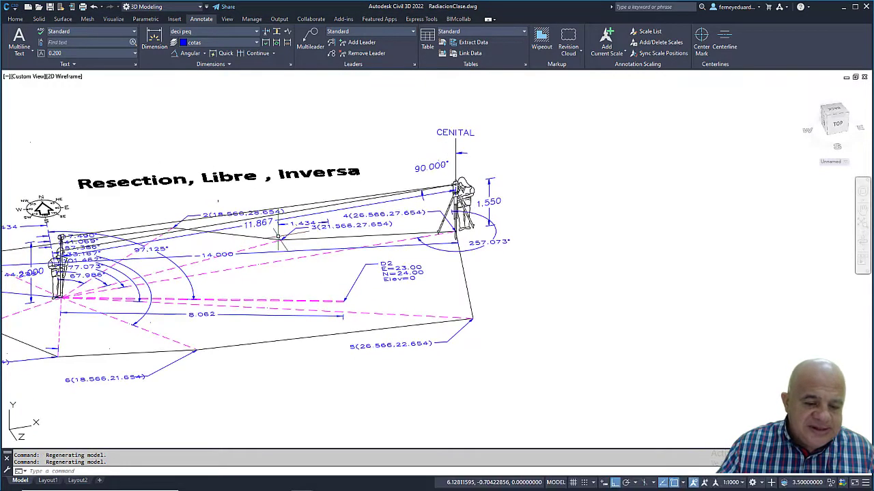
scroll(279, 239, "up", 2)
scroll(250, 237, "down", 4)
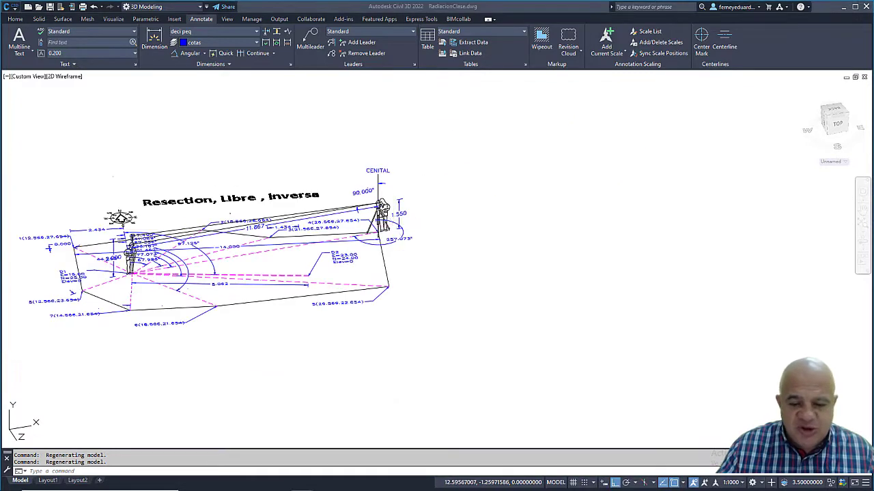
key("alt+Tab")
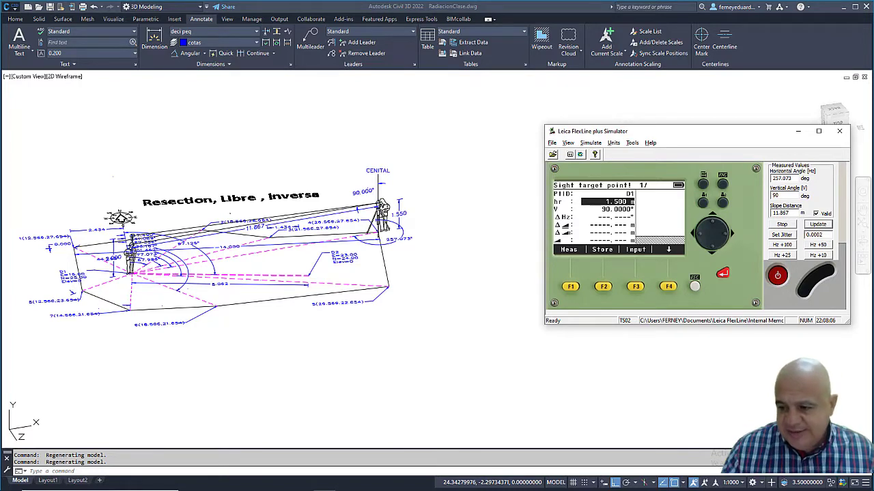
left_click(819, 225)
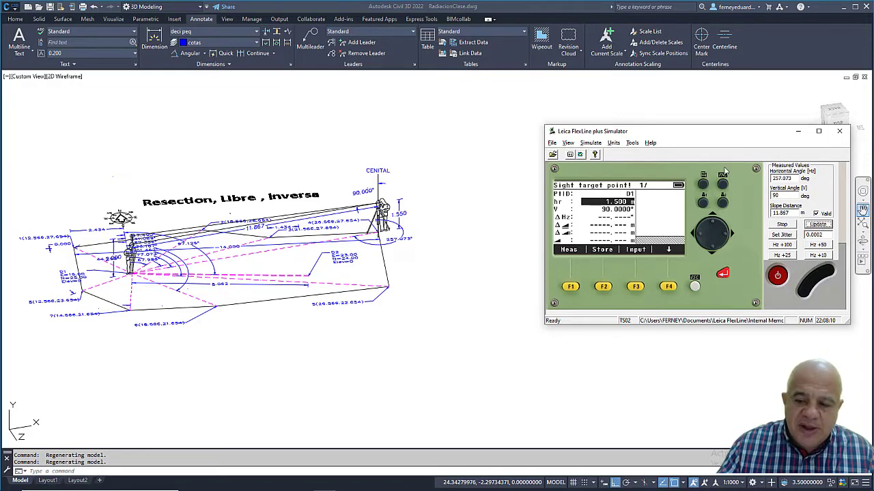
left_click_drag(659, 134, 586, 118)
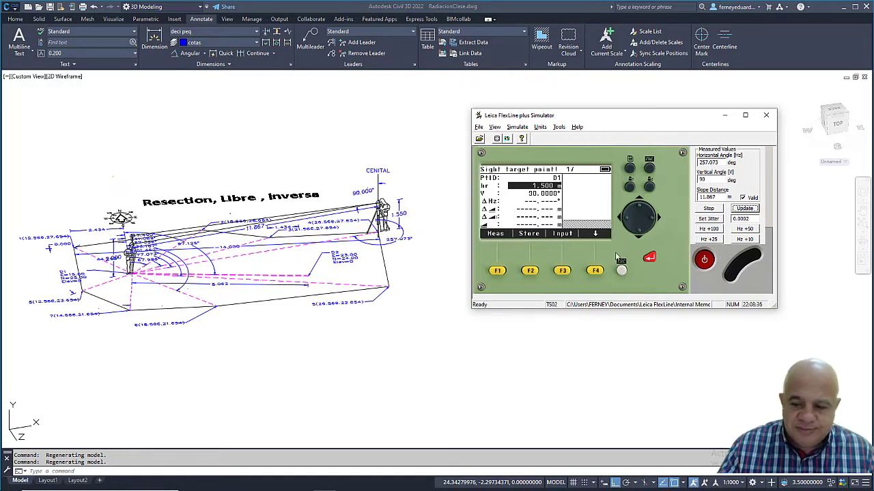
left_click(497, 272)
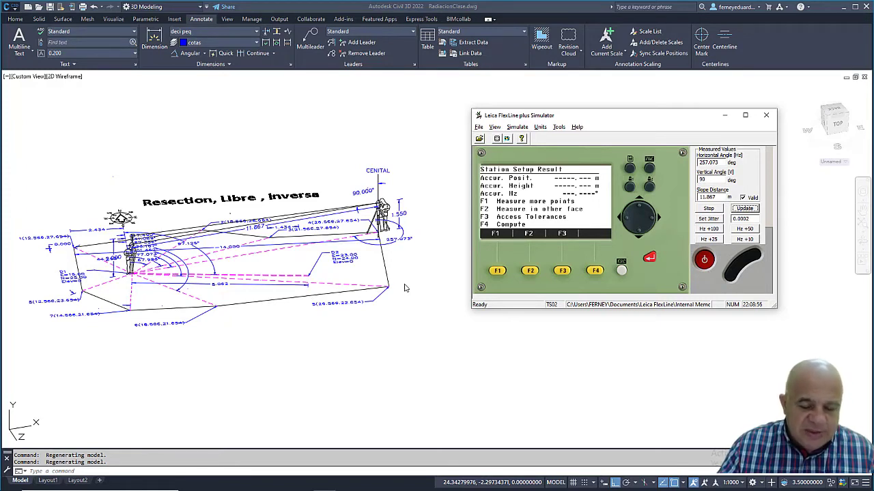
left_click(354, 275)
mouse_move(354, 275)
middle_mouse_down("shift")
mouse_move(388, 273)
mouse_move(260, 271)
middle_mouse_up("shift")
Select the prism-pole surveyor figure and its 2.000 height dimension for moving
key("Escape")
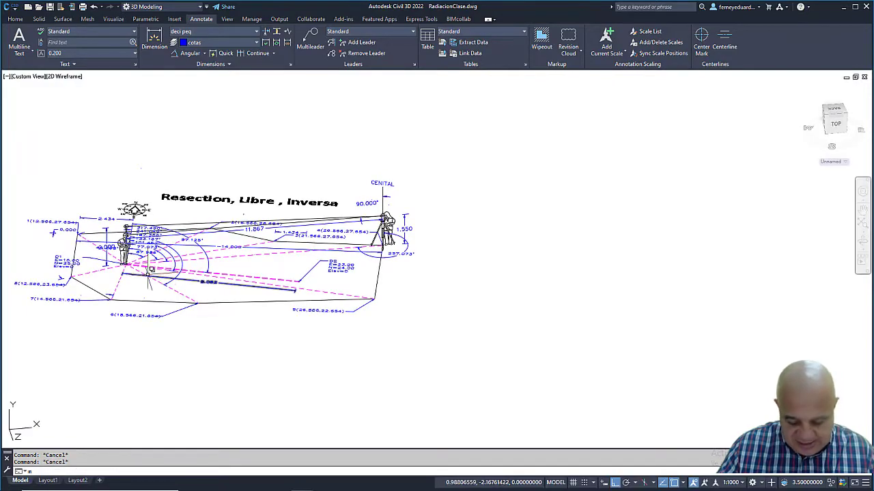
key("Return")
scroll(151, 269, "up", 5)
left_click(111, 238)
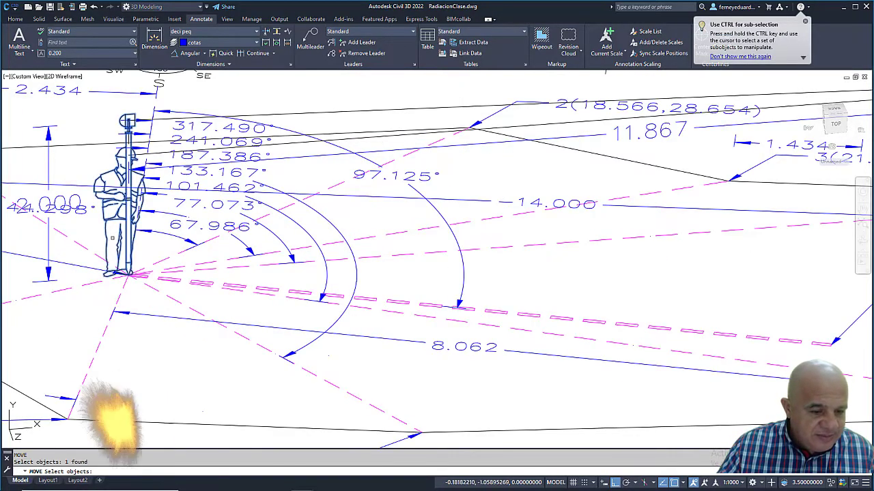
left_click(111, 279)
key("Return")
Move them from the surveyor's feet onto point D2 (E=23.00, N=24.00)
scroll(110, 279, "up", 2)
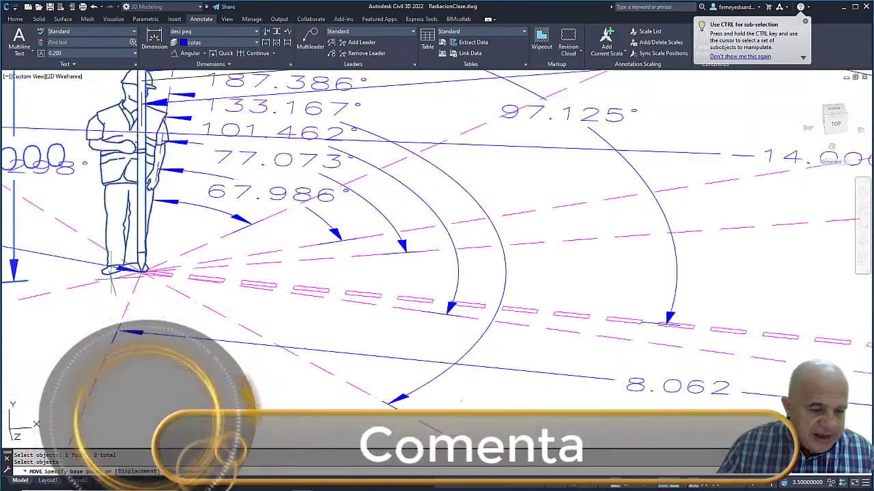
scroll(110, 278, "up", 3)
left_click(180, 248)
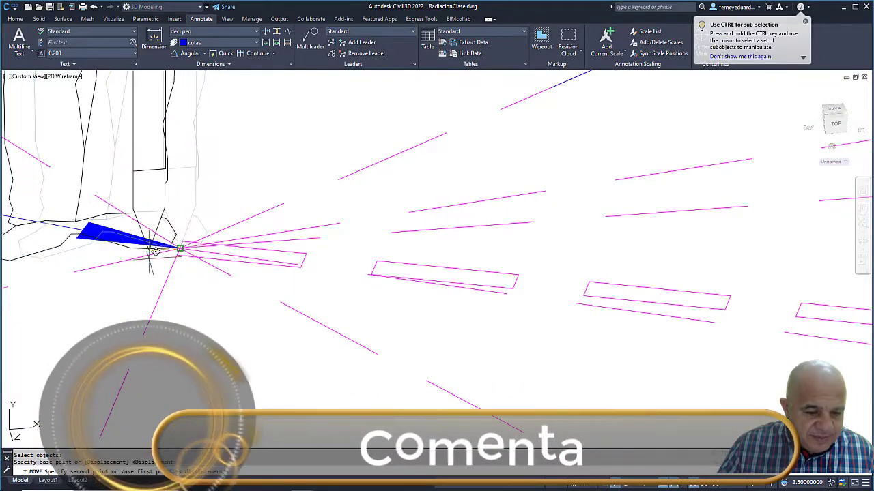
scroll(155, 252, "down", 10)
scroll(225, 253, "up", 8)
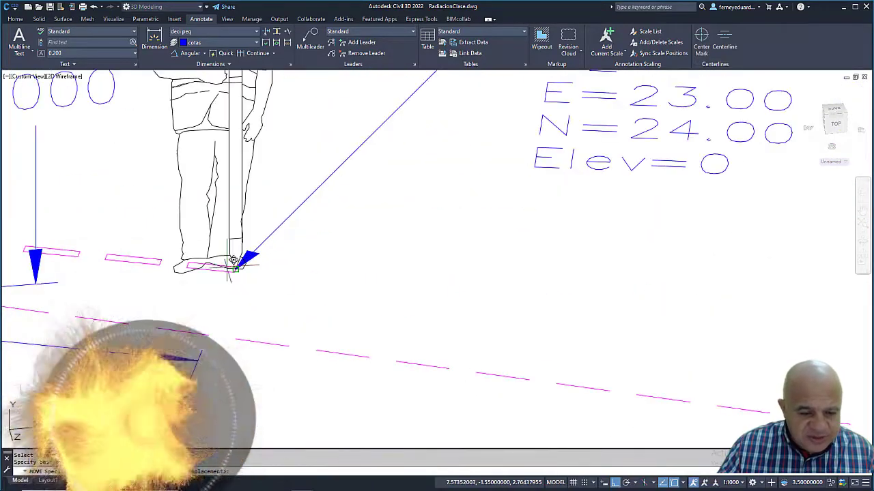
left_click(233, 261)
scroll(232, 266, "down", 2)
key("Escape")
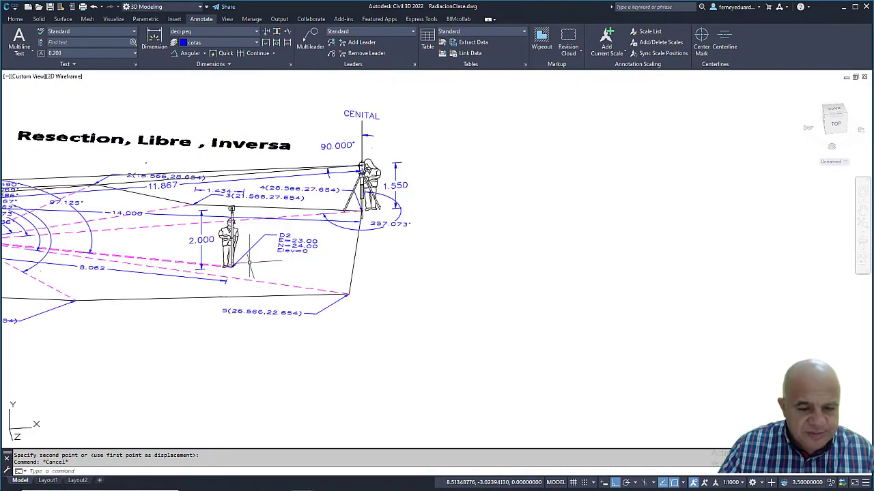
middle_click_drag(293, 277, 309, 267, "shift")
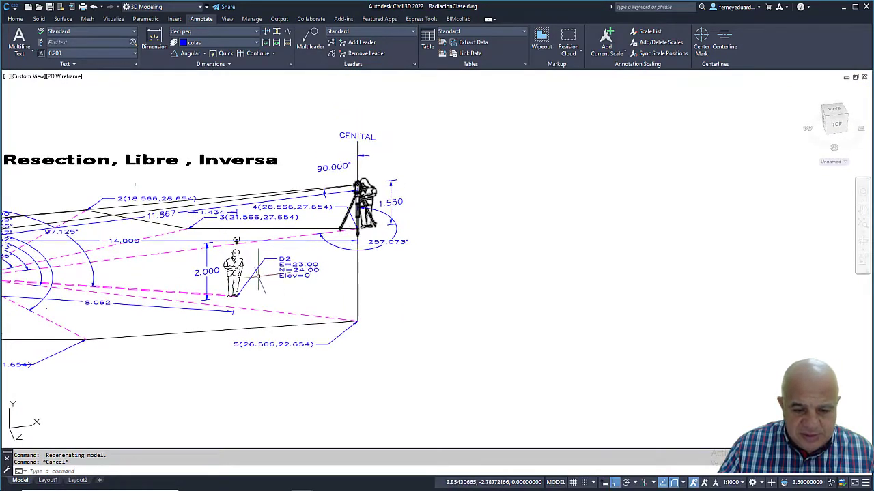
scroll(258, 275, "up", 4)
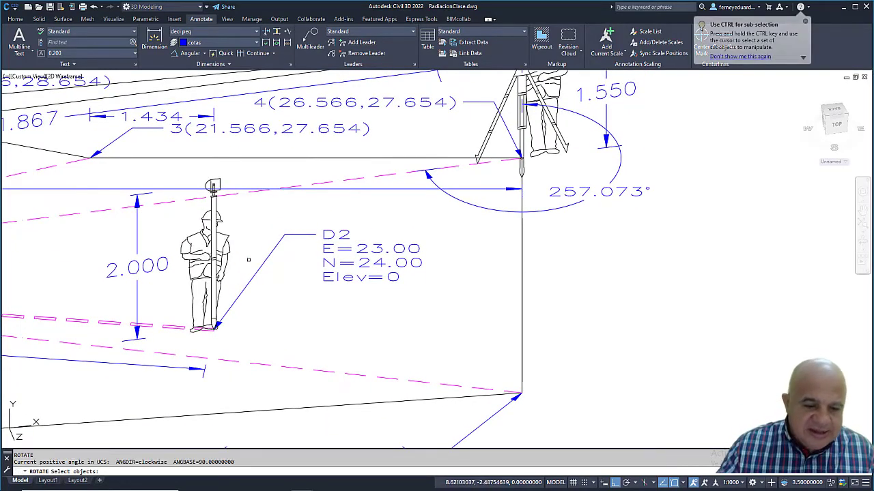
left_click(242, 232)
left_click(124, 252)
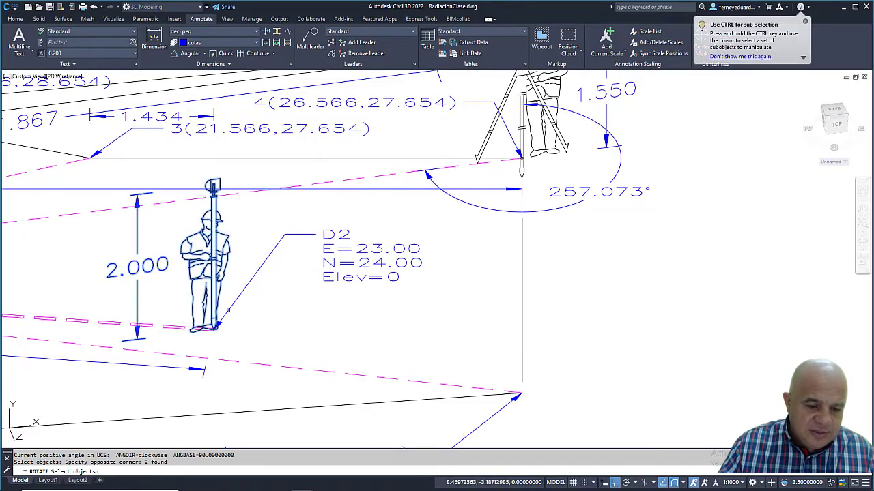
key("Escape")
key("Escape")
type("ucs")
key("Return")
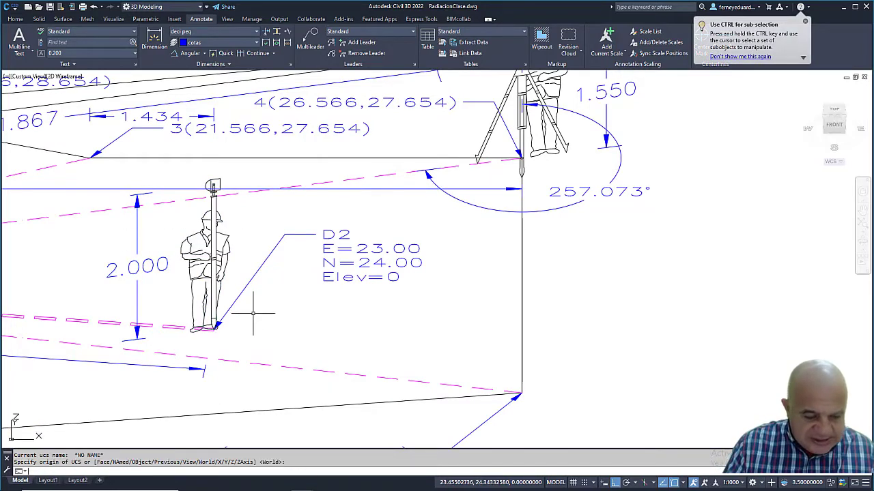
type("ro")
key("Return")
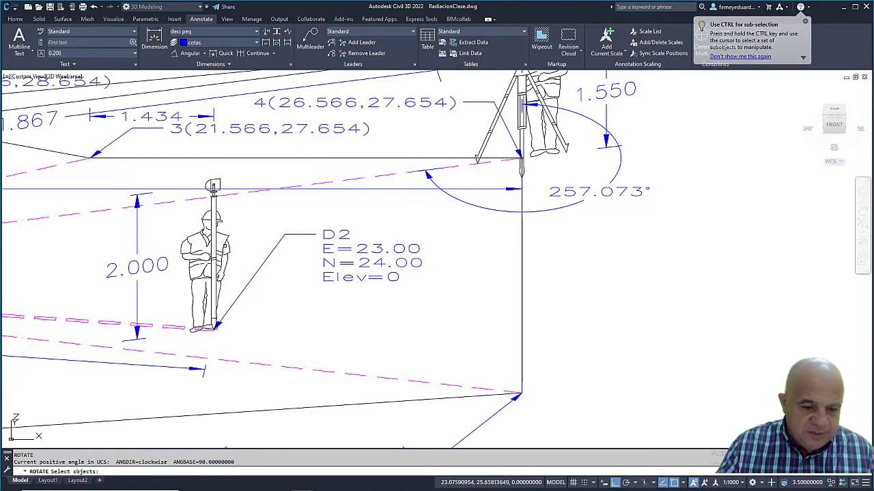
left_click(231, 235)
left_click(118, 262)
scroll(208, 337, "up", 5)
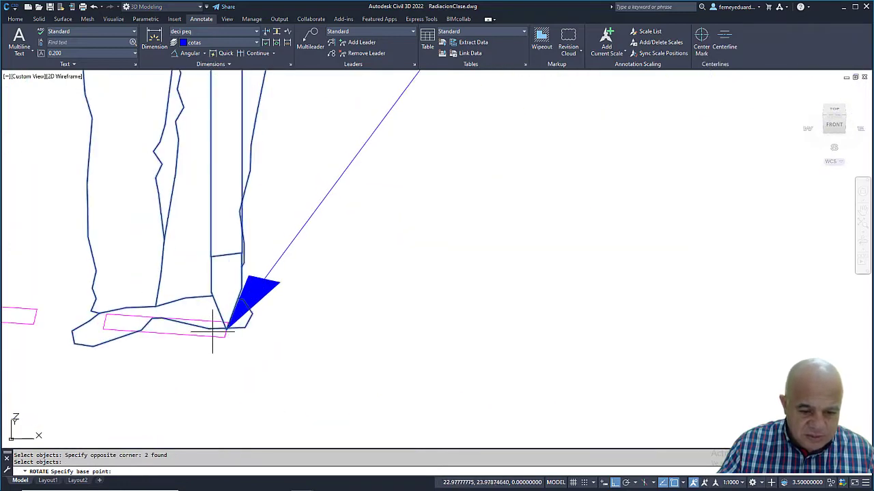
left_click(224, 333)
type("r")
key("Return")
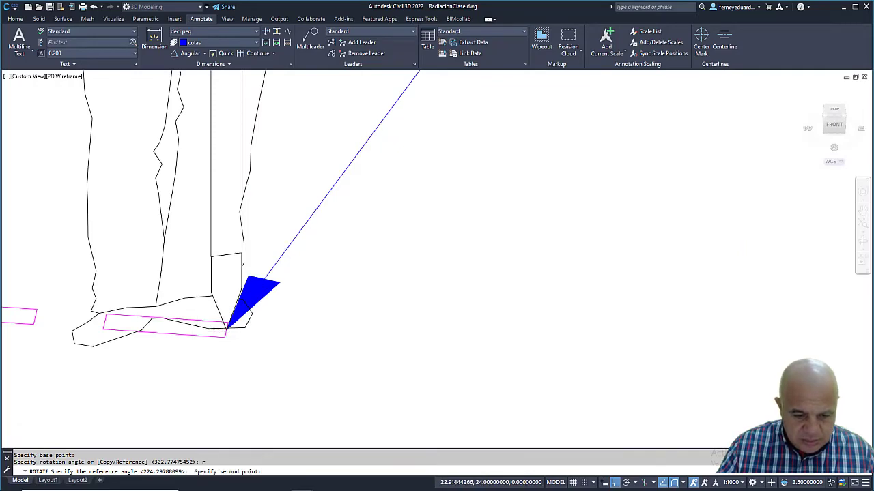
scroll(232, 307, "down", 5)
scroll(488, 192, "up", 6)
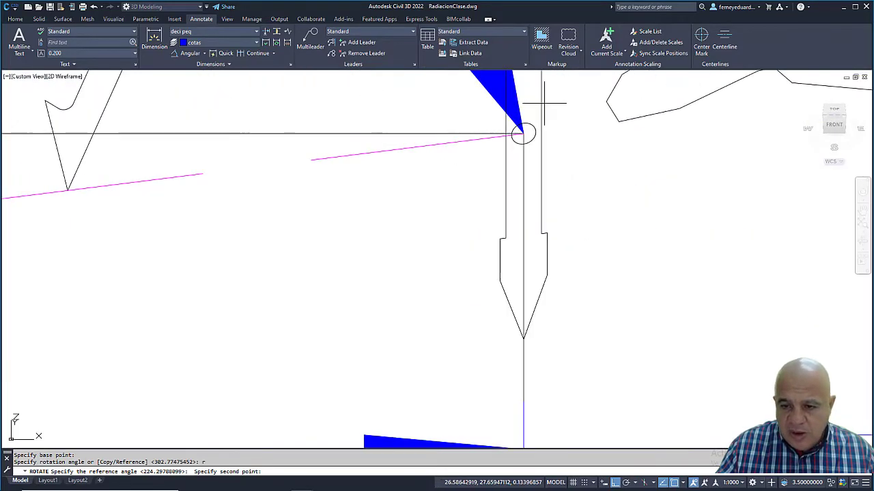
left_click(523, 134)
key("Escape")
scroll(444, 184, "down", 6)
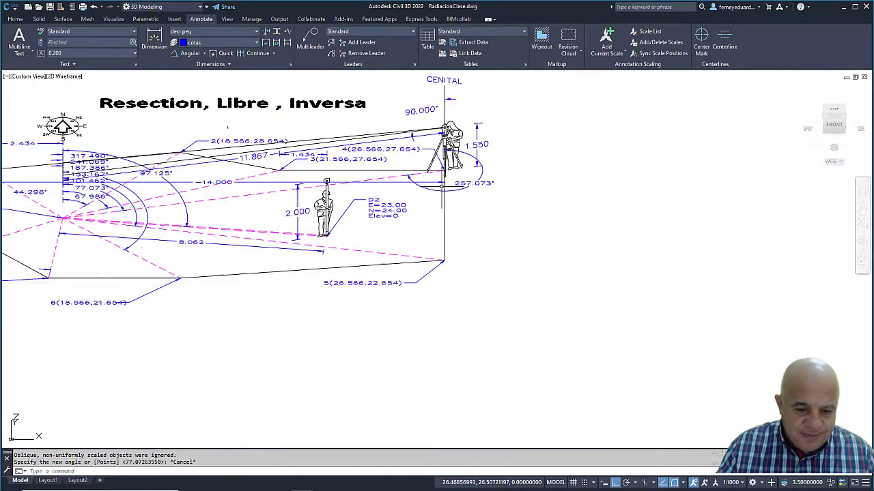
key("Return")
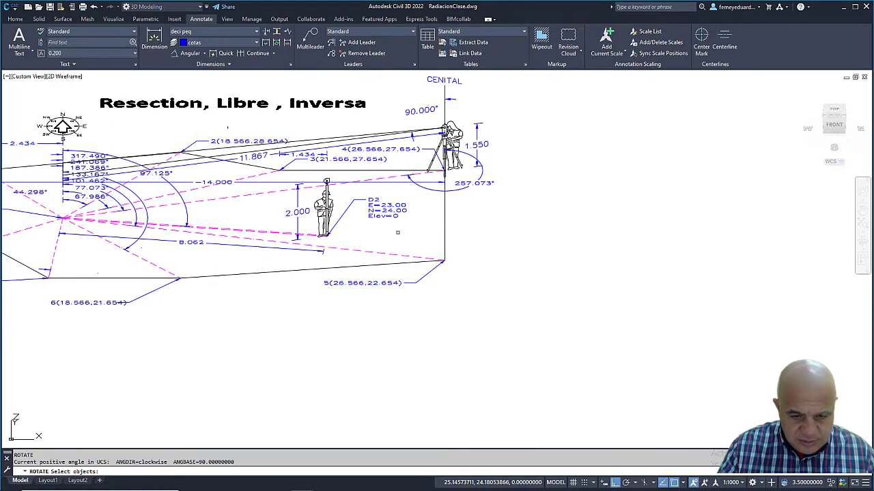
scroll(352, 217, "up", 4)
left_click(277, 163)
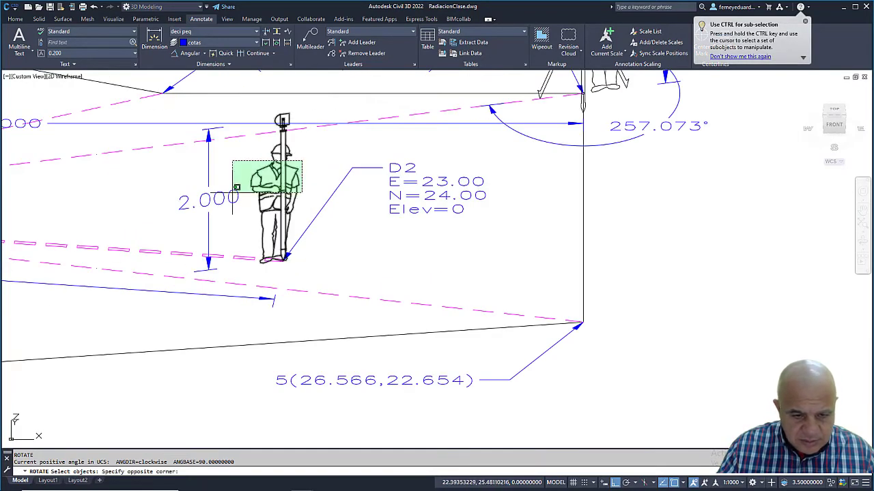
left_click(232, 203)
key("Return")
scroll(275, 292, "up", 5)
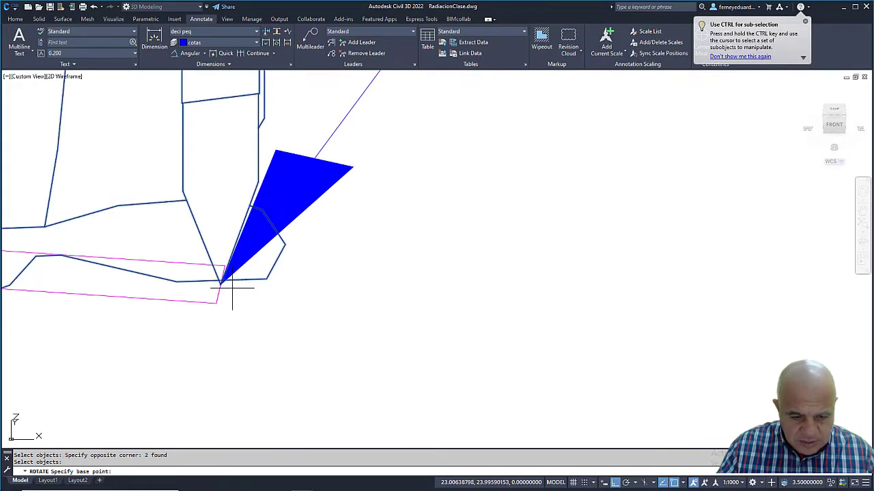
left_click(223, 282)
type("r")
key("Return")
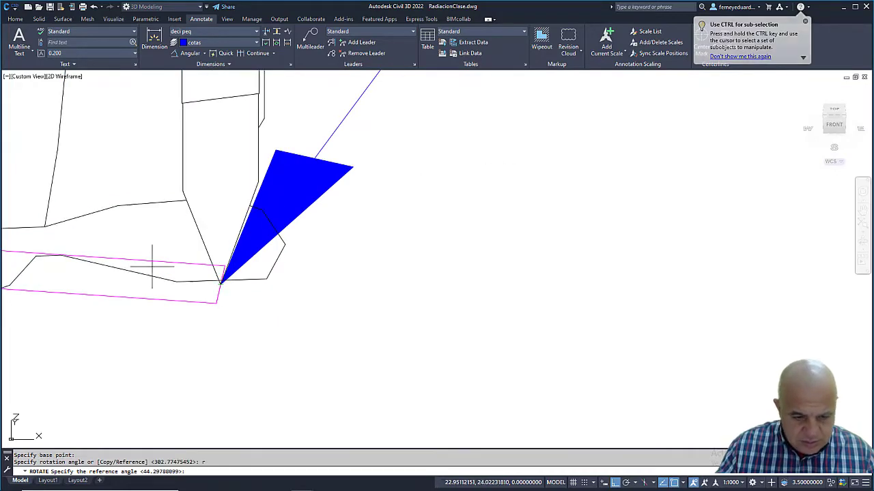
left_click(266, 278)
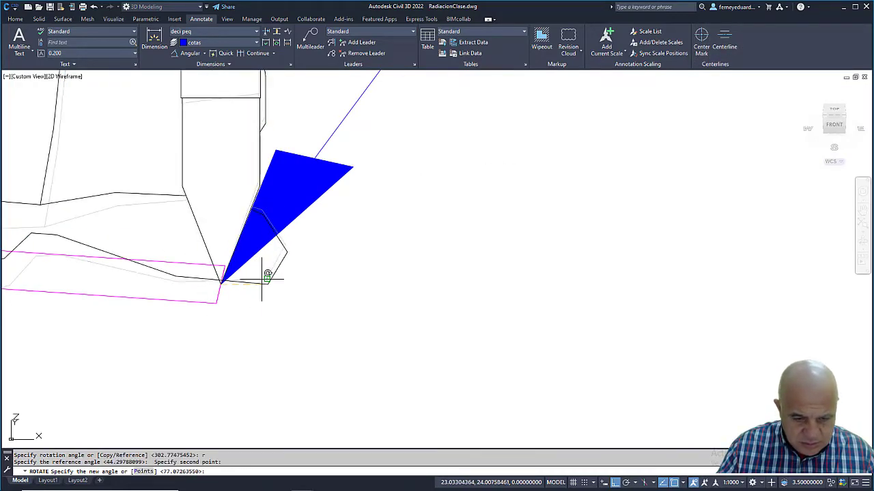
scroll(267, 277, "down", 5)
scroll(567, 122, "up", 5)
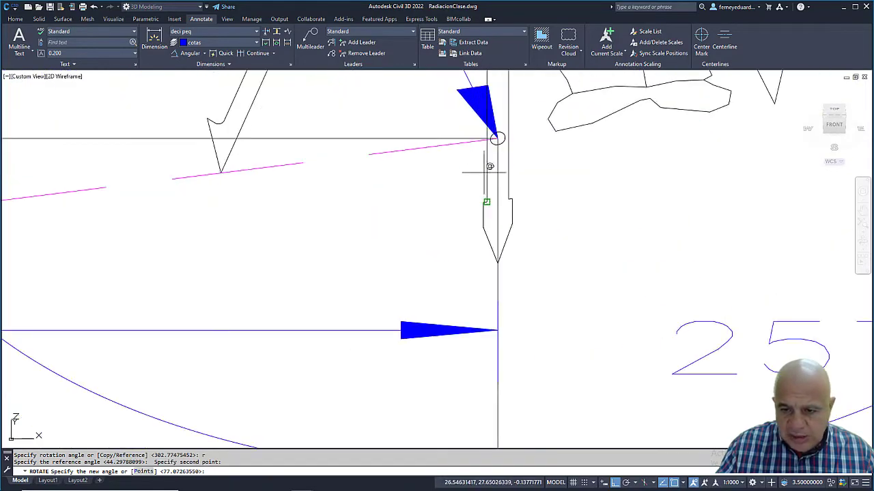
key("Escape")
scroll(499, 138, "down", 5)
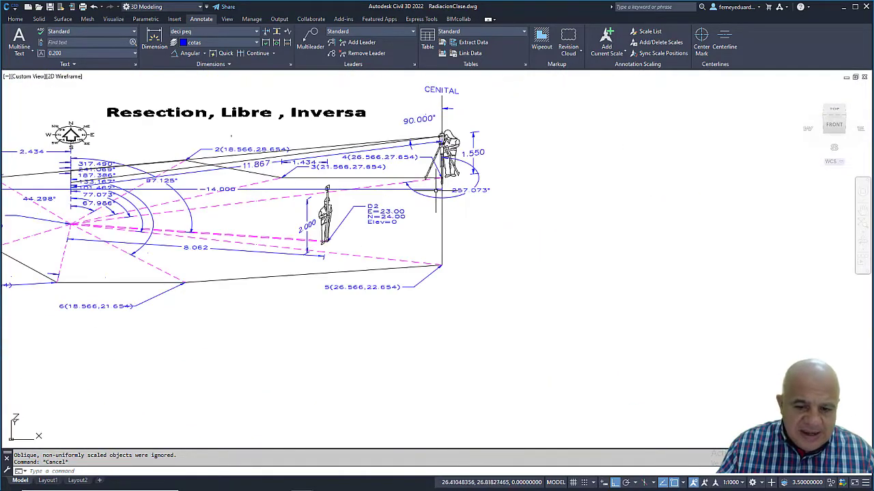
middle_click_drag(478, 204, 440, 217, "shift")
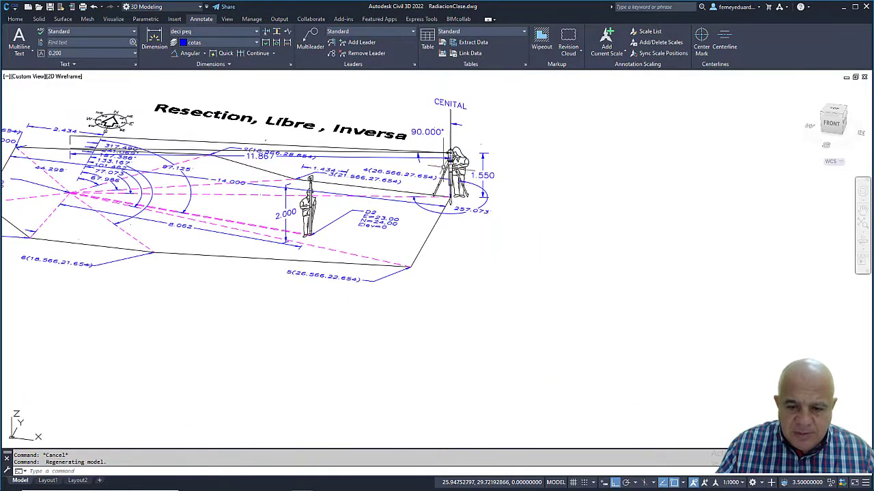
scroll(453, 208, "up", 5)
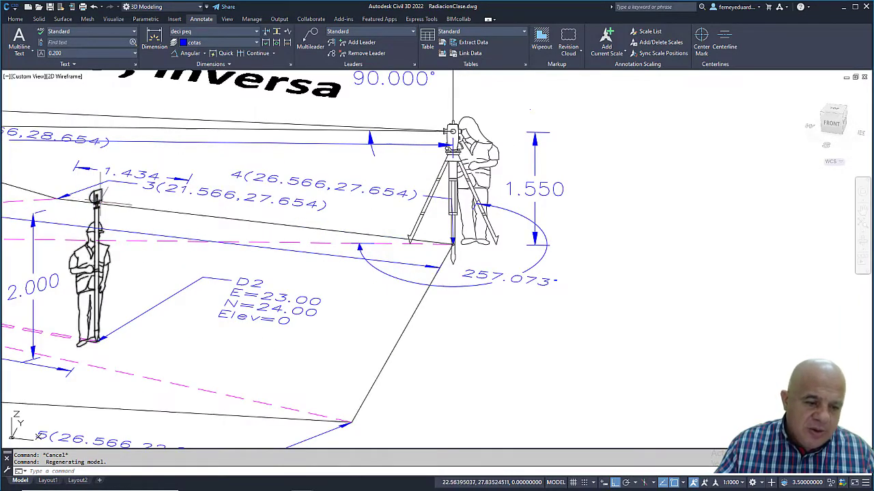
scroll(490, 178, "down", 2)
scroll(510, 149, "up", 2)
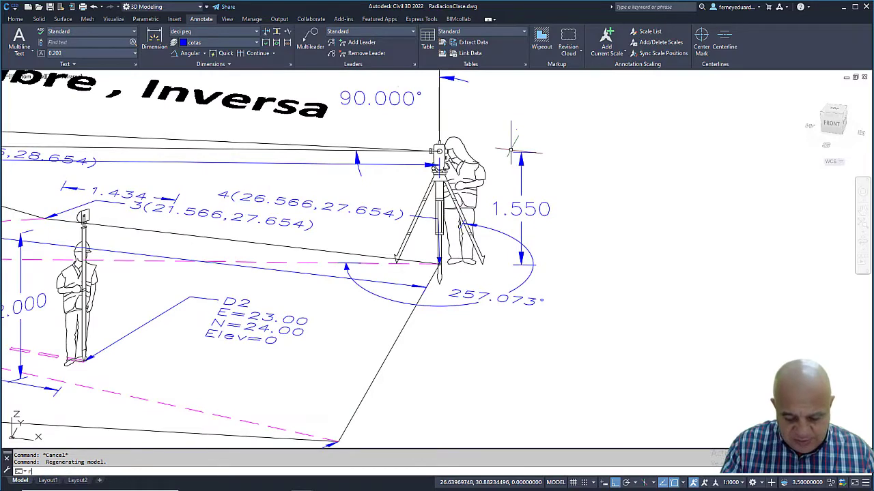
type("o")
key("Return")
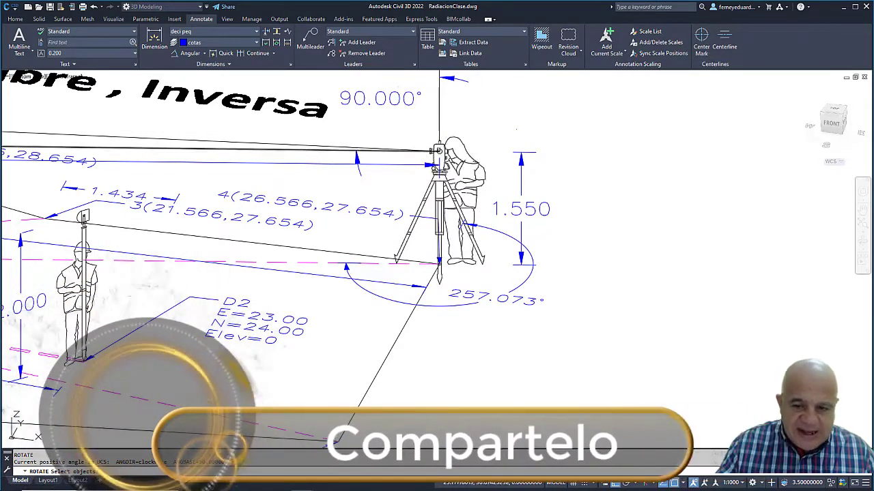
Begin rotating the tripod station figure about its stake point
key("Escape")
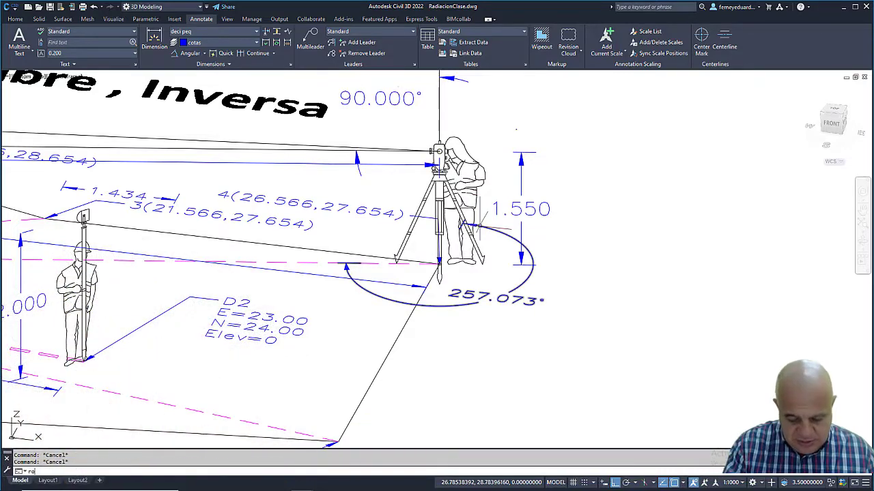
key("Return")
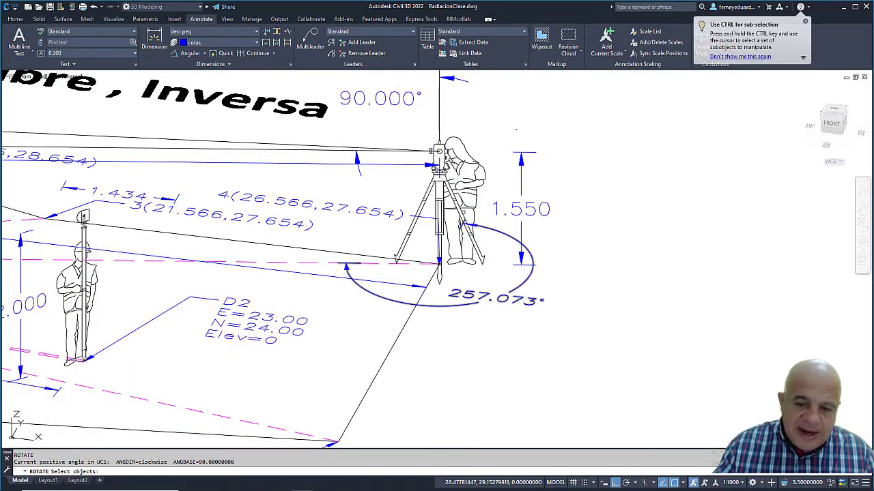
left_click(438, 260)
key("Return")
scroll(439, 256, "up", 3)
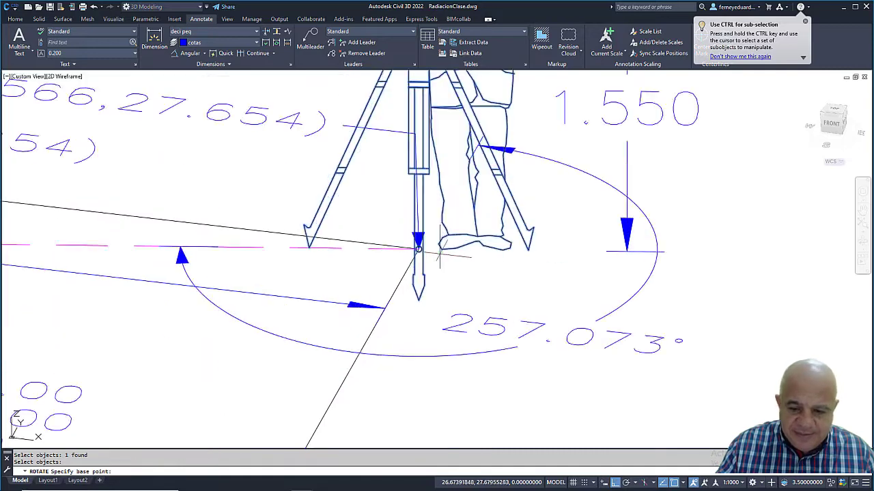
scroll(440, 254, "up", 5)
left_click(367, 237)
scroll(366, 237, "down", 8)
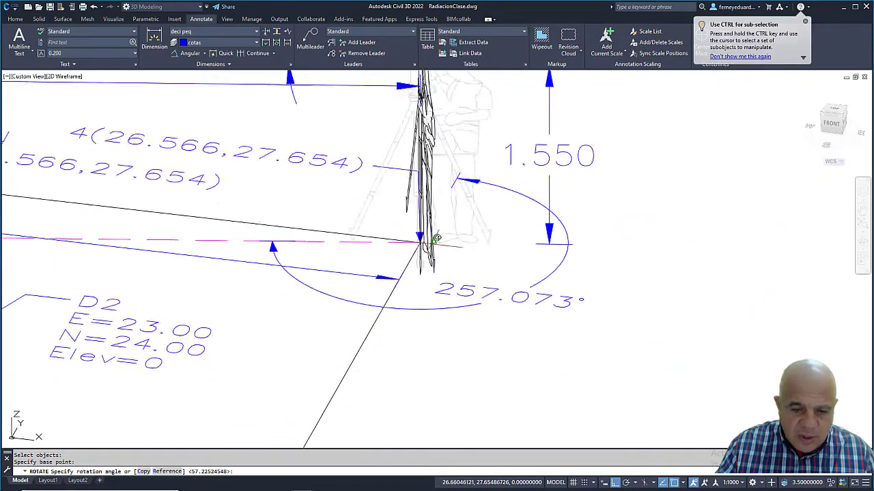
Use a reference angle to turn the tripod toward the D2 rod's foot
type("r")
key("Return")
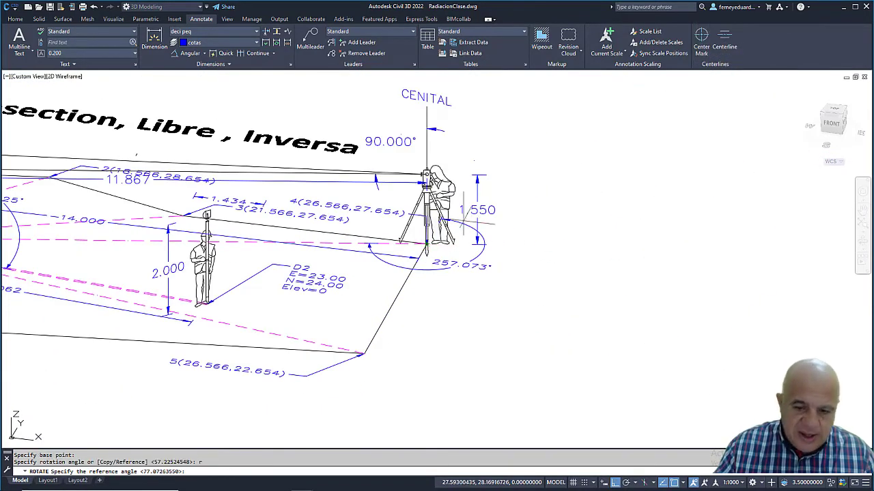
scroll(466, 188, "up", 8)
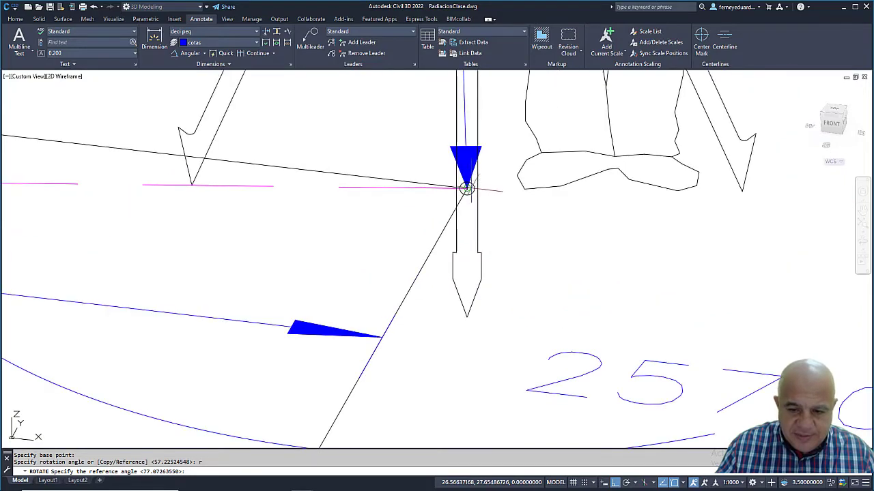
left_click(466, 188)
left_click(193, 184)
scroll(443, 215, "down", 6)
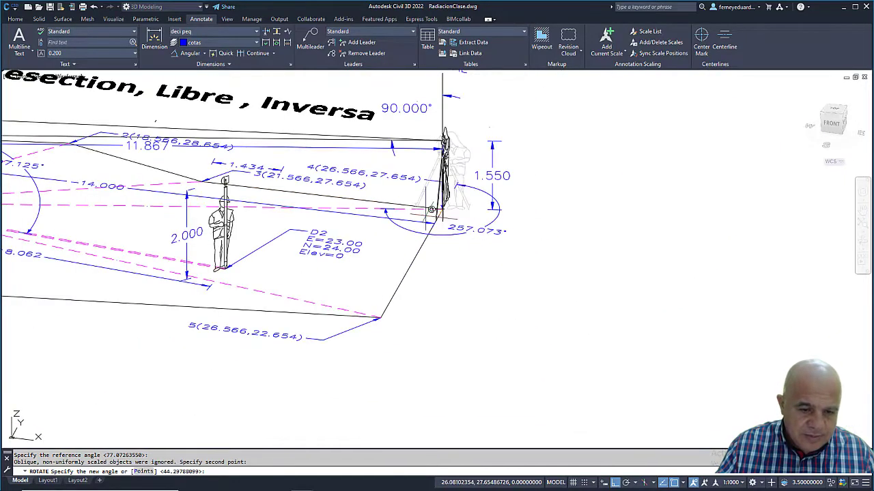
scroll(458, 222, "up", 6)
left_click(178, 246)
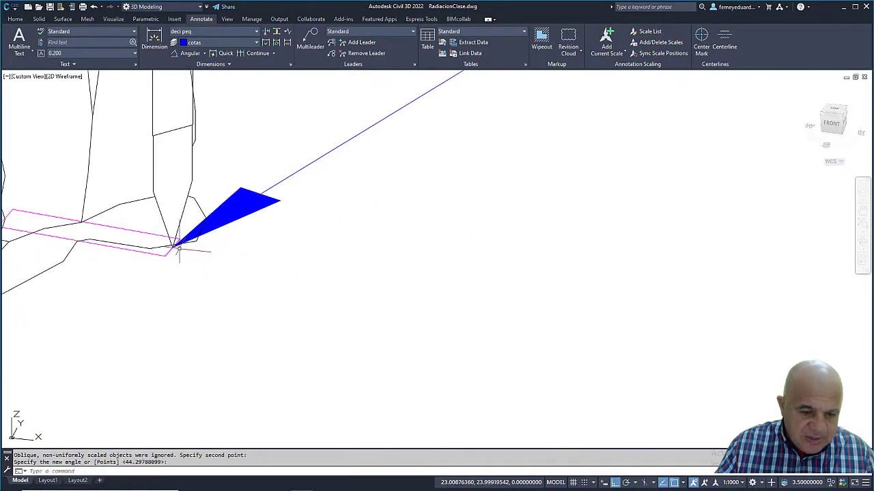
scroll(357, 234, "down", 8)
mouse_move(442, 272)
middle_mouse_down("shift")
mouse_move(556, 220)
mouse_move(367, 288)
mouse_move(400, 255)
mouse_move(390, 259)
middle_mouse_up("shift")
key("Escape")
key("Escape")
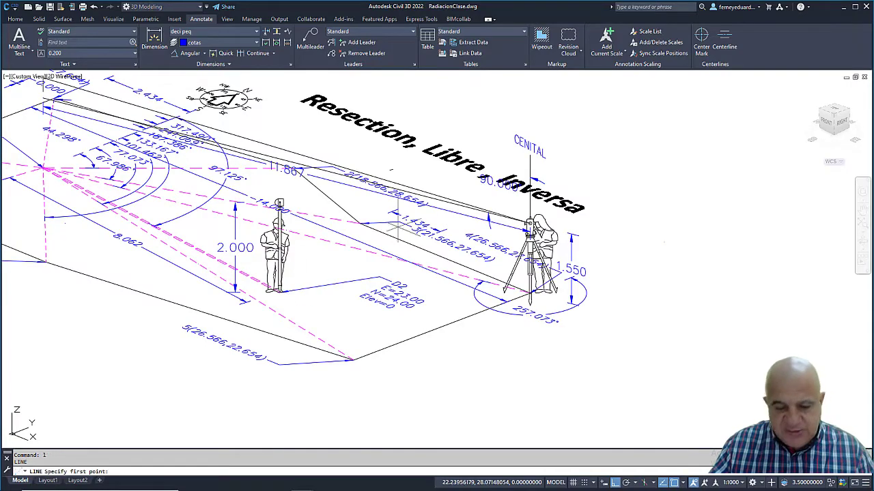
Cancel the unfinished line and orbit the resection scene in 3D
scroll(529, 222, "up", 7)
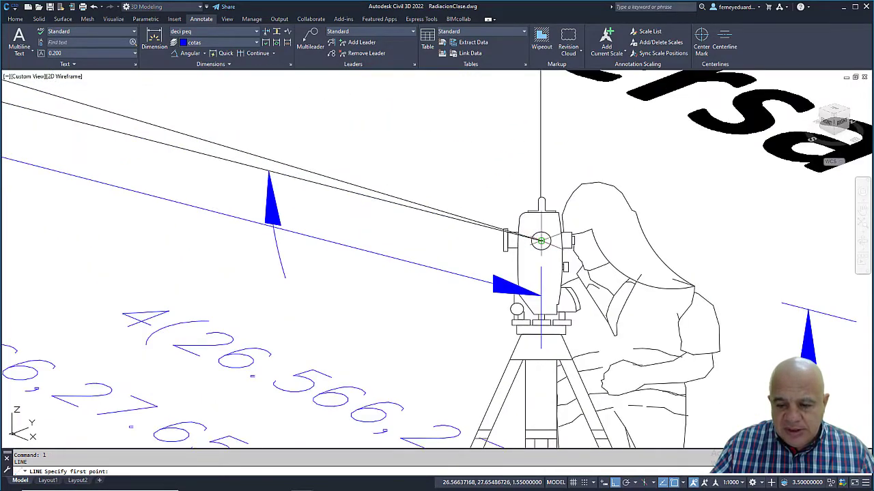
scroll(541, 241, "down", 6)
scroll(552, 236, "up", 4)
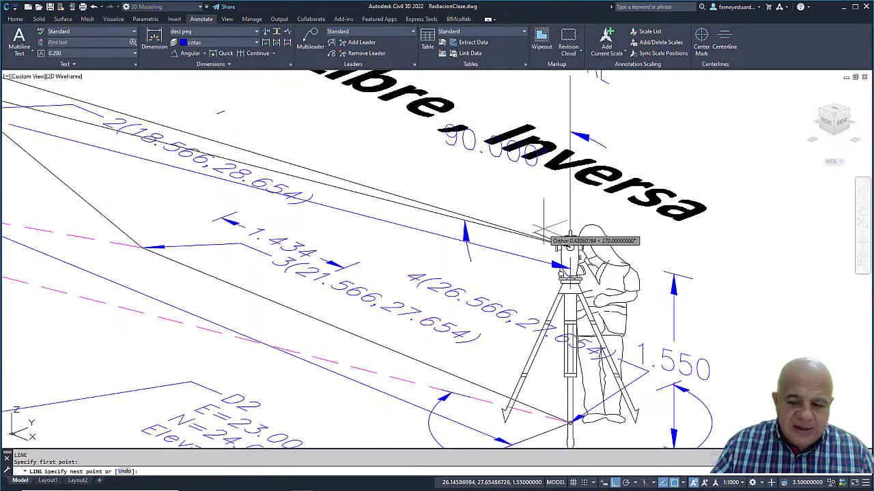
scroll(570, 247, "down", 4)
scroll(322, 232, "up", 7)
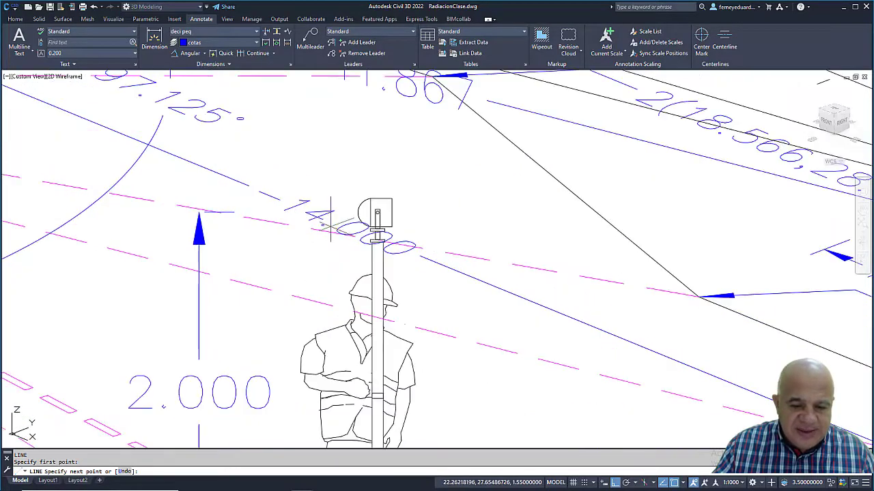
key("Escape")
scroll(406, 152, "down", 7)
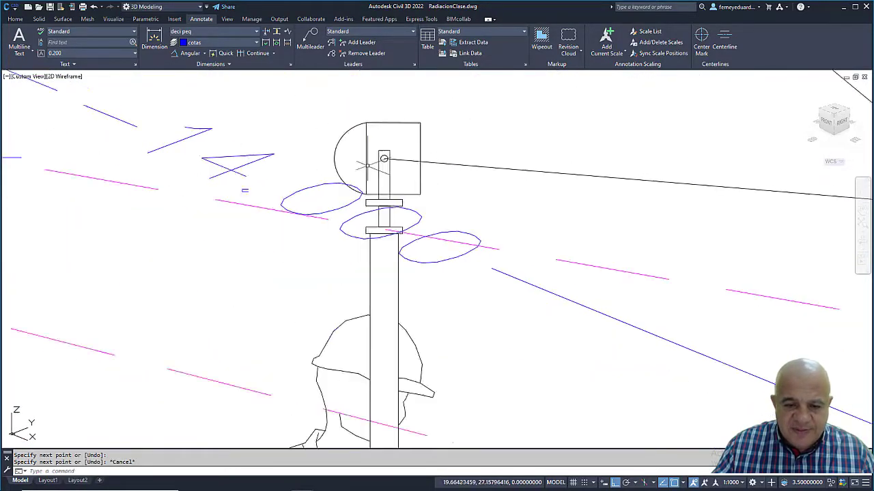
middle_click_drag(423, 234, 321, 208, "shift")
Crossing-select and delete the six stray objects at the sight lines' left ends
left_click(318, 205)
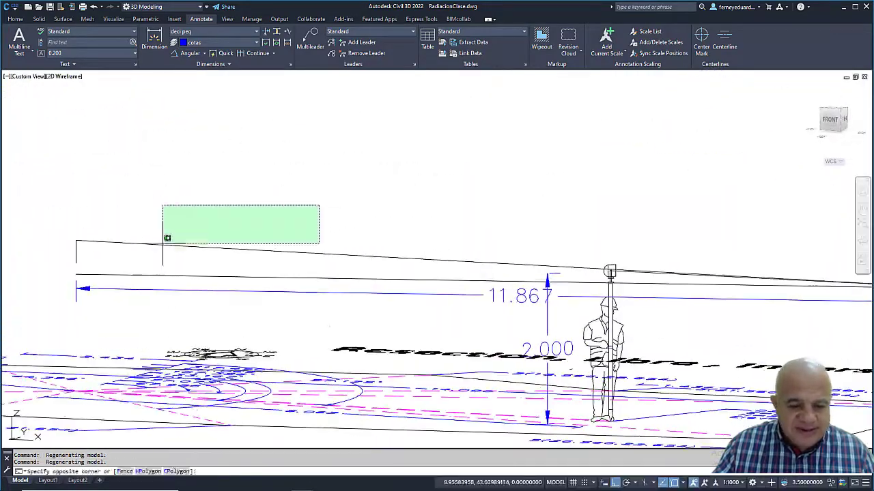
left_click(60, 300)
key("Delete")
scroll(310, 244, "down", 3)
middle_click_drag(311, 244, 451, 286, "shift")
scroll(447, 284, "up", 5)
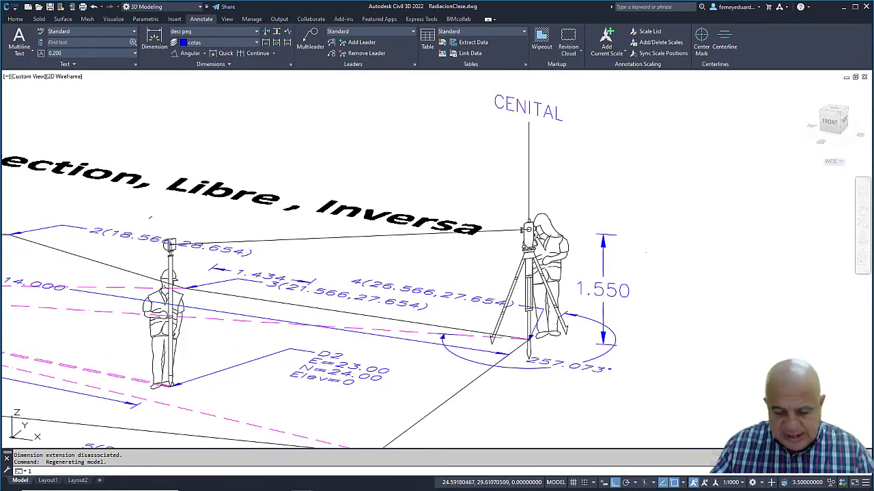
Draw a line from the instrument centre perpendicular to the D2 rod pole
scroll(205, 285, "up", 4)
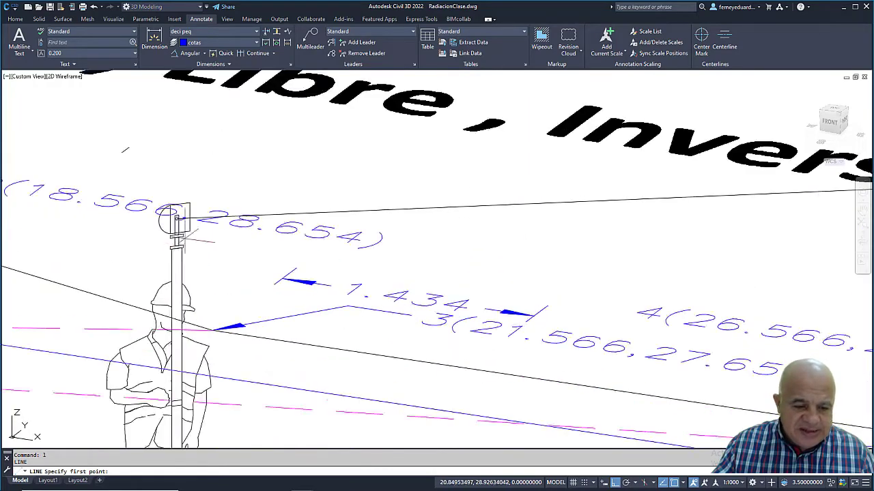
scroll(195, 212, "up", 5)
key("Return")
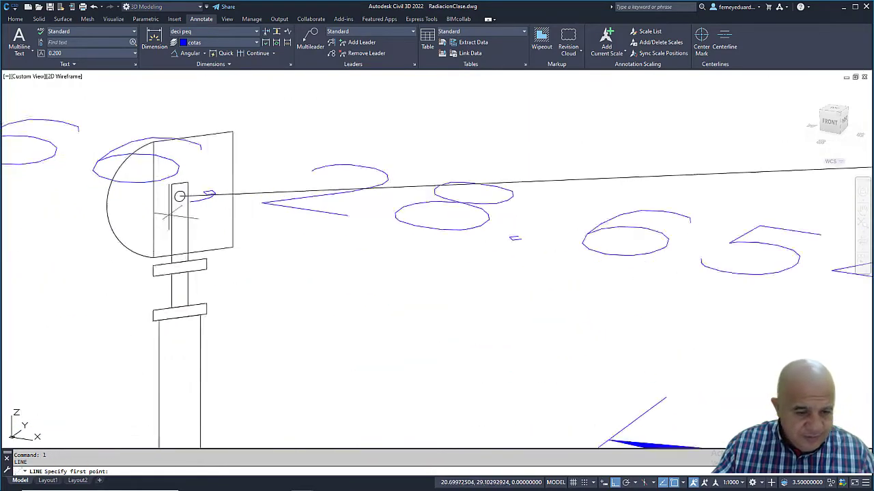
left_click(184, 184)
scroll(197, 198, "down", 3)
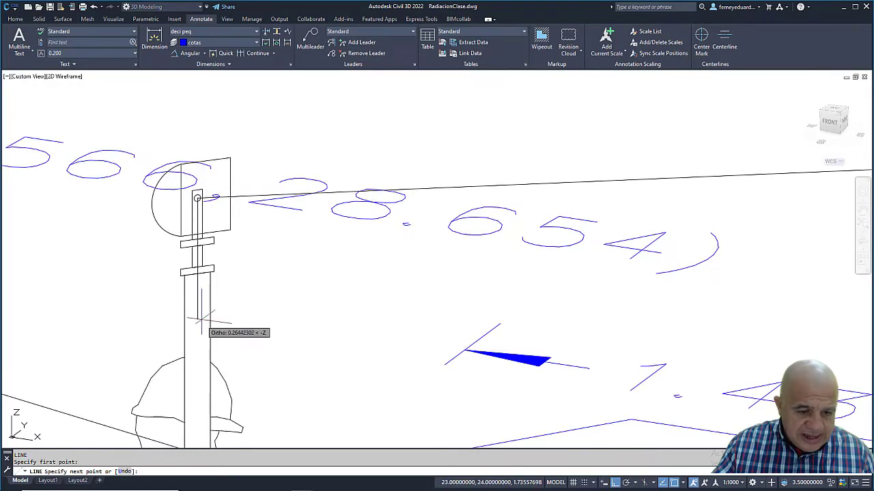
scroll(270, 298, "down", 5)
key("Escape")
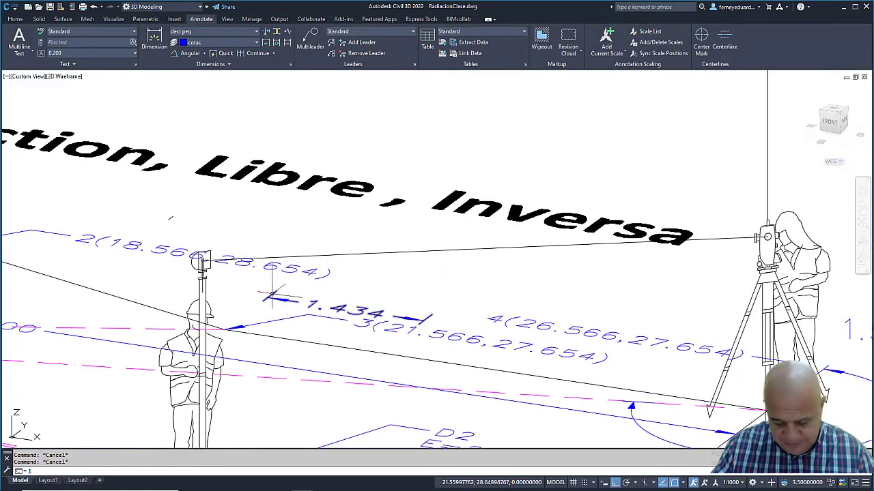
scroll(737, 218, "up", 5)
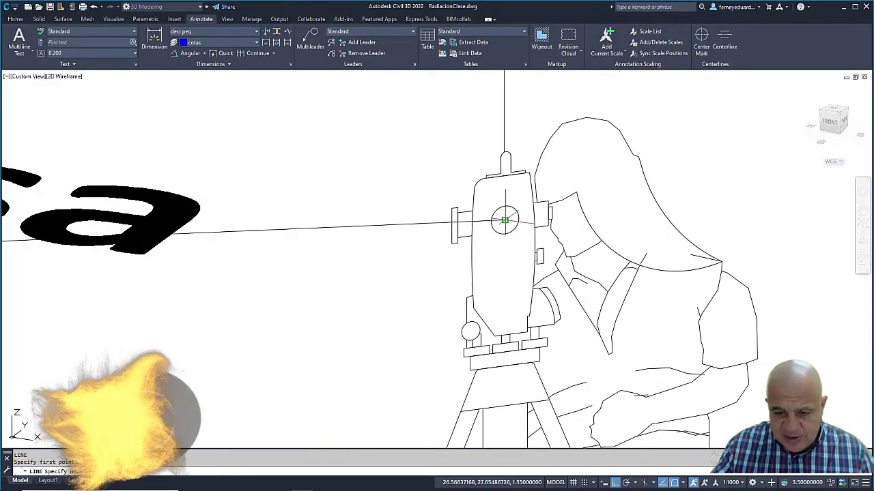
left_click(503, 218)
scroll(601, 222, "down", 3)
right_click(415, 261, "shift")
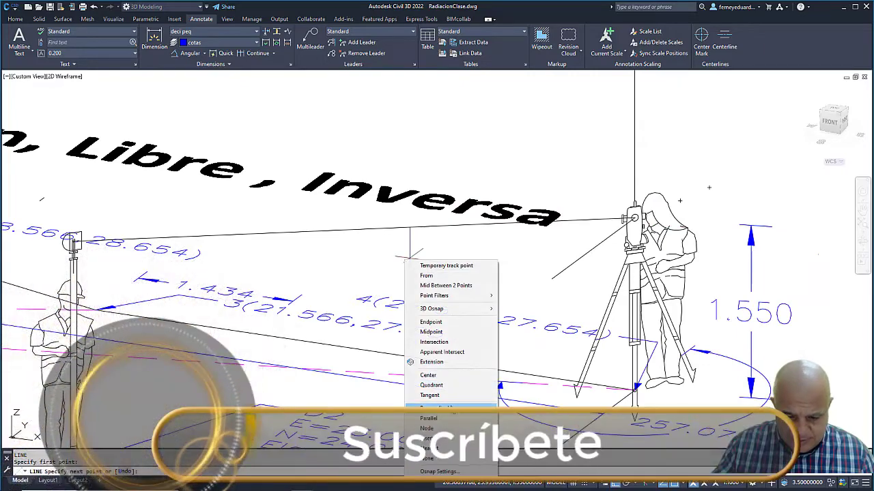
left_click(438, 406)
scroll(74, 262, "up", 5)
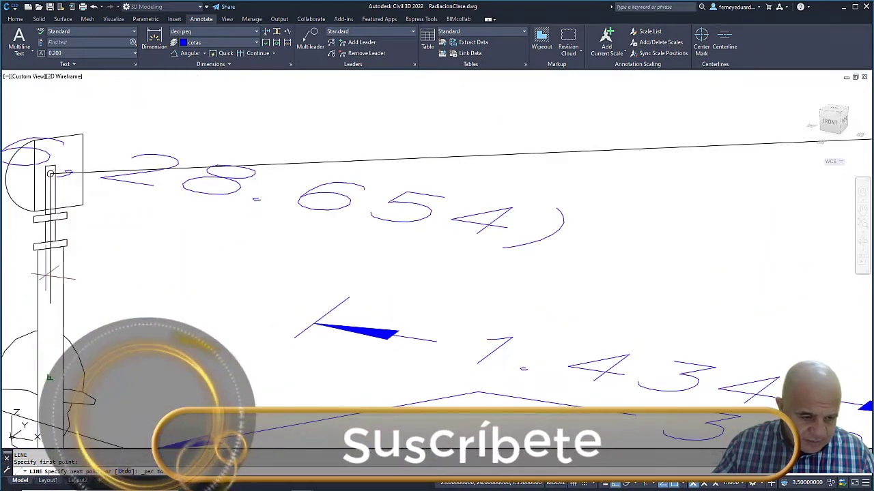
scroll(47, 276, "down", 4)
key("Escape")
Fillet the new line with the pole line to close the corner
type("f")
key("Return")
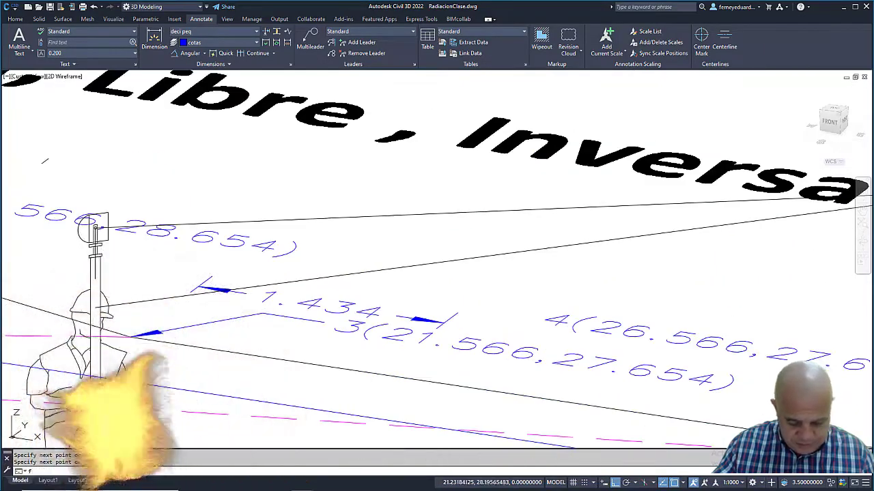
left_click(124, 302)
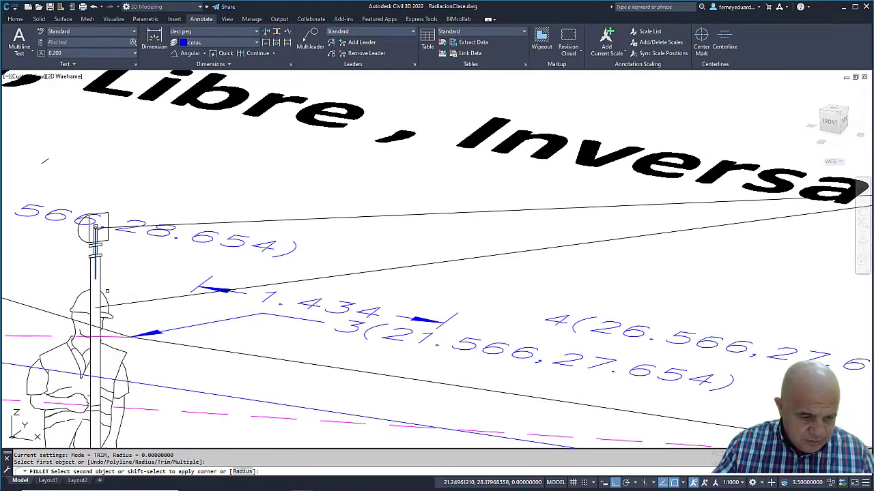
left_click(141, 296)
scroll(262, 269, "down", 2)
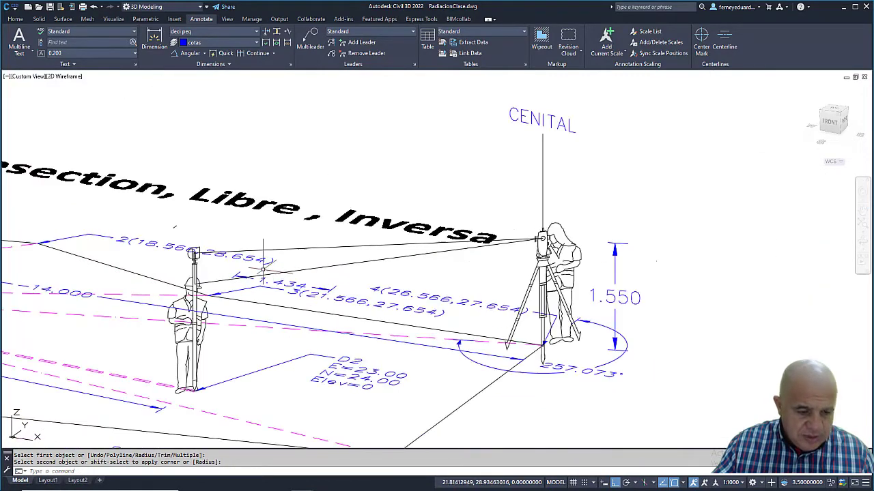
Create a UCS with origin at the D2 pole prism and X along the sight line
type("ucs")
key("Return")
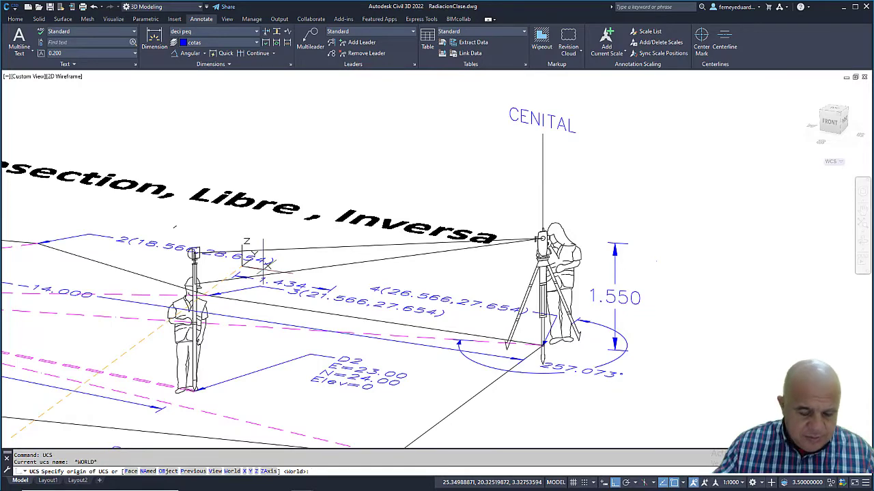
scroll(198, 279, "up", 5)
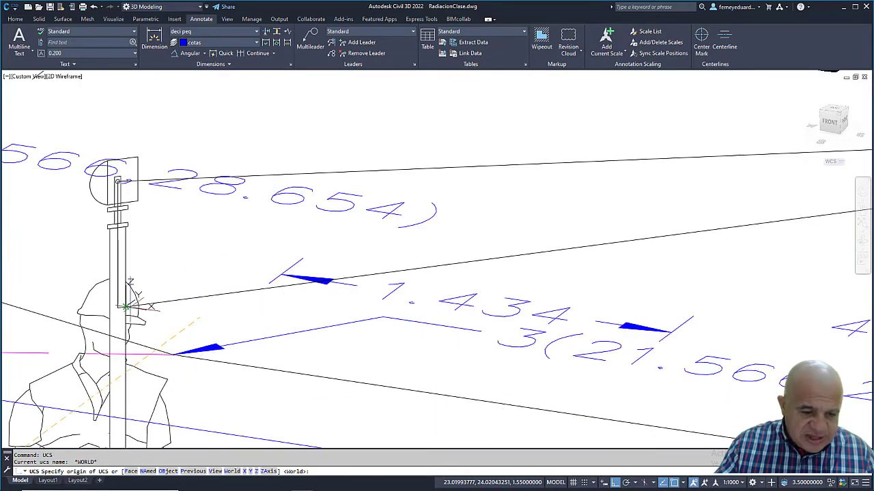
left_click(118, 307)
scroll(155, 297, "down", 3)
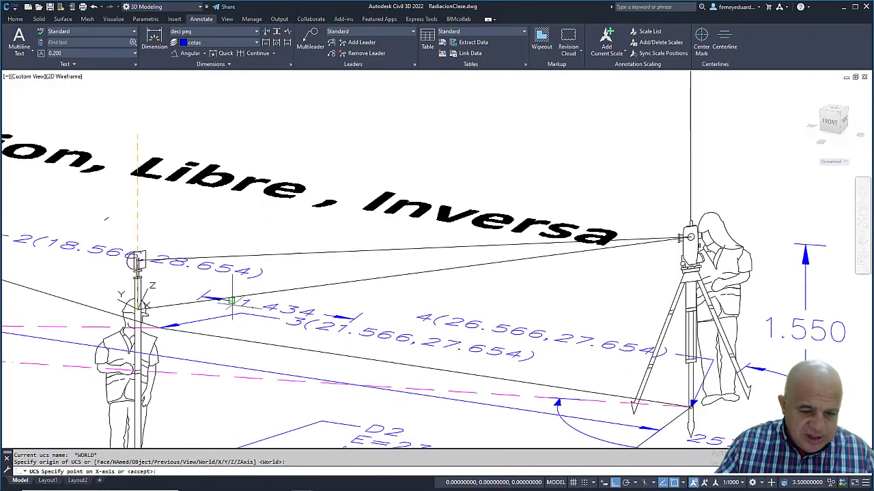
left_click(377, 277)
scroll(146, 267, "up", 5)
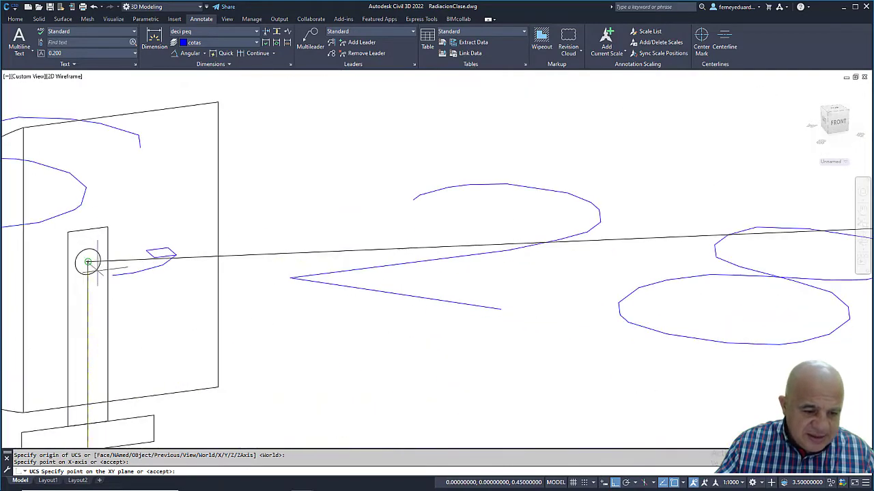
left_click(87, 262)
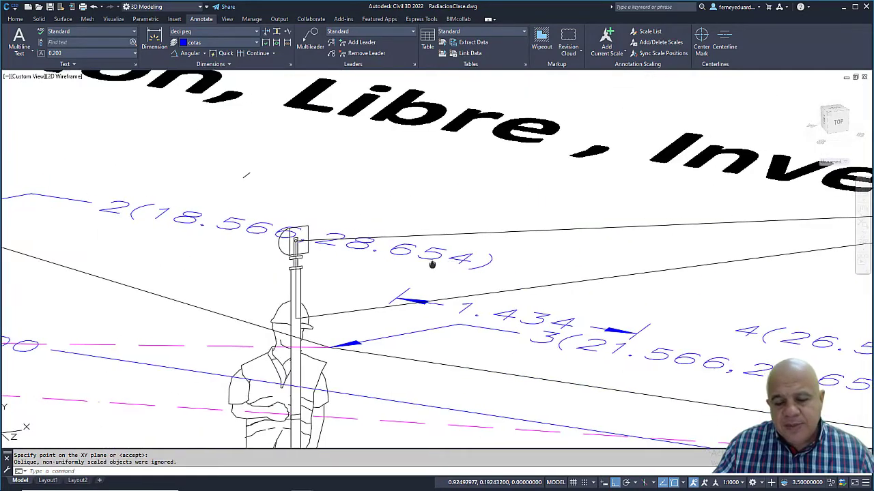
scroll(361, 254, "down", 3)
middle_click_drag(409, 247, 387, 229, "shift")
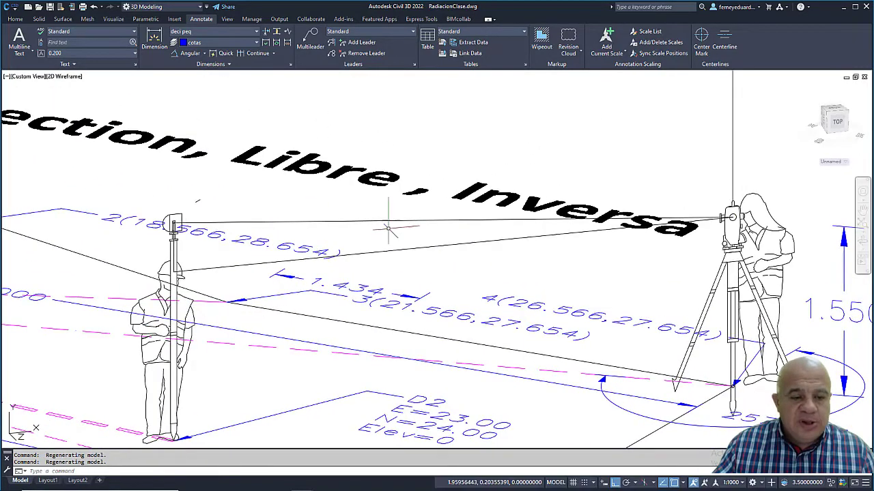
Add a 5.107 linear dimension from the D2 pole to the CENITAL instrument centre
left_click(15, 19)
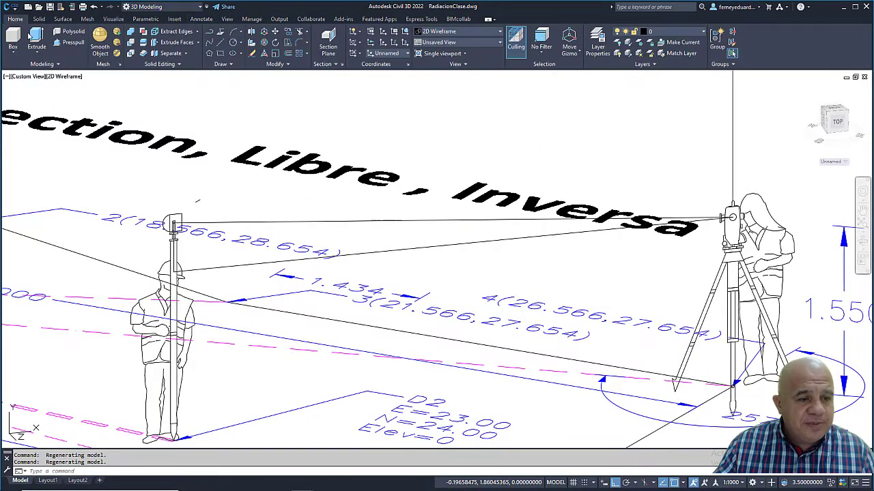
left_click(202, 21)
left_click(204, 55)
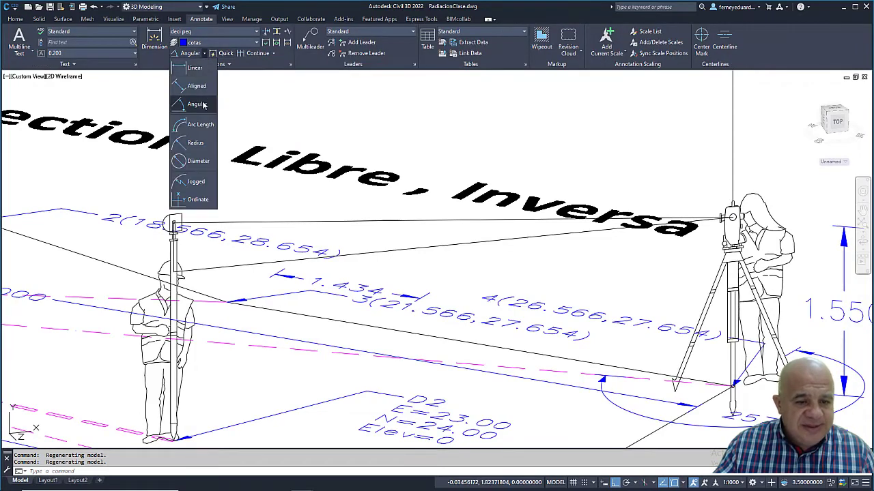
left_click(193, 68)
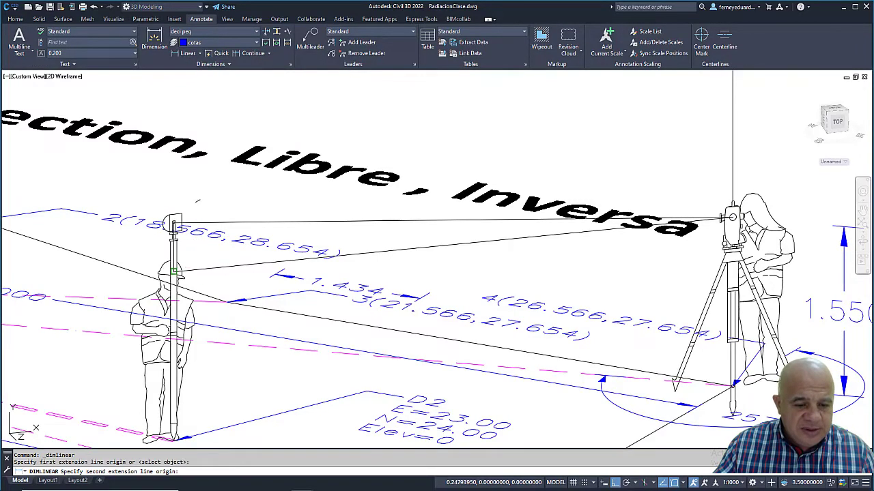
scroll(730, 219, "up", 6)
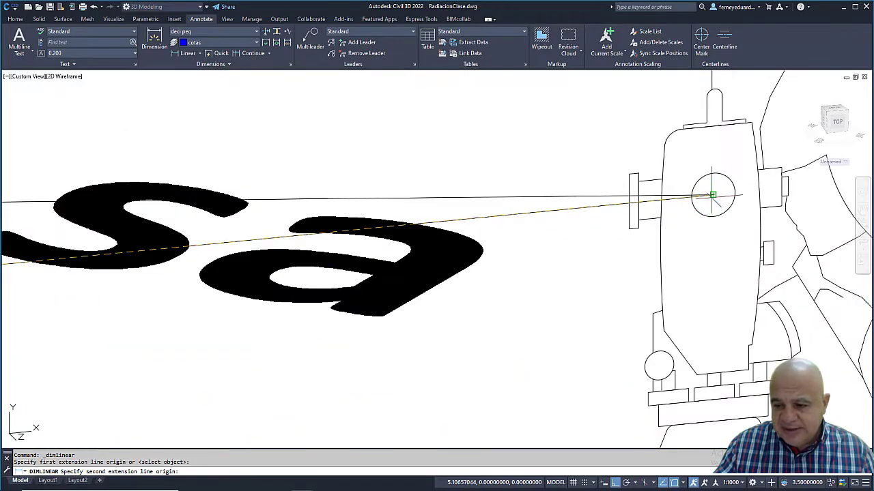
left_click(711, 194)
scroll(712, 194, "down", 5)
left_click(546, 261)
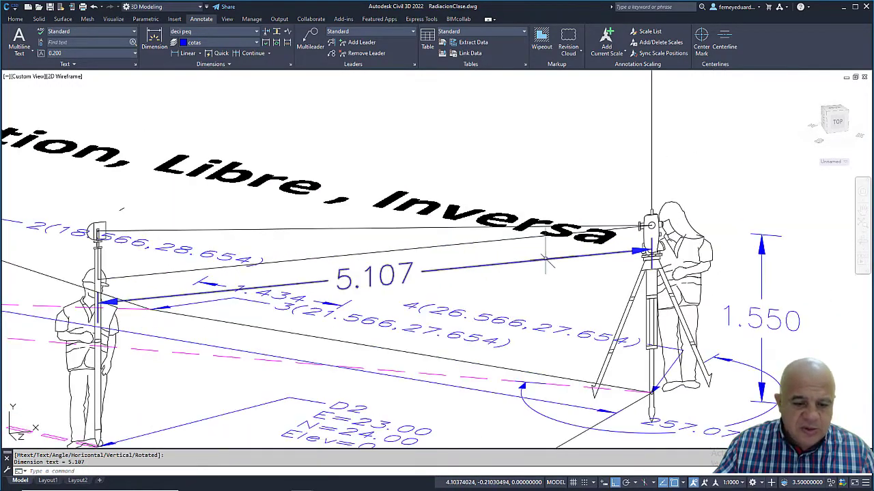
mouse_move(546, 261)
middle_mouse_down("shift")
mouse_move(552, 250)
mouse_move(535, 257)
middle_mouse_up("shift")
scroll(225, 196, "down", 4)
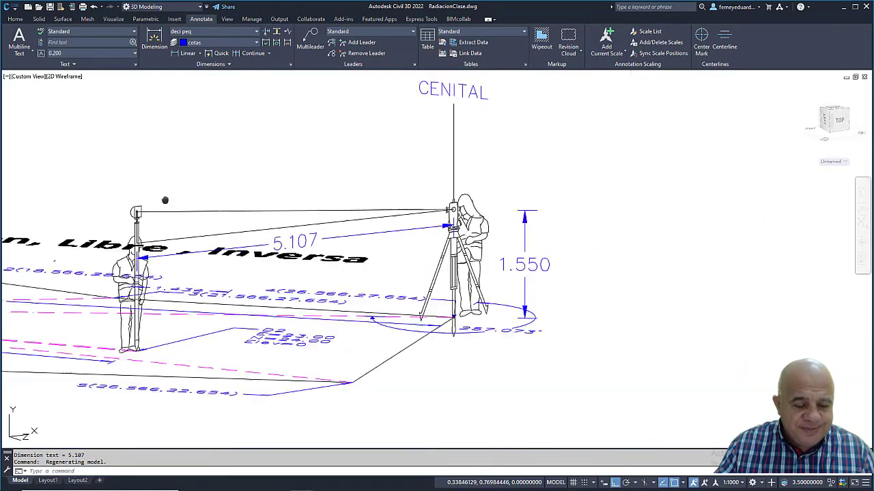
scroll(318, 201, "up", 1)
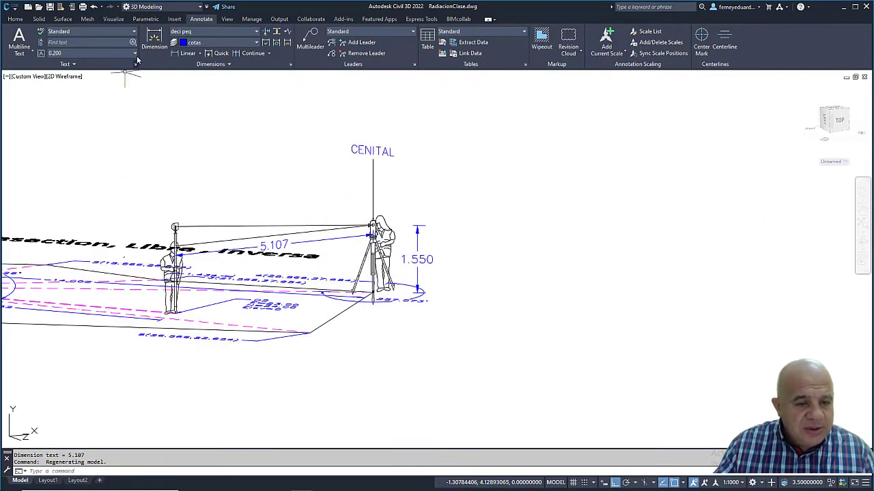
left_click(200, 54)
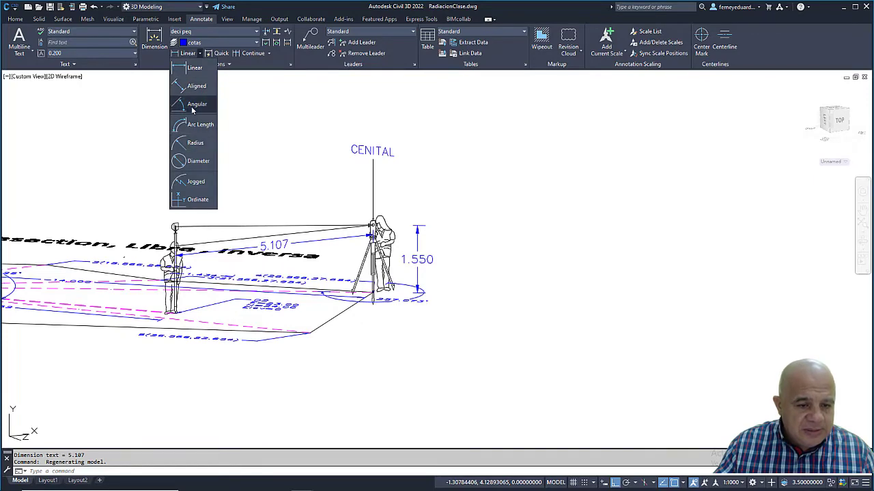
left_click(196, 104)
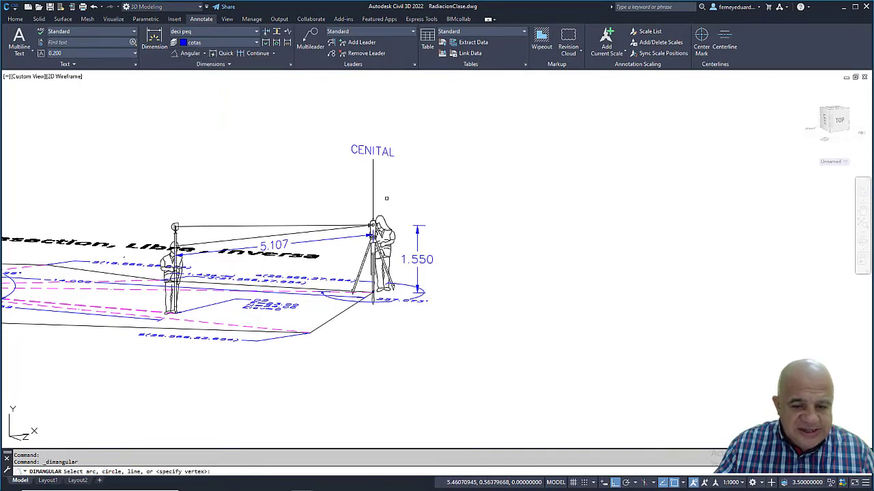
scroll(386, 198, "up", 2)
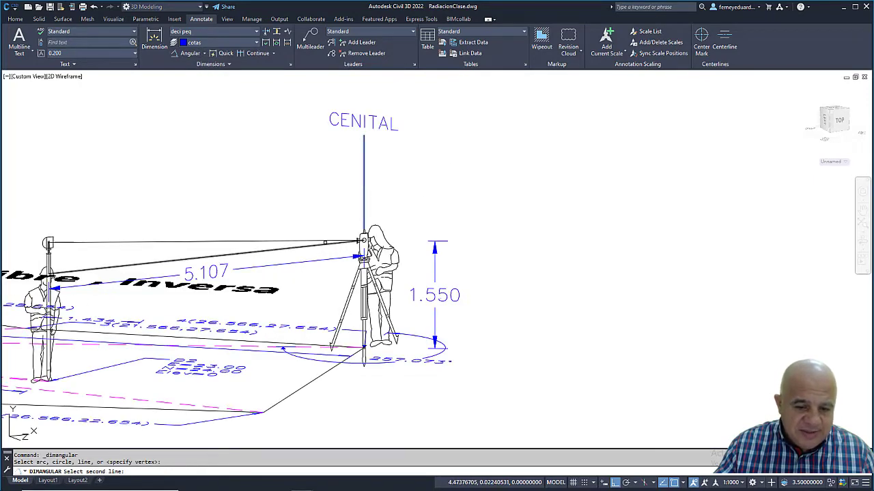
left_click(324, 243)
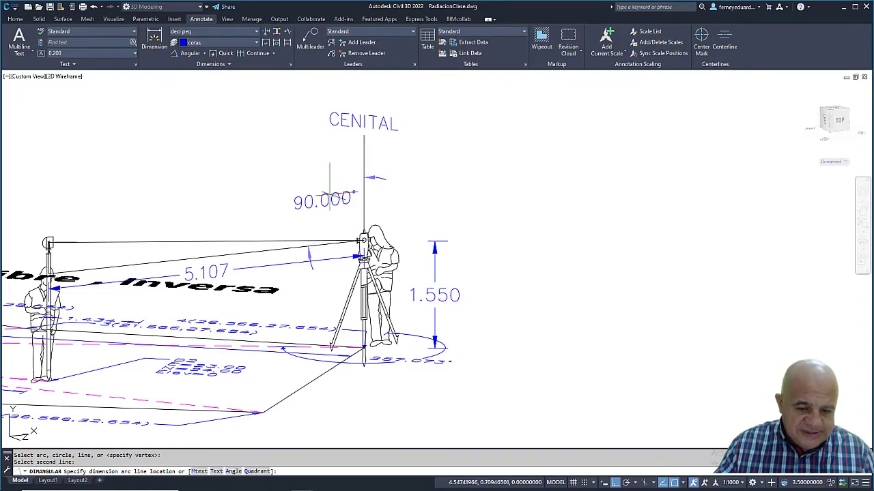
key("Escape")
scroll(446, 189, "down", 2)
mouse_move(446, 189)
middle_mouse_down("shift")
mouse_move(417, 170)
mouse_move(430, 245)
mouse_move(444, 177)
mouse_move(434, 213)
middle_mouse_up("shift")
middle_click_drag(363, 225, 393, 259, "shift")
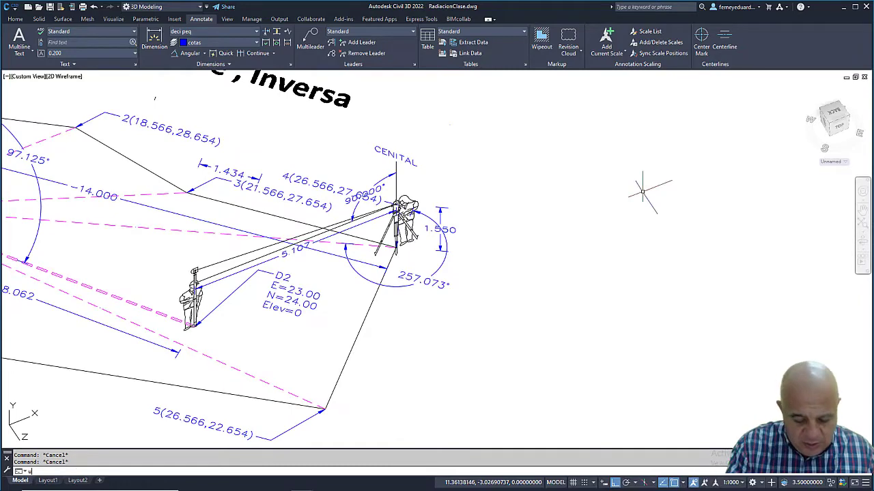
Restore the World UCS and show a plan view zoomed in on point 4
type("cs")
key("Return")
key("Return")
type("p")
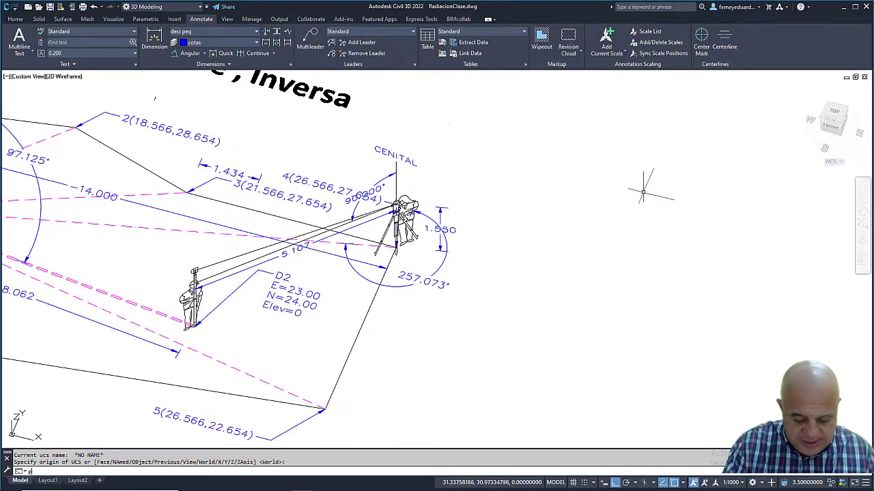
type("lan")
key("Return")
key("Return")
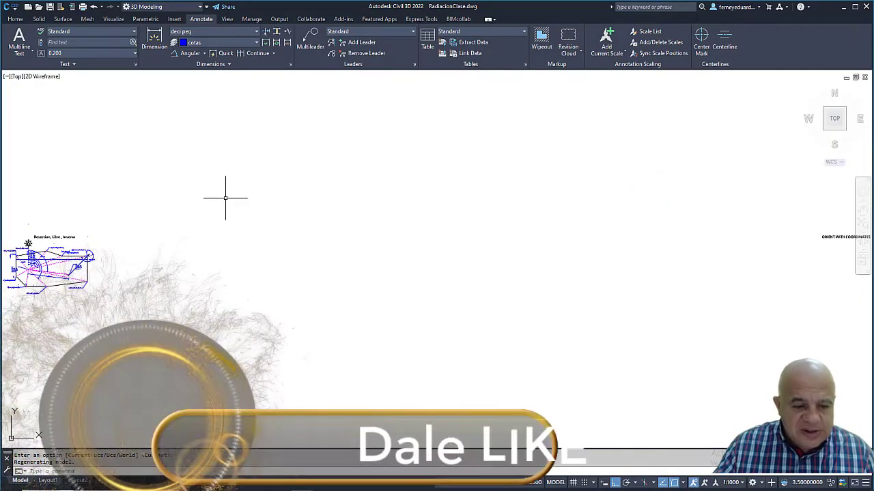
scroll(292, 268, "up", 10)
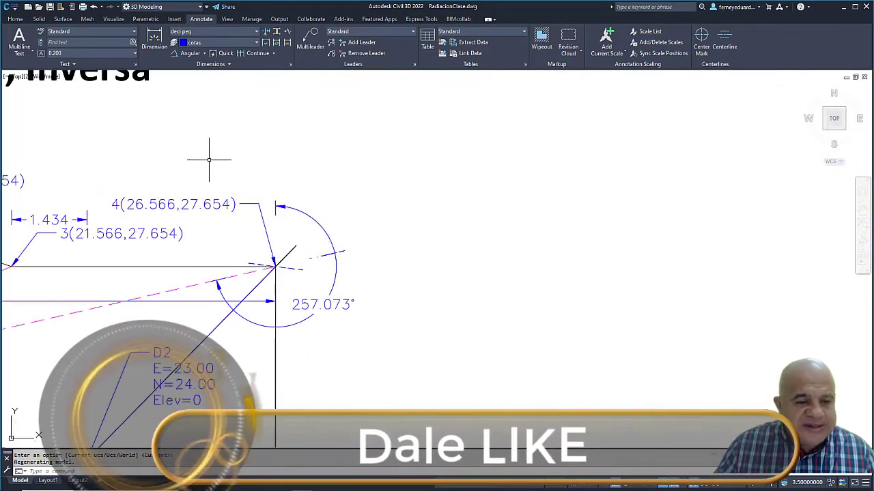
left_click(204, 53)
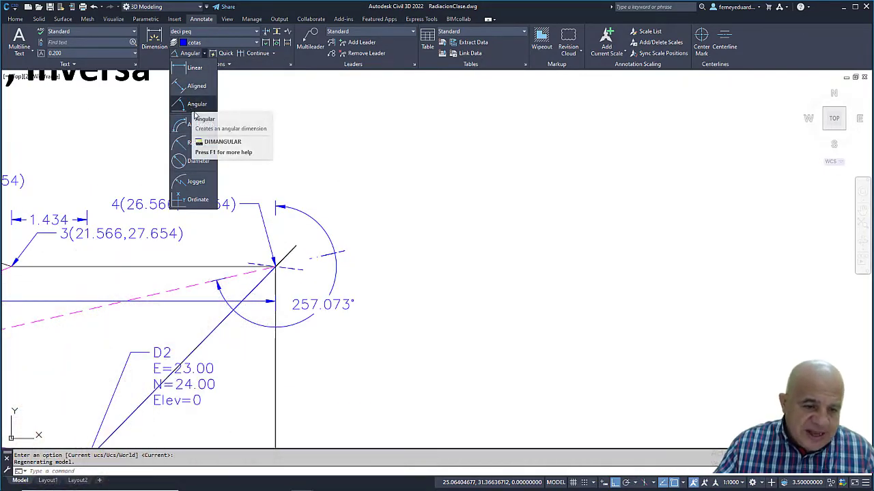
Add a 224.298° angular dimension at point 4, measured from due north to the D2 line
left_click(195, 105)
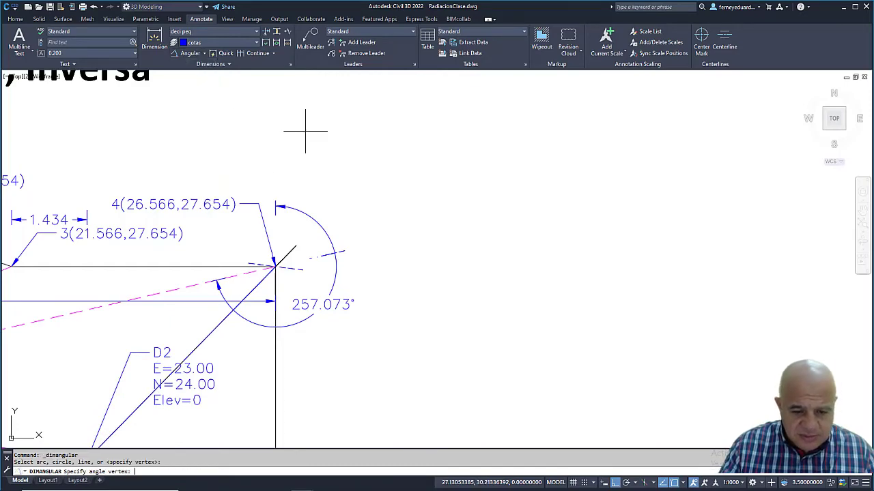
left_click(275, 266)
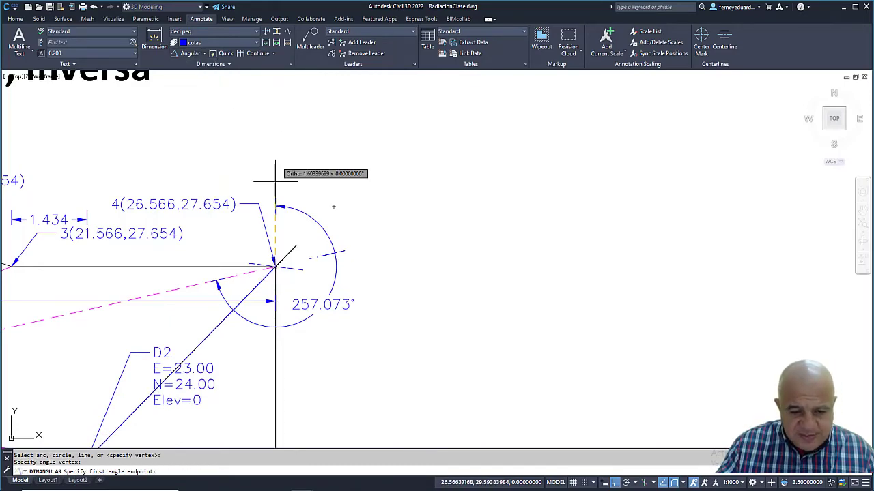
left_click(287, 129)
scroll(414, 129, "down", 4)
scroll(295, 249, "up", 4)
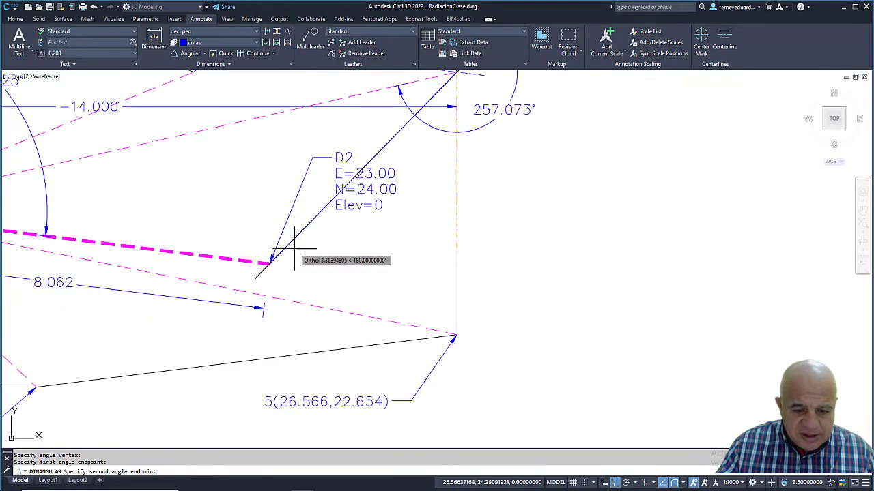
left_click(295, 242)
scroll(293, 247, "down", 4)
scroll(355, 218, "up", 3)
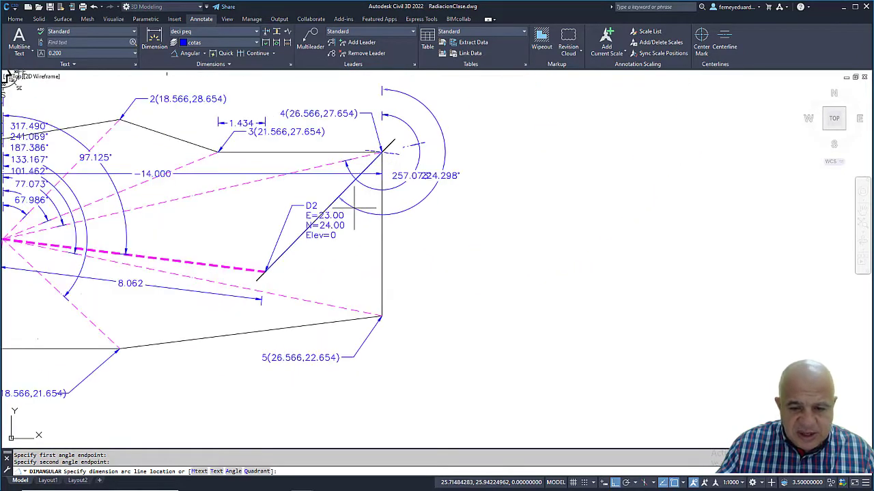
left_click(370, 221)
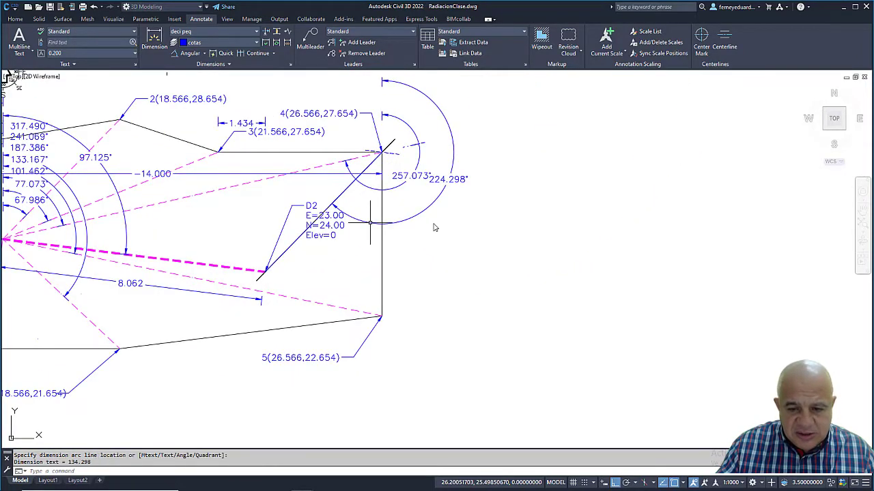
key("Escape")
middle_click_drag(462, 255, 424, 138, "shift")
Orbit and zoom around the station to inspect its dimensions, then bring up the Leica simulator
left_click_drag(422, 129, 427, 129)
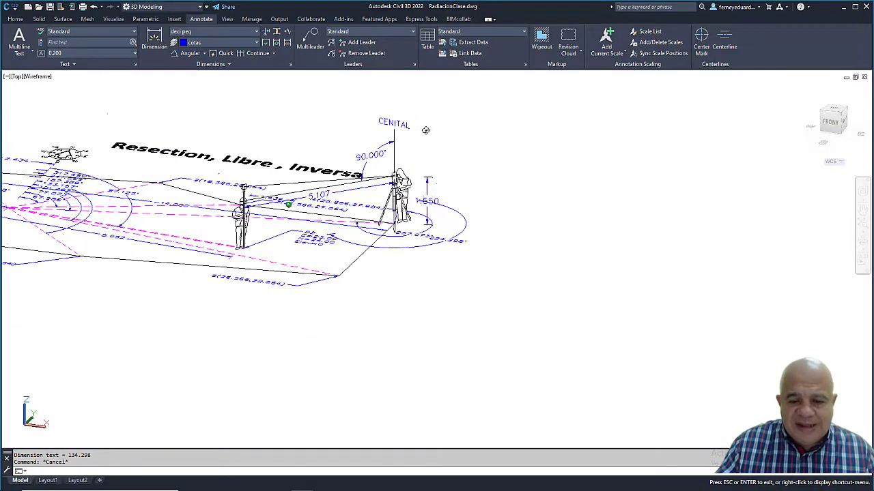
key("Escape")
scroll(411, 196, "up", 2)
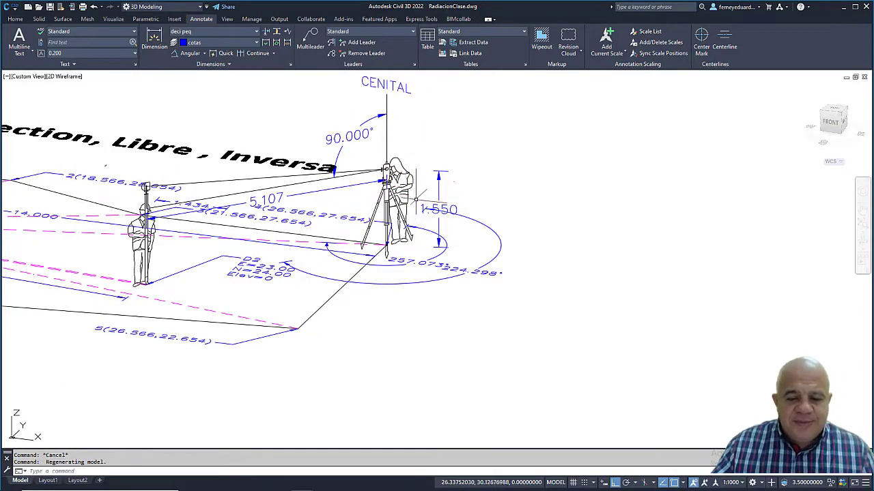
scroll(374, 198, "up", 2)
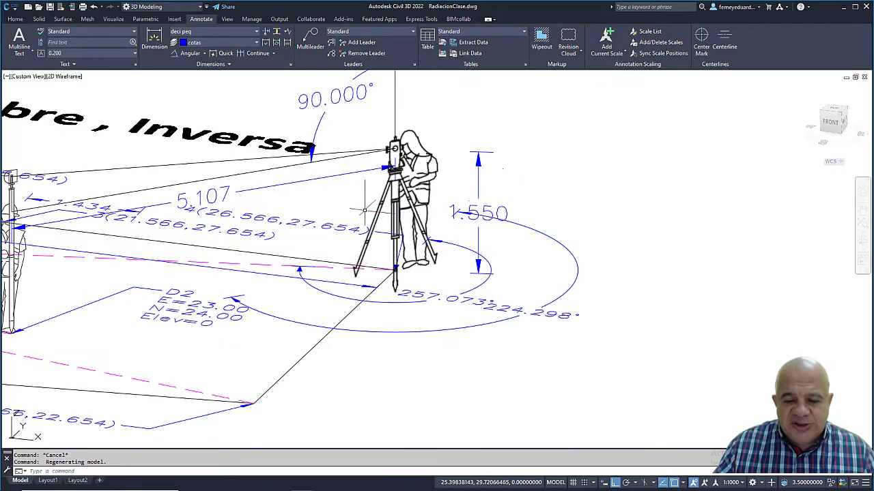
scroll(194, 217, "up", 3)
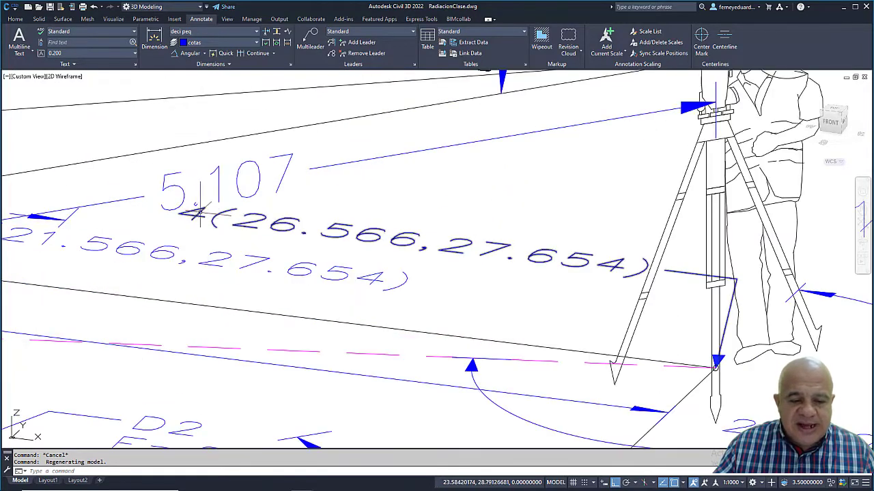
scroll(193, 217, "down", 4)
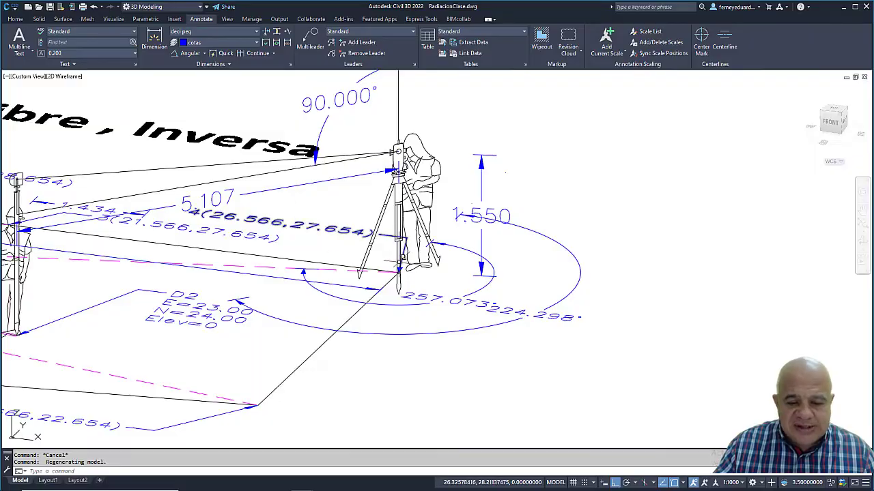
mouse_move(409, 266)
middle_mouse_down("shift")
mouse_move(432, 246)
mouse_move(388, 277)
mouse_move(273, 184)
middle_mouse_up("shift")
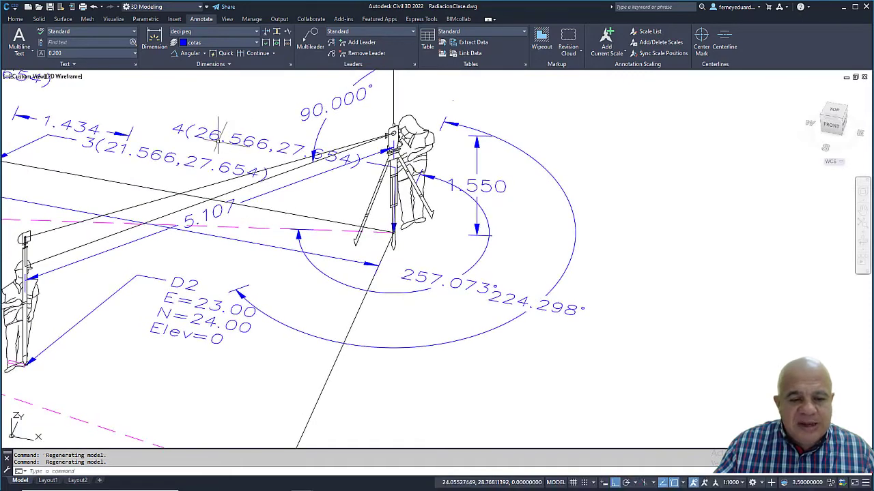
middle_click_drag(257, 136, 246, 150, "shift")
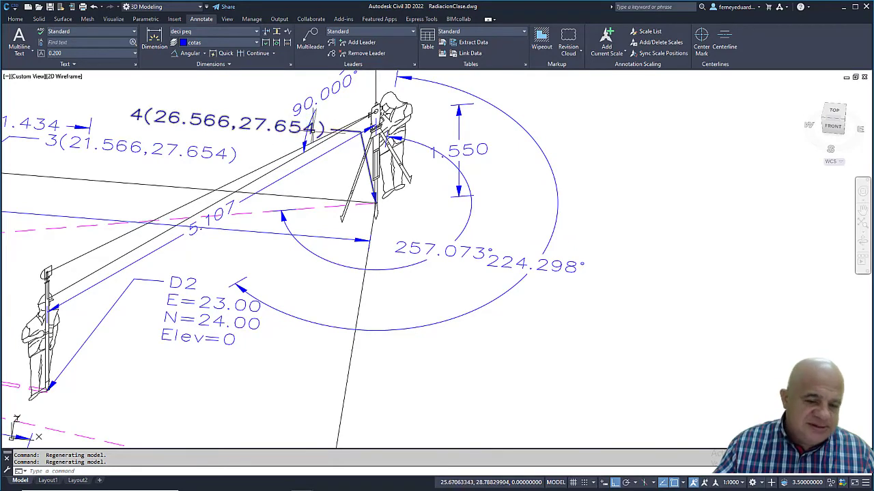
scroll(176, 120, "up", 2)
scroll(176, 119, "down", 2)
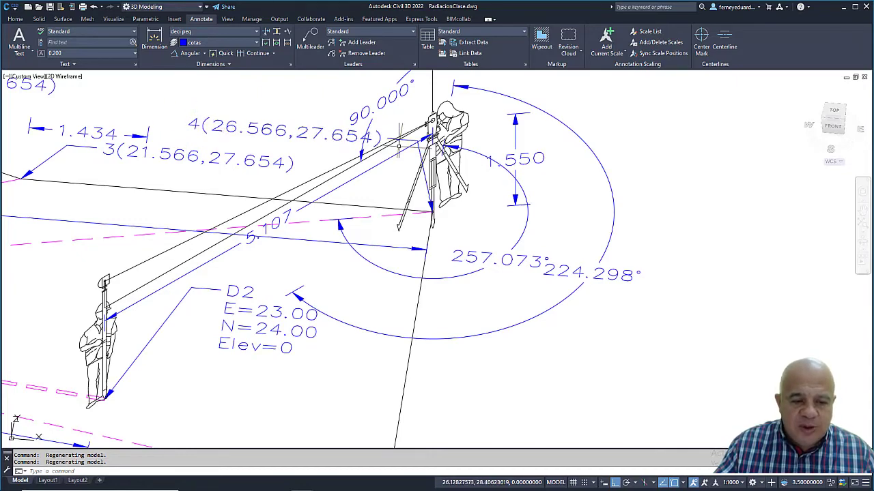
key("alt+Tab")
key("alt+Tab")
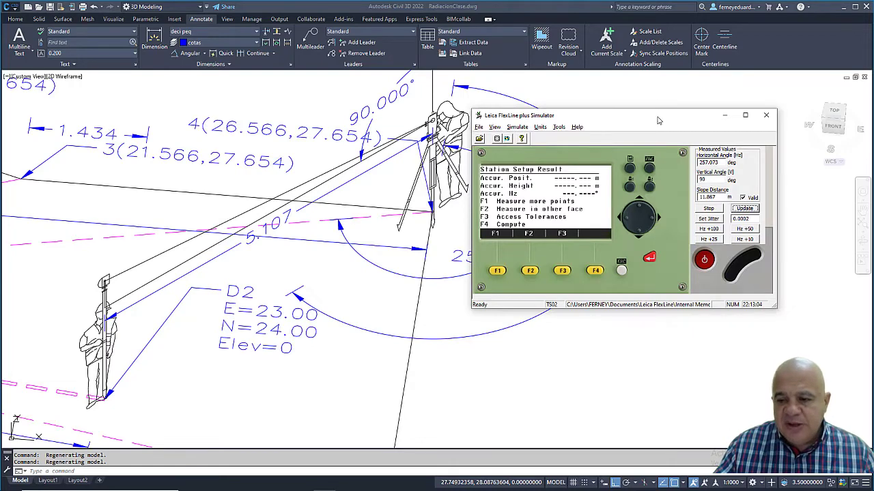
Reposition the simulator window and apply measured values Hz 224.298° and slope distance 5.107 m
left_click_drag(659, 120, 753, 147)
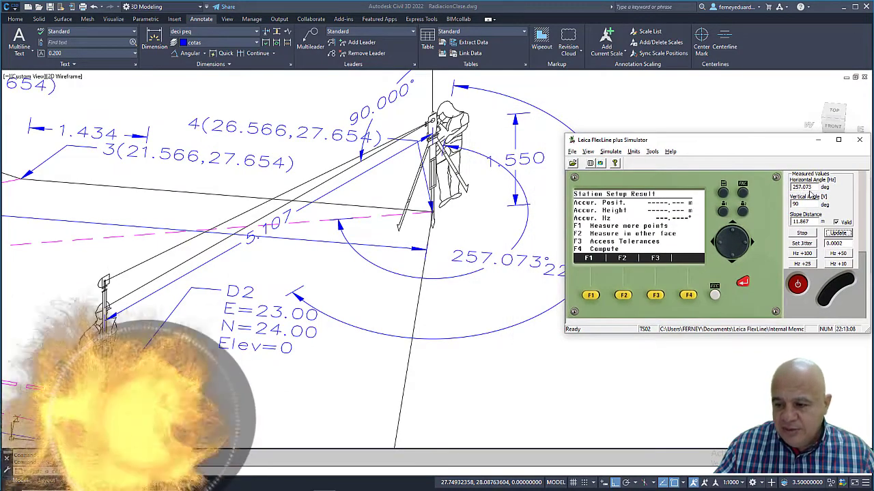
left_click_drag(668, 142, 647, 69)
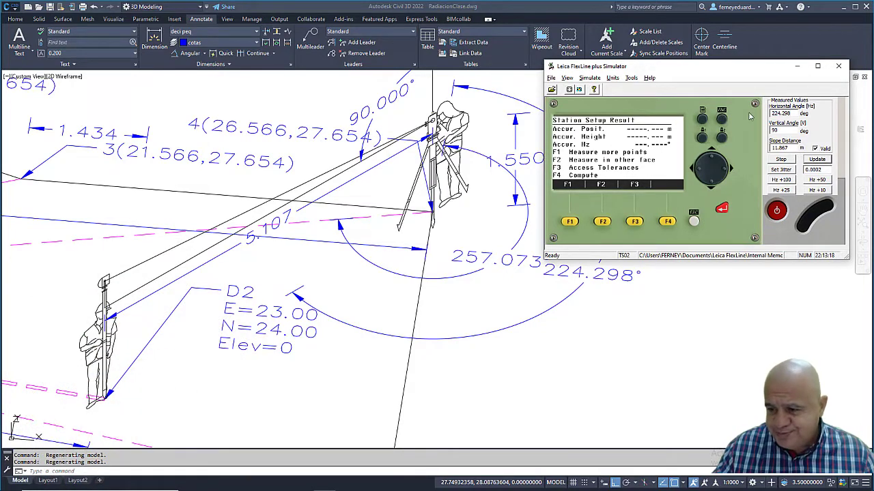
double_click(790, 149)
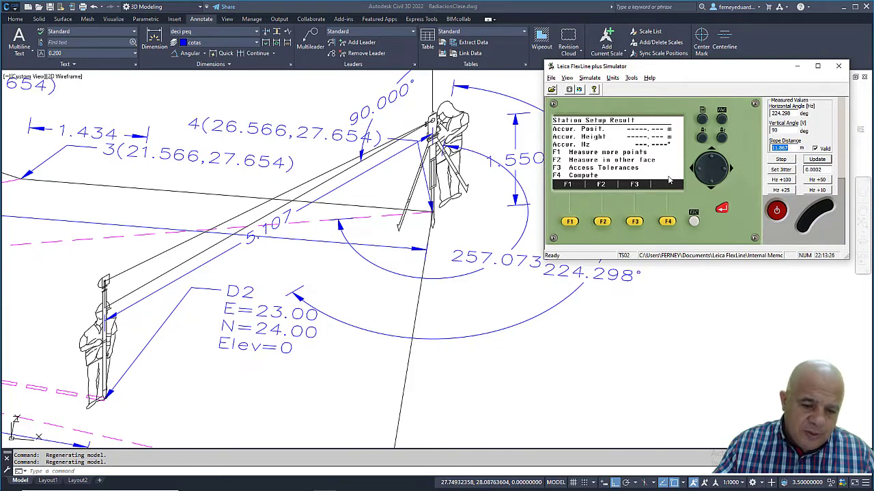
type("5.107")
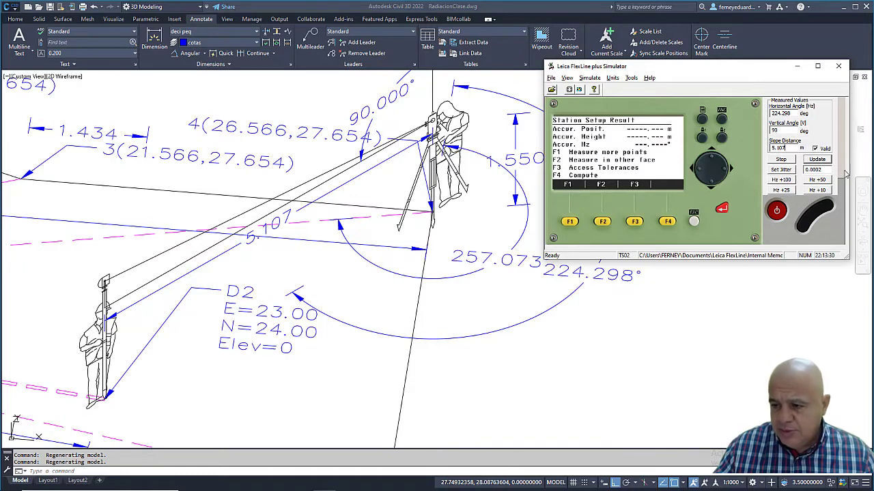
left_click(822, 162)
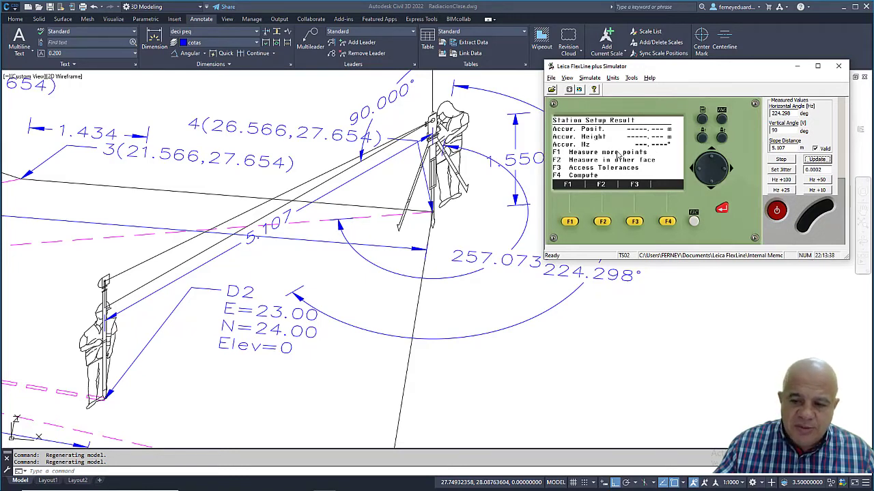
Measure target D2 and compute station 4: East 26.566 m, North 27.655 m, Hz 224.2940°
left_click(570, 223)
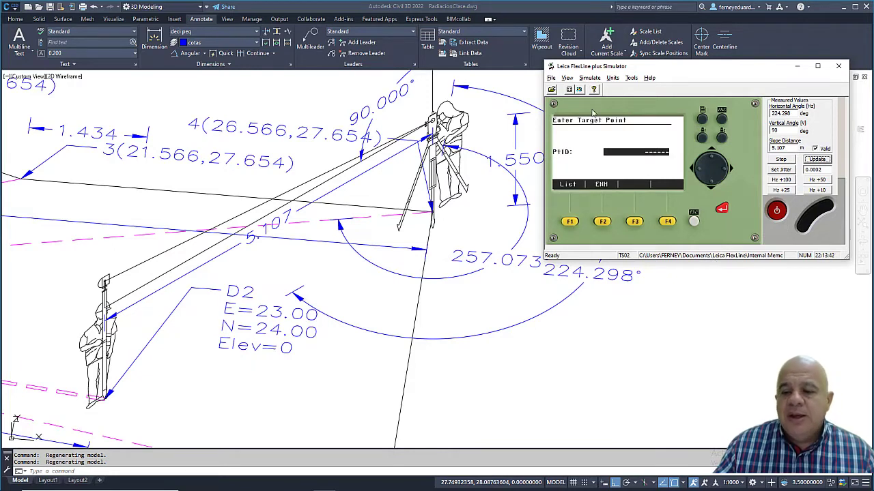
left_click(570, 221)
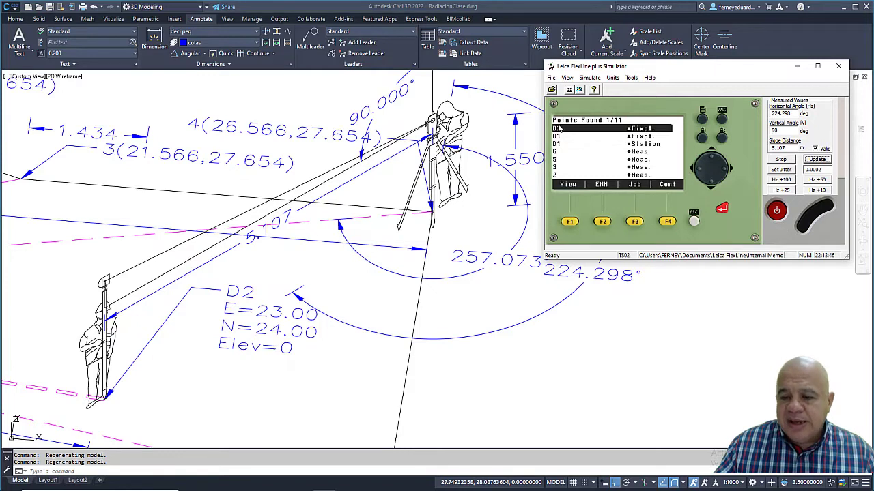
left_click(667, 221)
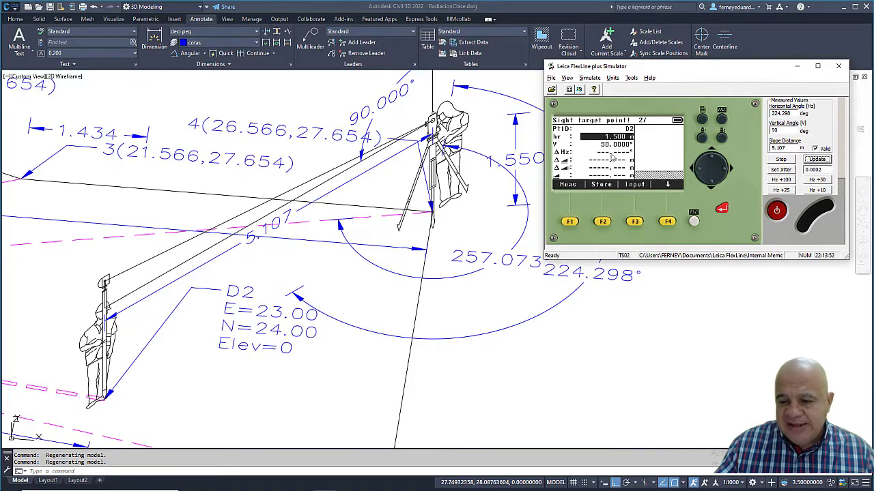
left_click(570, 223)
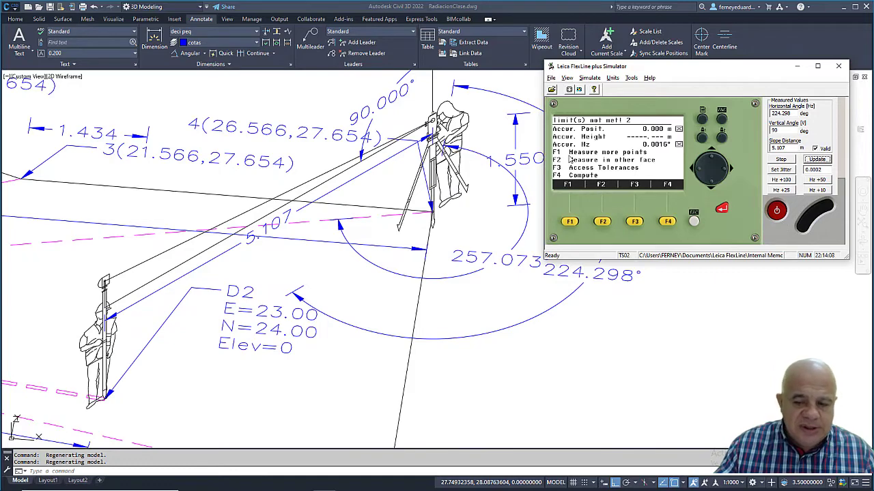
left_click(667, 221)
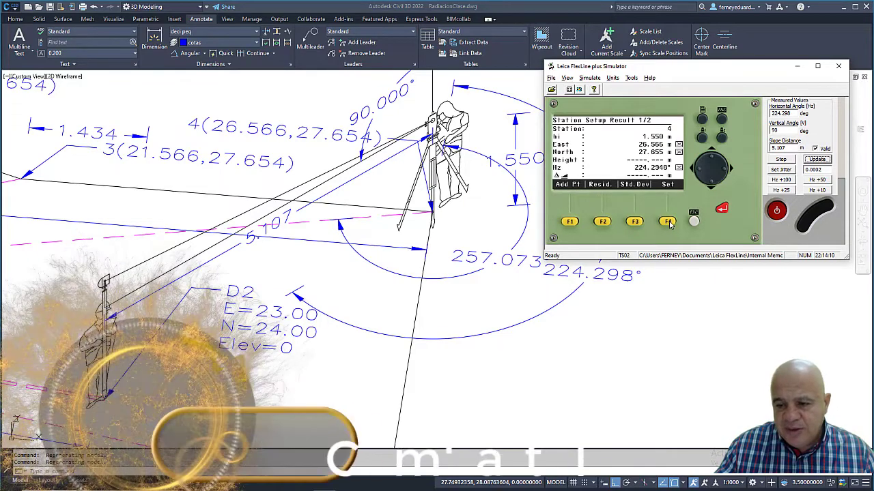
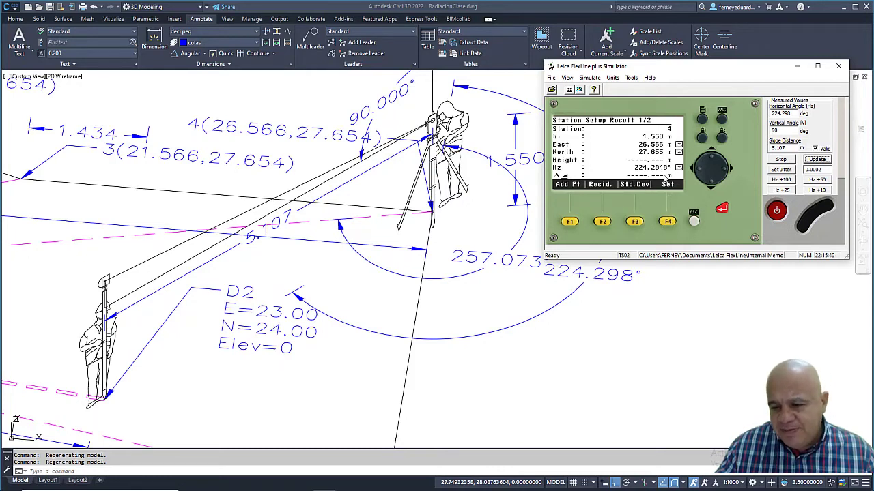
Store the station and orientation from the Station Setup Result in the Leica simulator
left_click(670, 222)
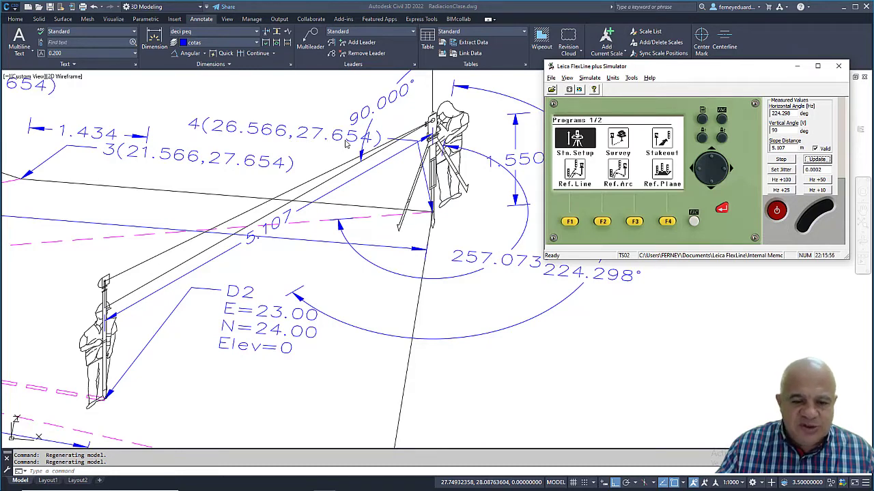
scroll(343, 143, "down", 4)
scroll(357, 183, "up", 2)
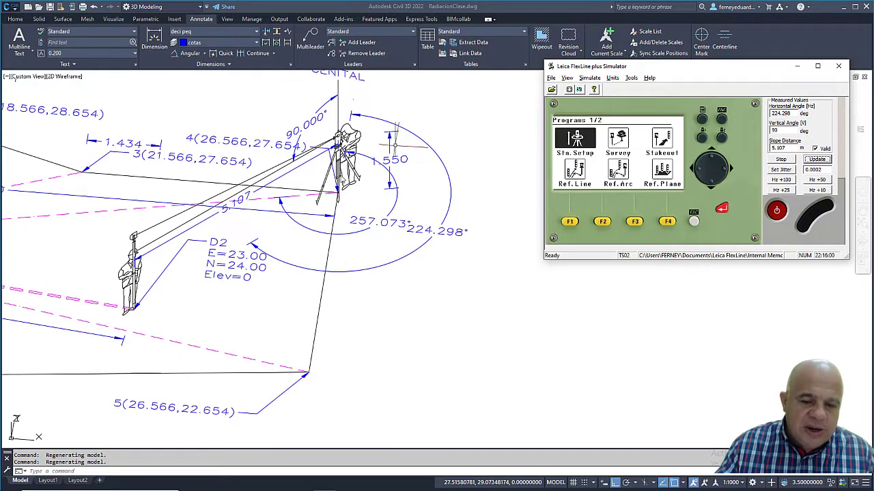
scroll(391, 163, "down", 4)
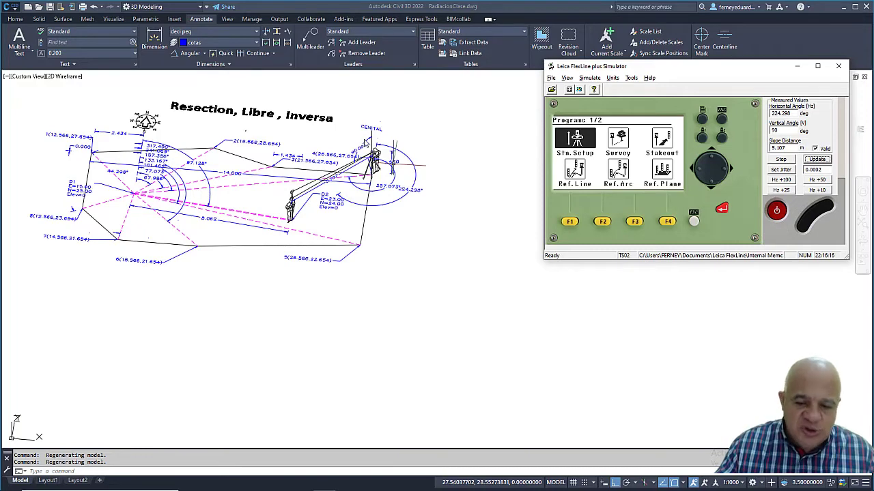
scroll(379, 157, "up", 2)
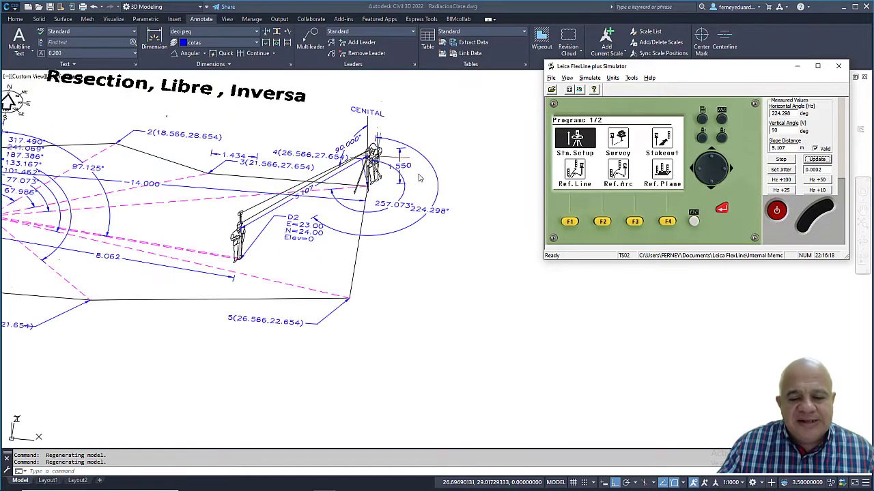
Bring the Civil 3D resection drawing forward, cancel any running command, and run UCS
left_click(471, 182)
key("Escape")
key("Escape")
type("uc")
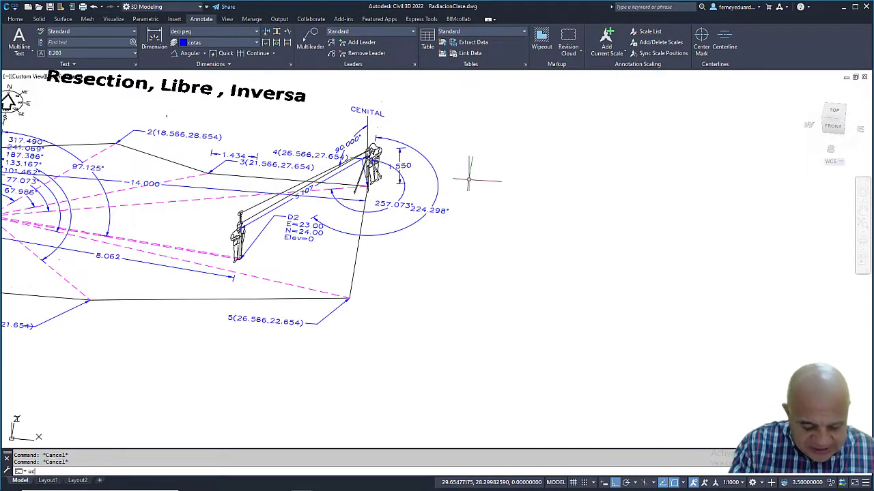
type("s")
key("Return")
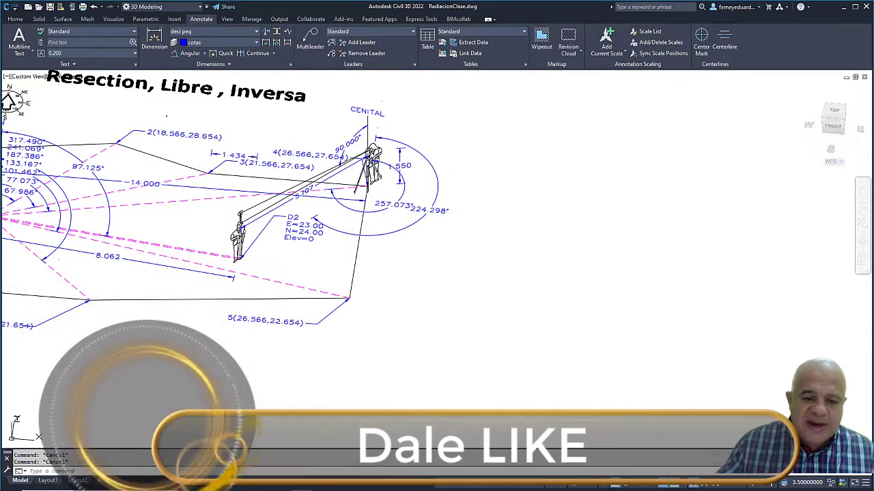
scroll(339, 159, "up", 3)
scroll(340, 159, "down", 1)
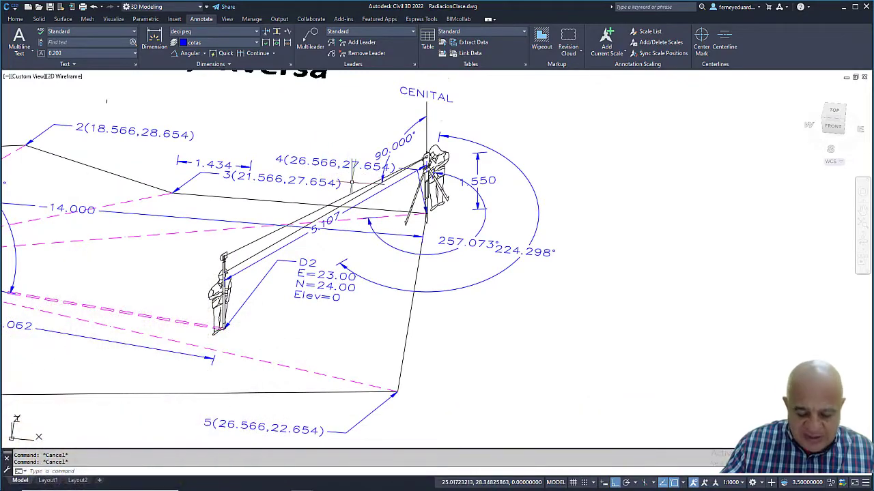
Use ID on the CENITAL tripod station point, reading X 26.566, Y 27.655, Z 0
type("d")
key("Return")
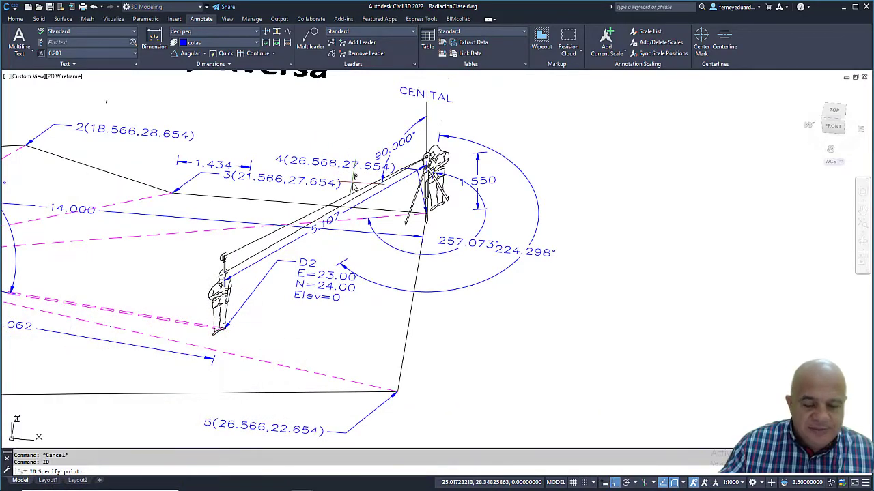
scroll(426, 226, "up", 2)
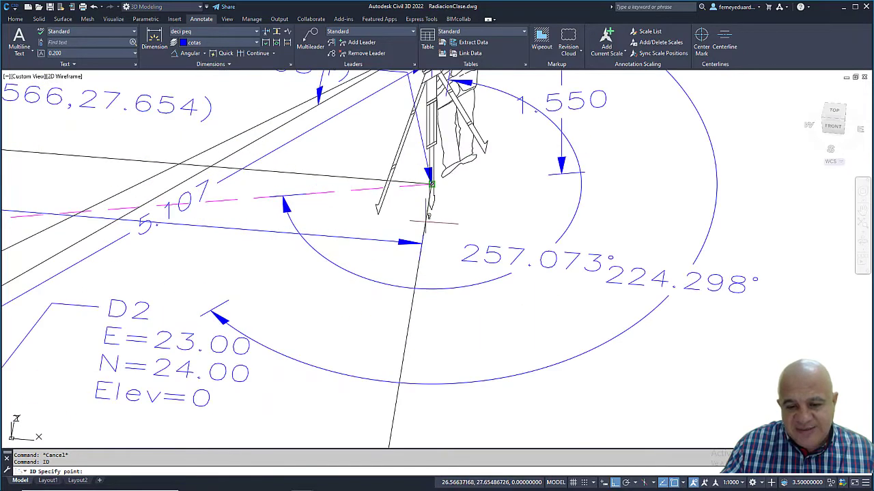
left_click(428, 220)
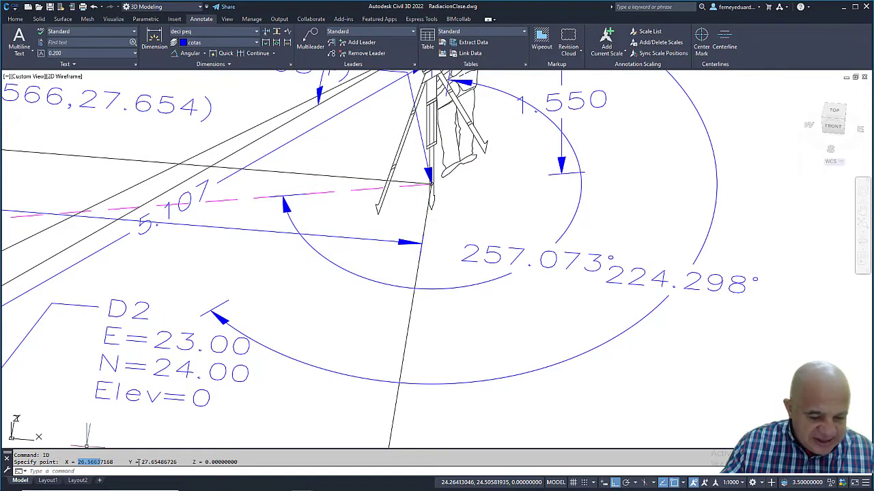
scroll(215, 445, "down", 3)
scroll(258, 308, "up", 2)
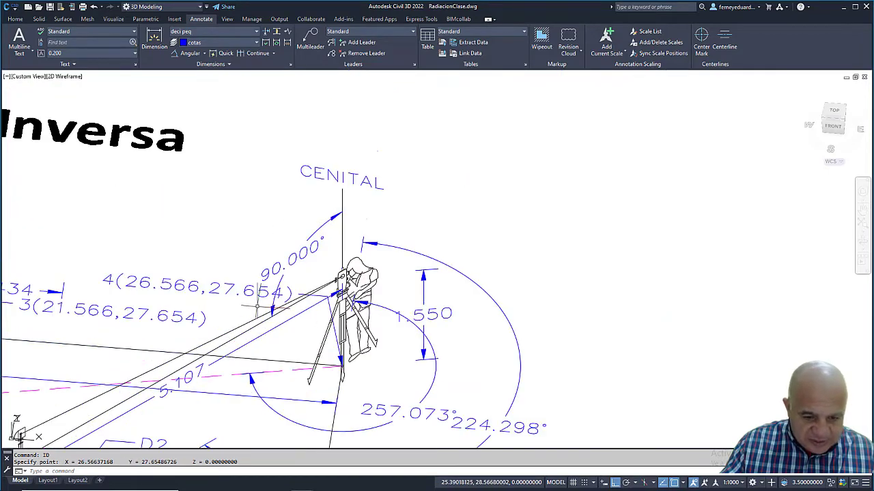
middle_click_drag(258, 307, 305, 285)
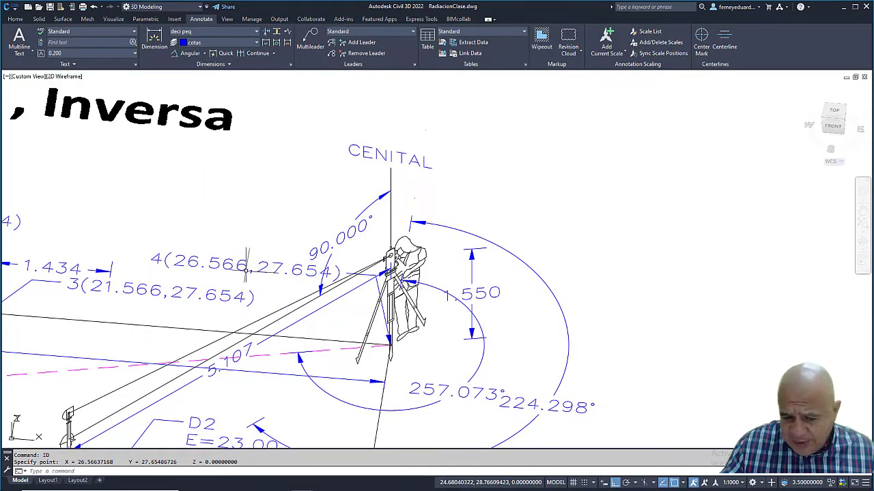
scroll(295, 254, "down", 3)
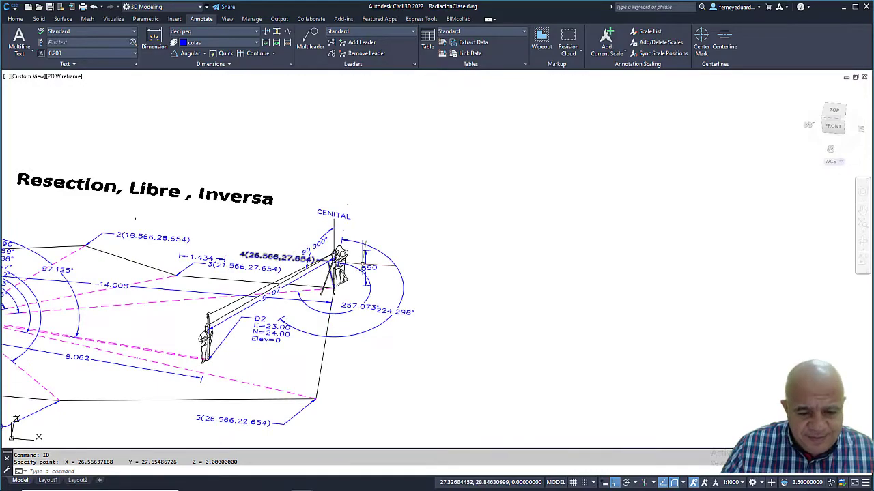
mouse_move(300, 256)
middle_mouse_down("shift")
mouse_move(364, 206)
mouse_move(385, 202)
middle_mouse_up("shift")
scroll(363, 206, "up", 2)
middle_click_drag(294, 200, 384, 223)
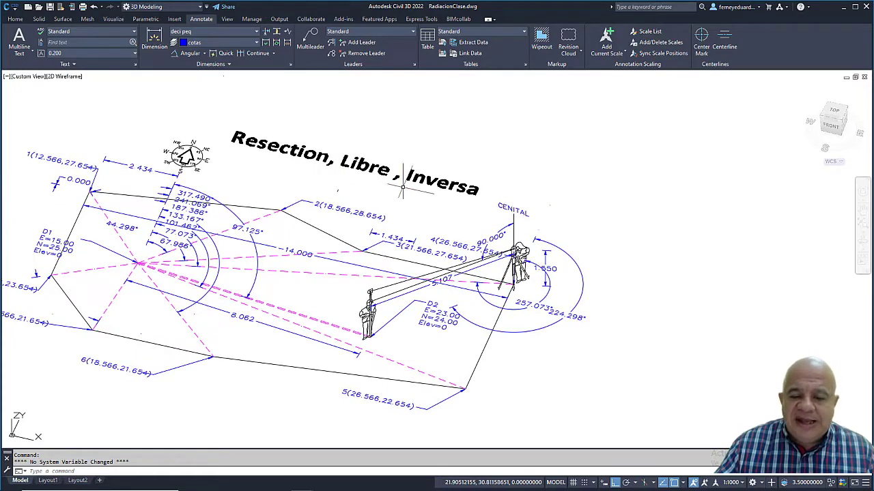
mouse_move(433, 209)
middle_mouse_down()
mouse_move(411, 171)
mouse_move(428, 188)
middle_mouse_up()
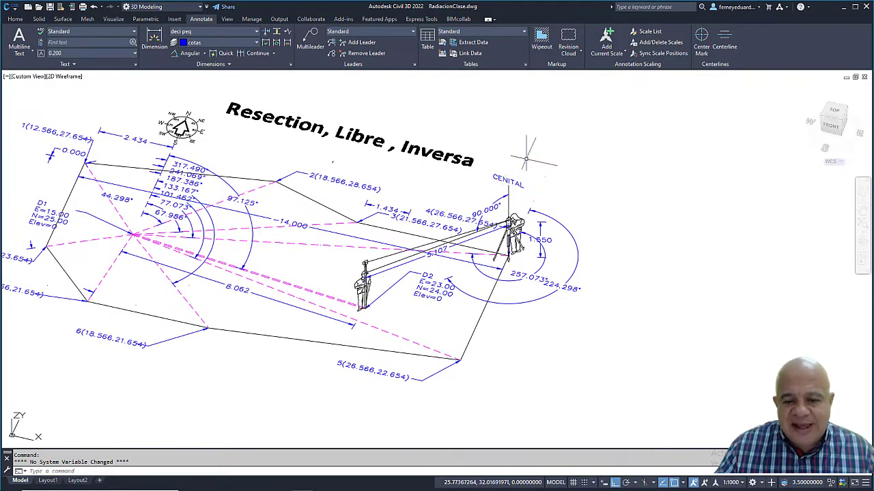
middle_click_drag(539, 136, 541, 153)
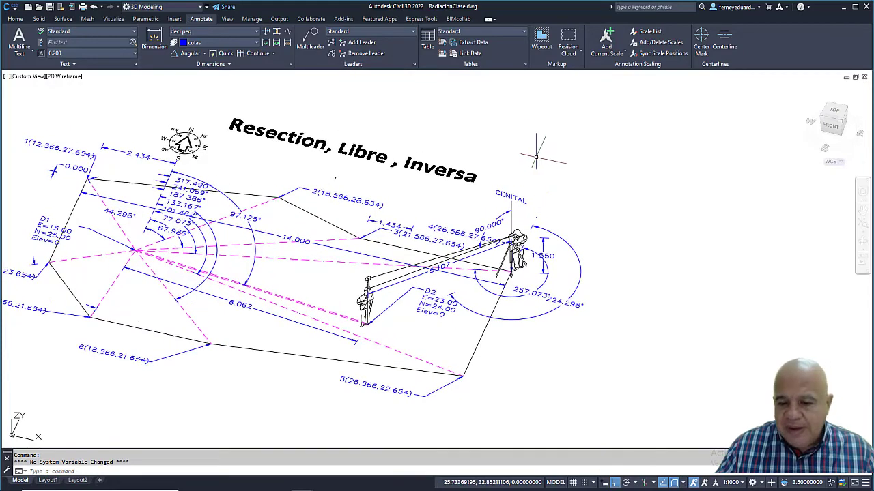